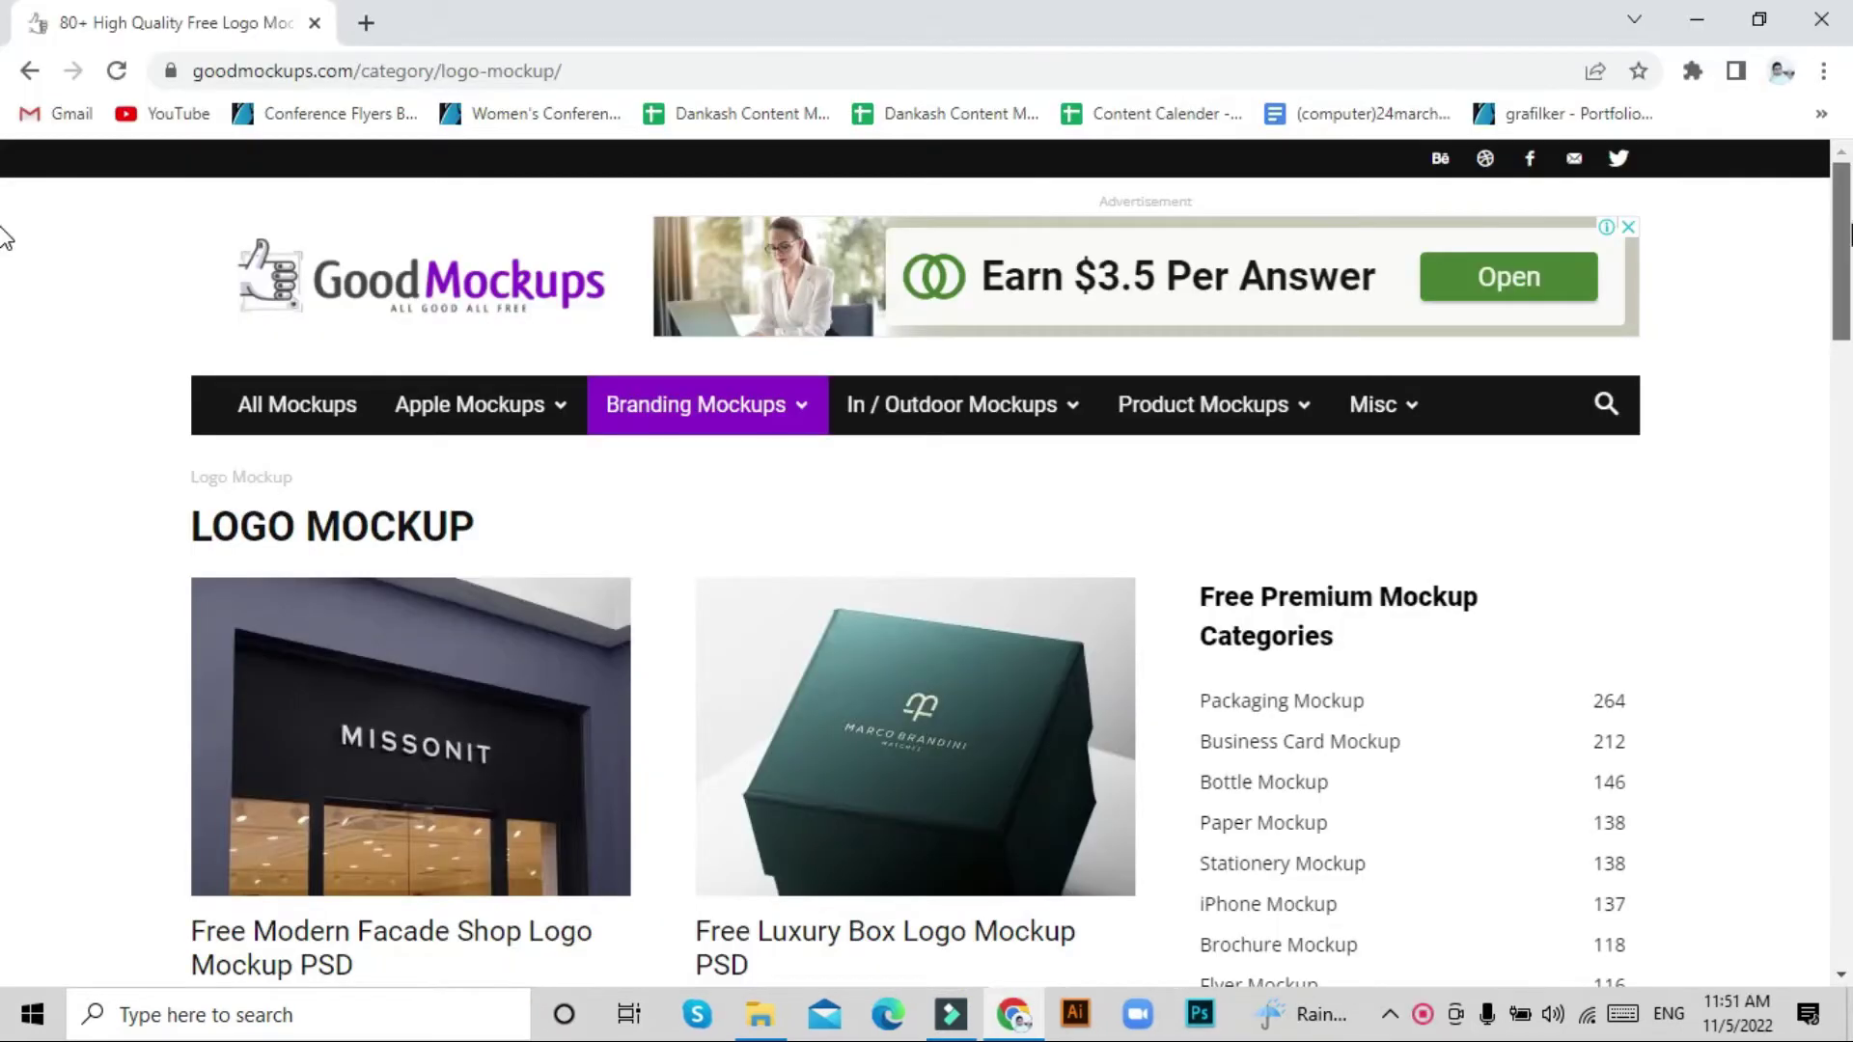
Scroll down the page and bring up the mockup's Layers panel.
scroll(5, 280, "down", 2)
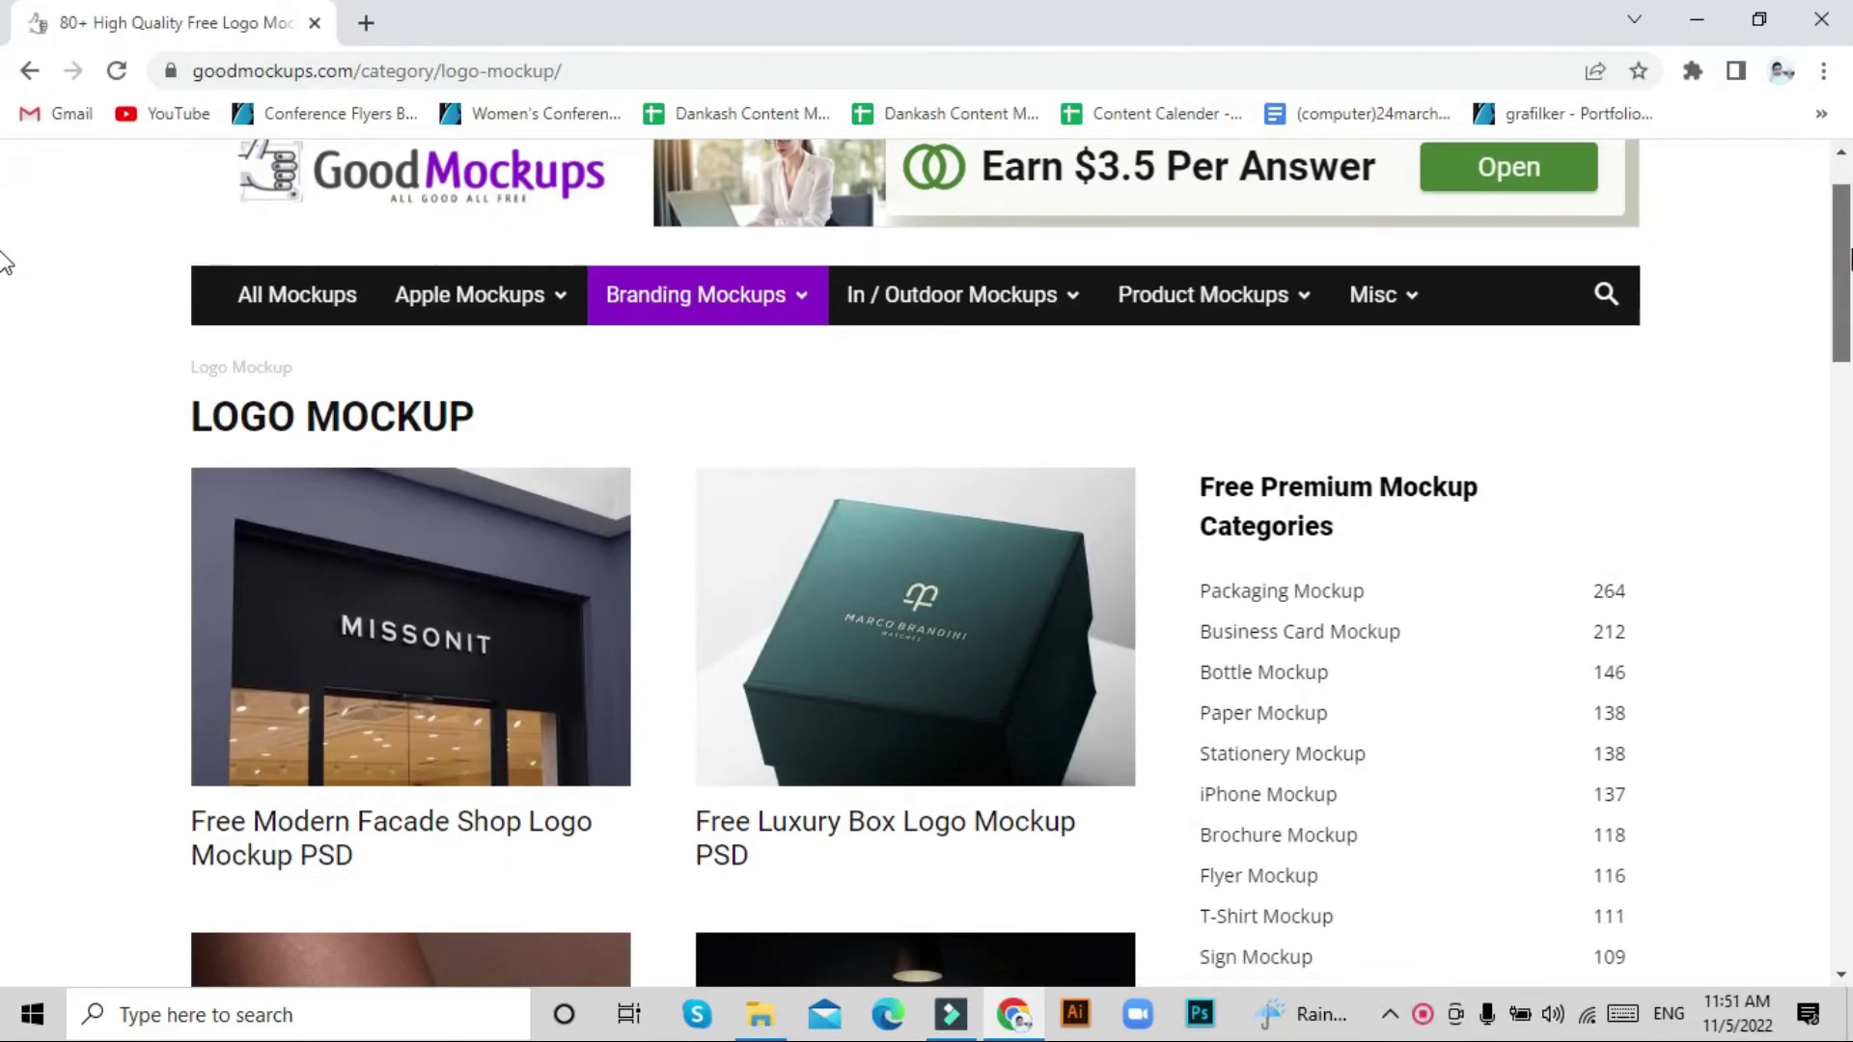
scroll(4, 280, "down", 2)
scroll(5, 298, "down", 1)
scroll(5, 322, "down", 1)
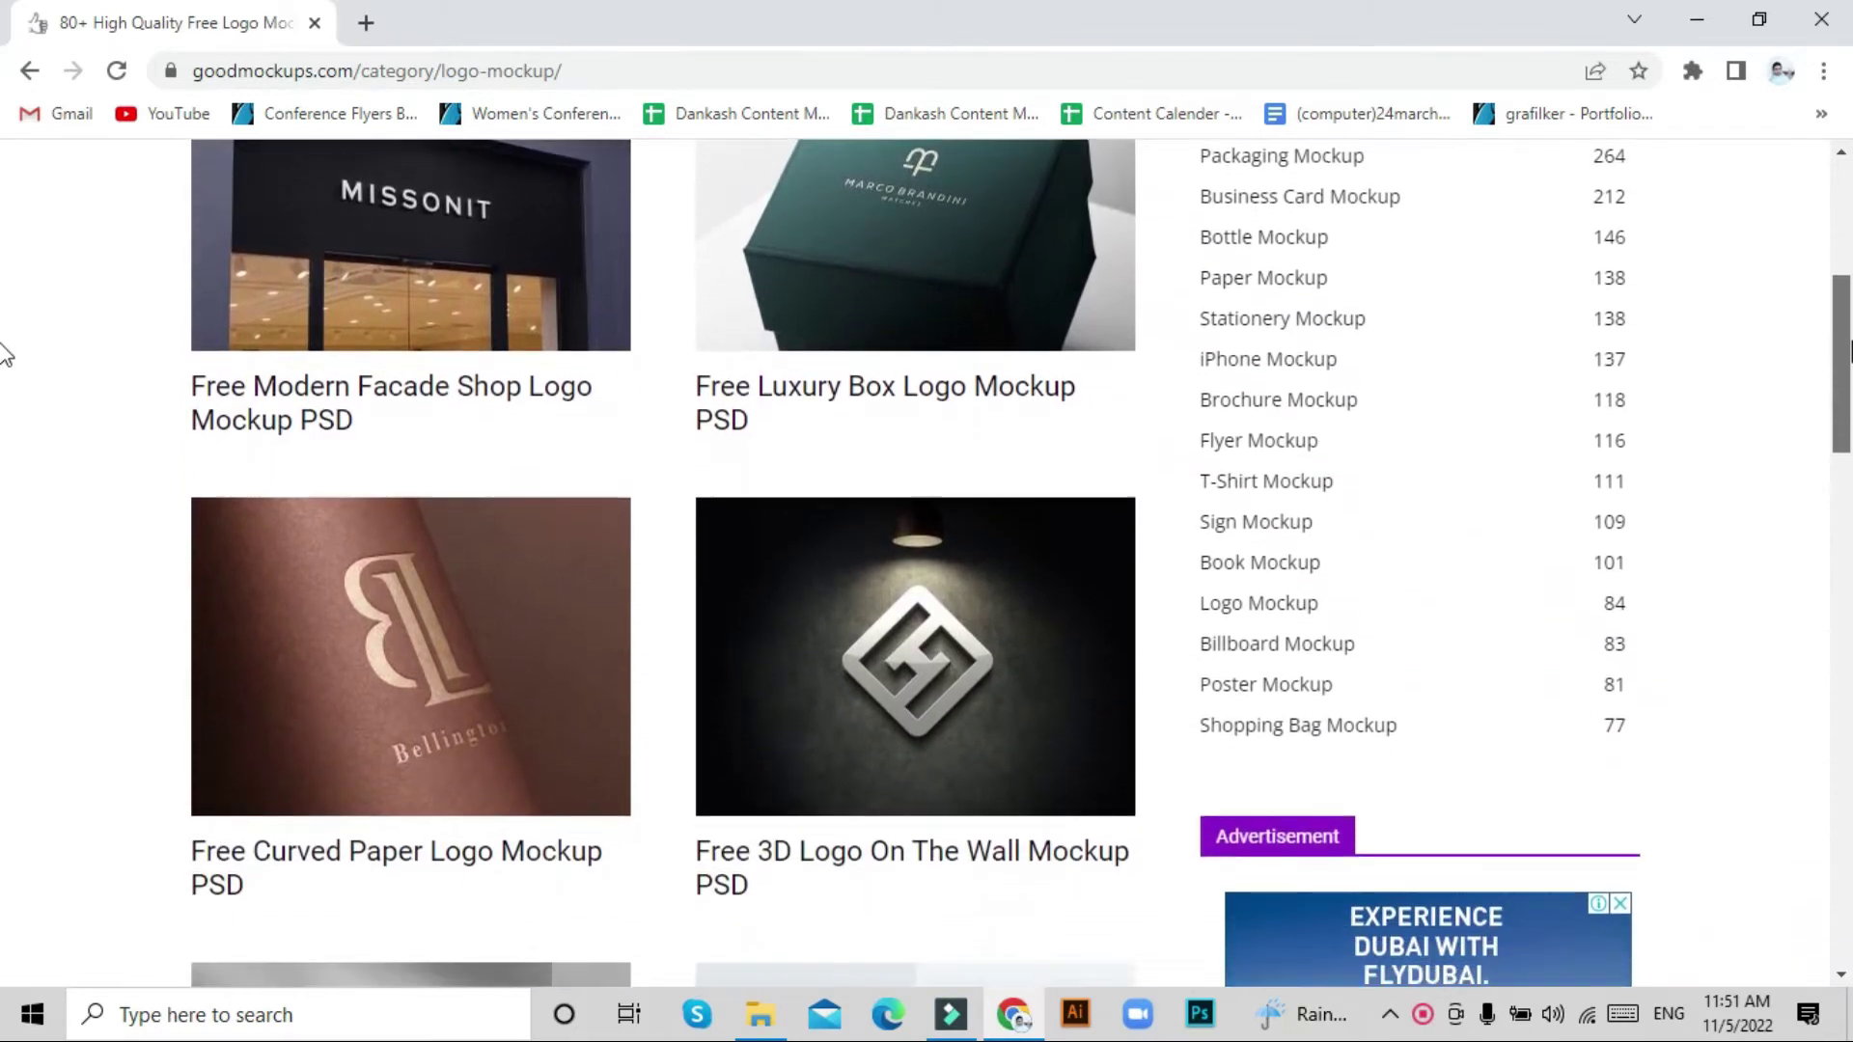
scroll(5, 351, "down", 1)
scroll(5, 386, "down", 1)
scroll(4, 405, "down", 2)
scroll(5, 444, "down", 2)
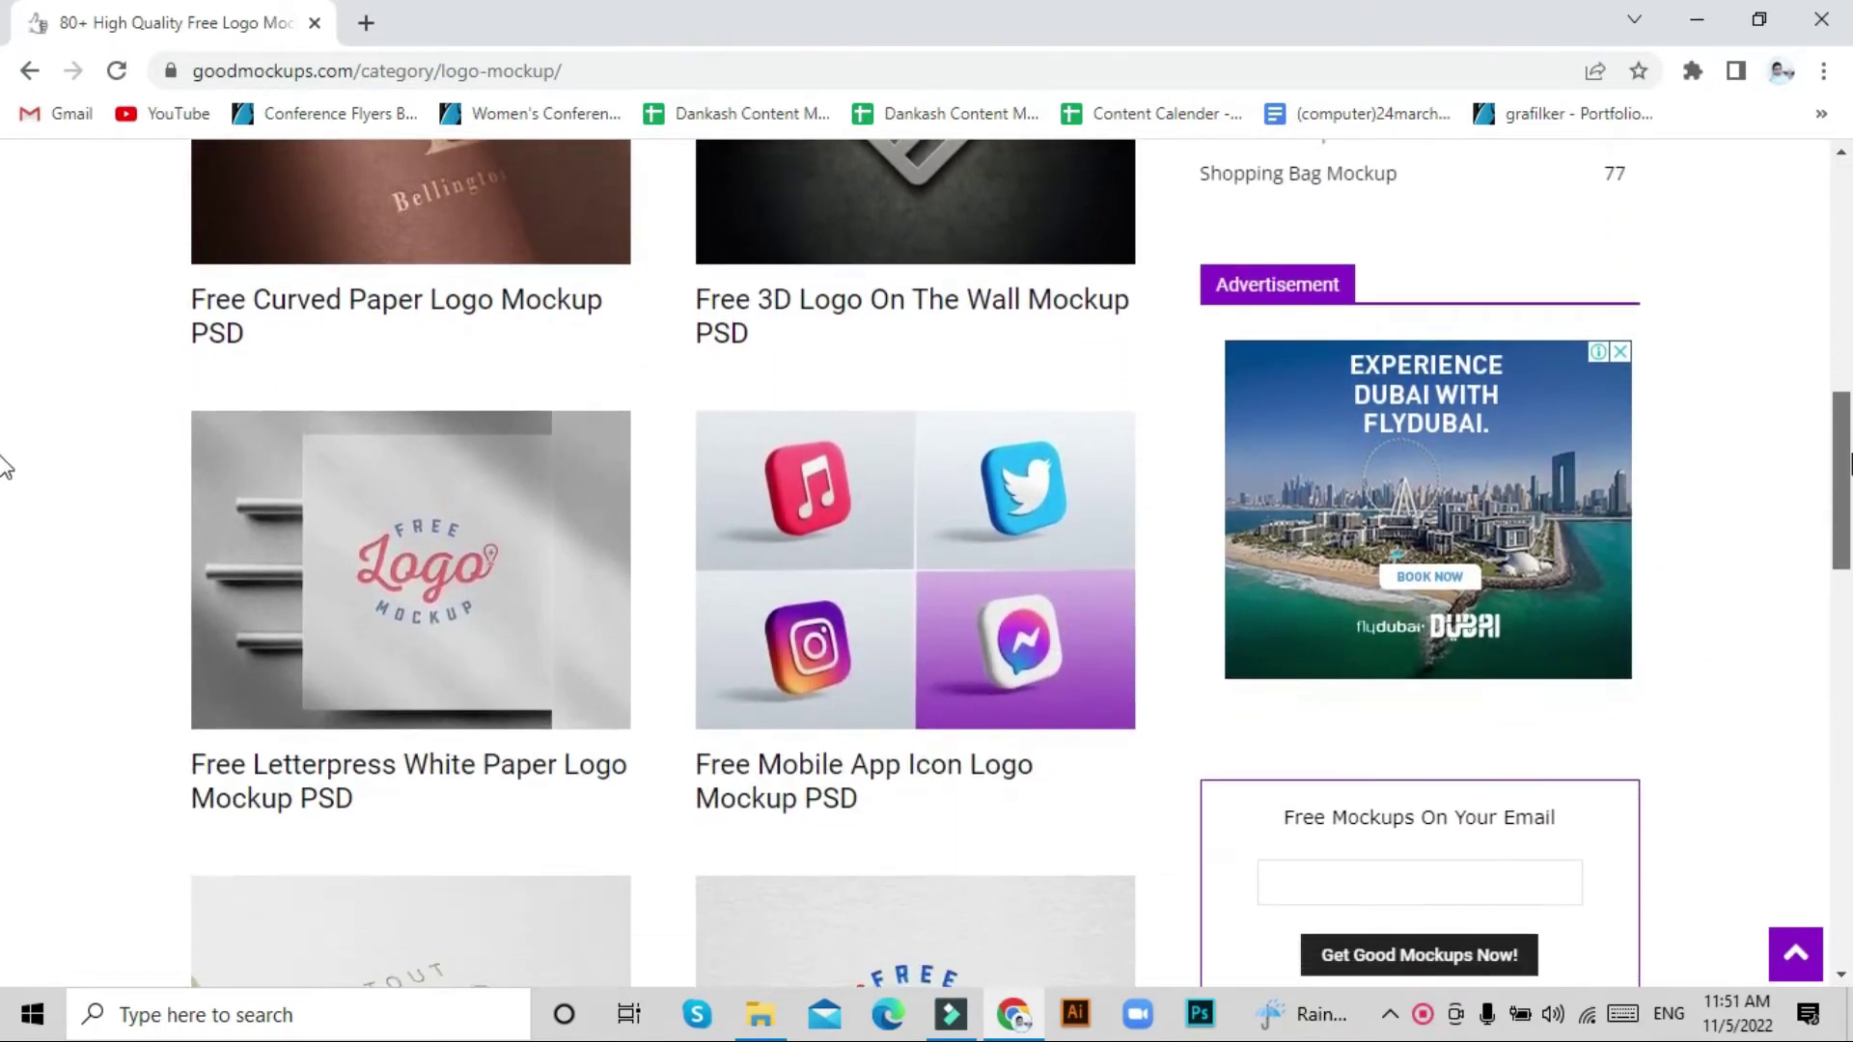
scroll(5, 483, "down", 1)
scroll(5, 512, "down", 2)
scroll(4, 546, "down", 2)
scroll(5, 584, "down", 2)
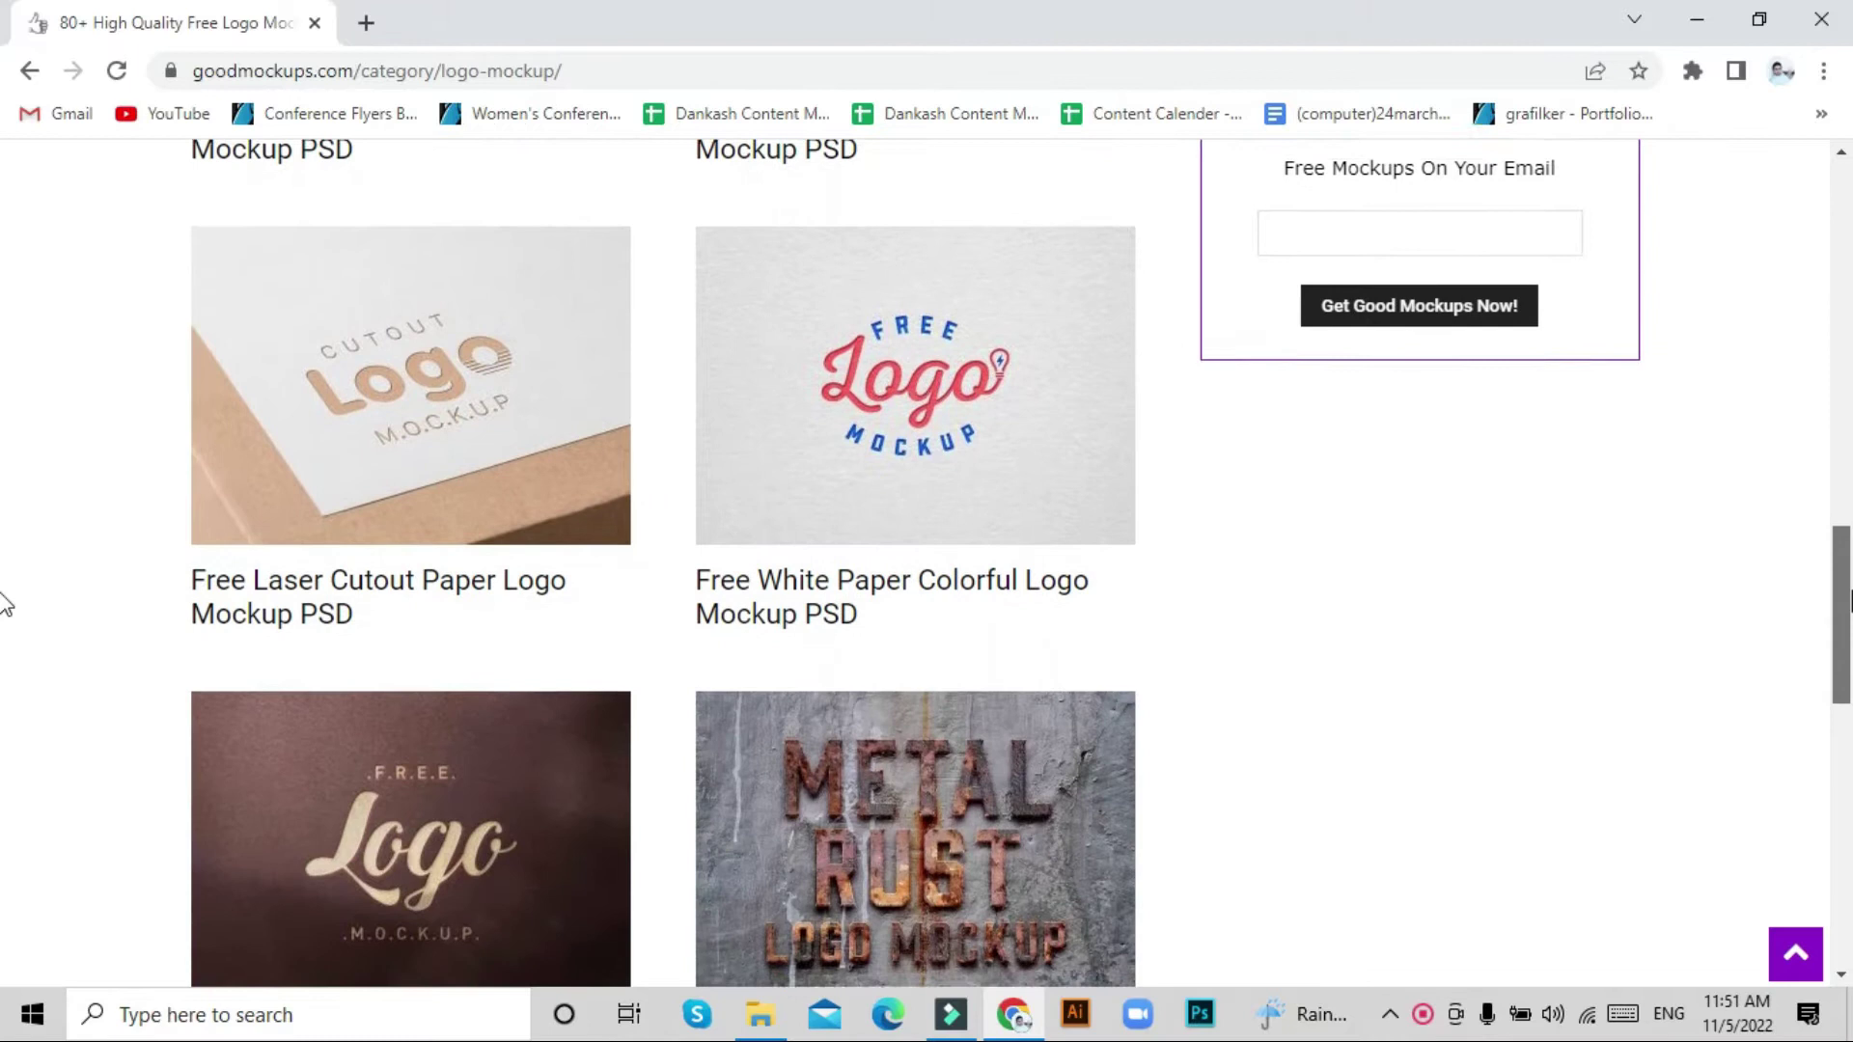
scroll(5, 623, "down", 1)
scroll(5, 666, "down", 2)
scroll(4, 700, "down", 2)
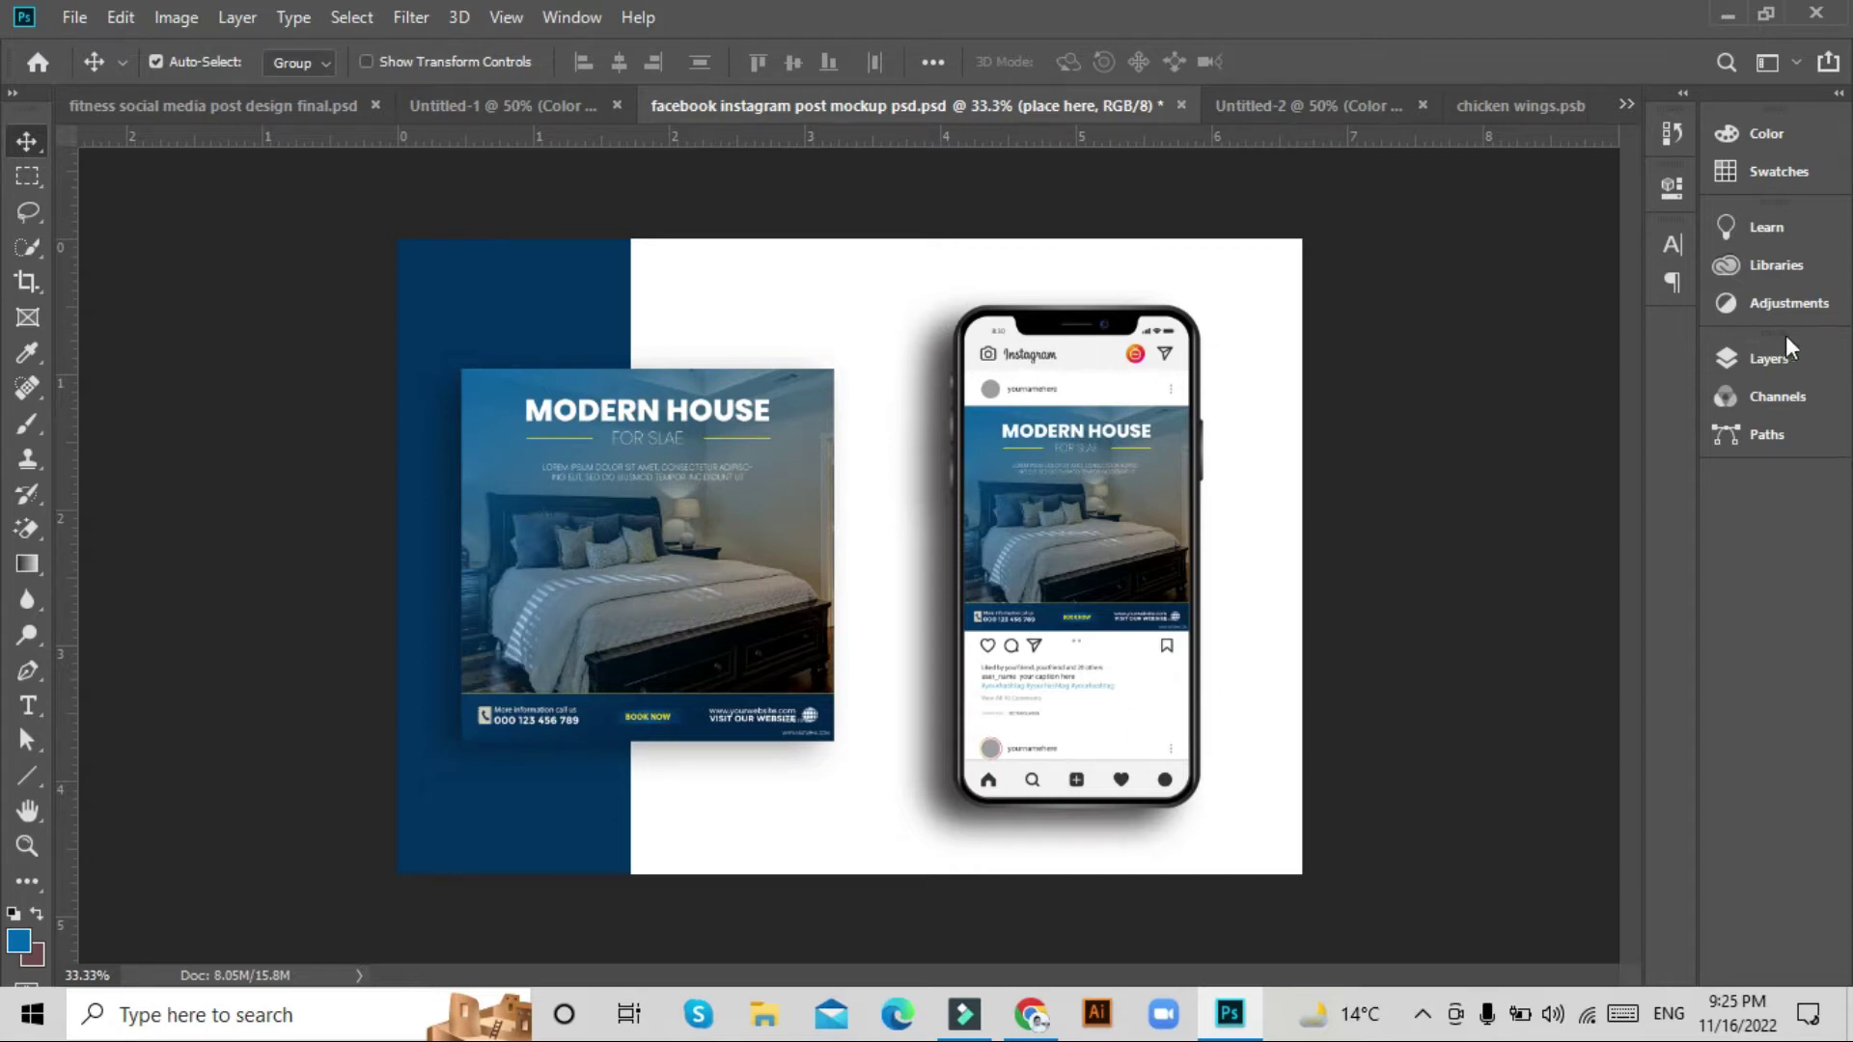
left_click(1749, 365)
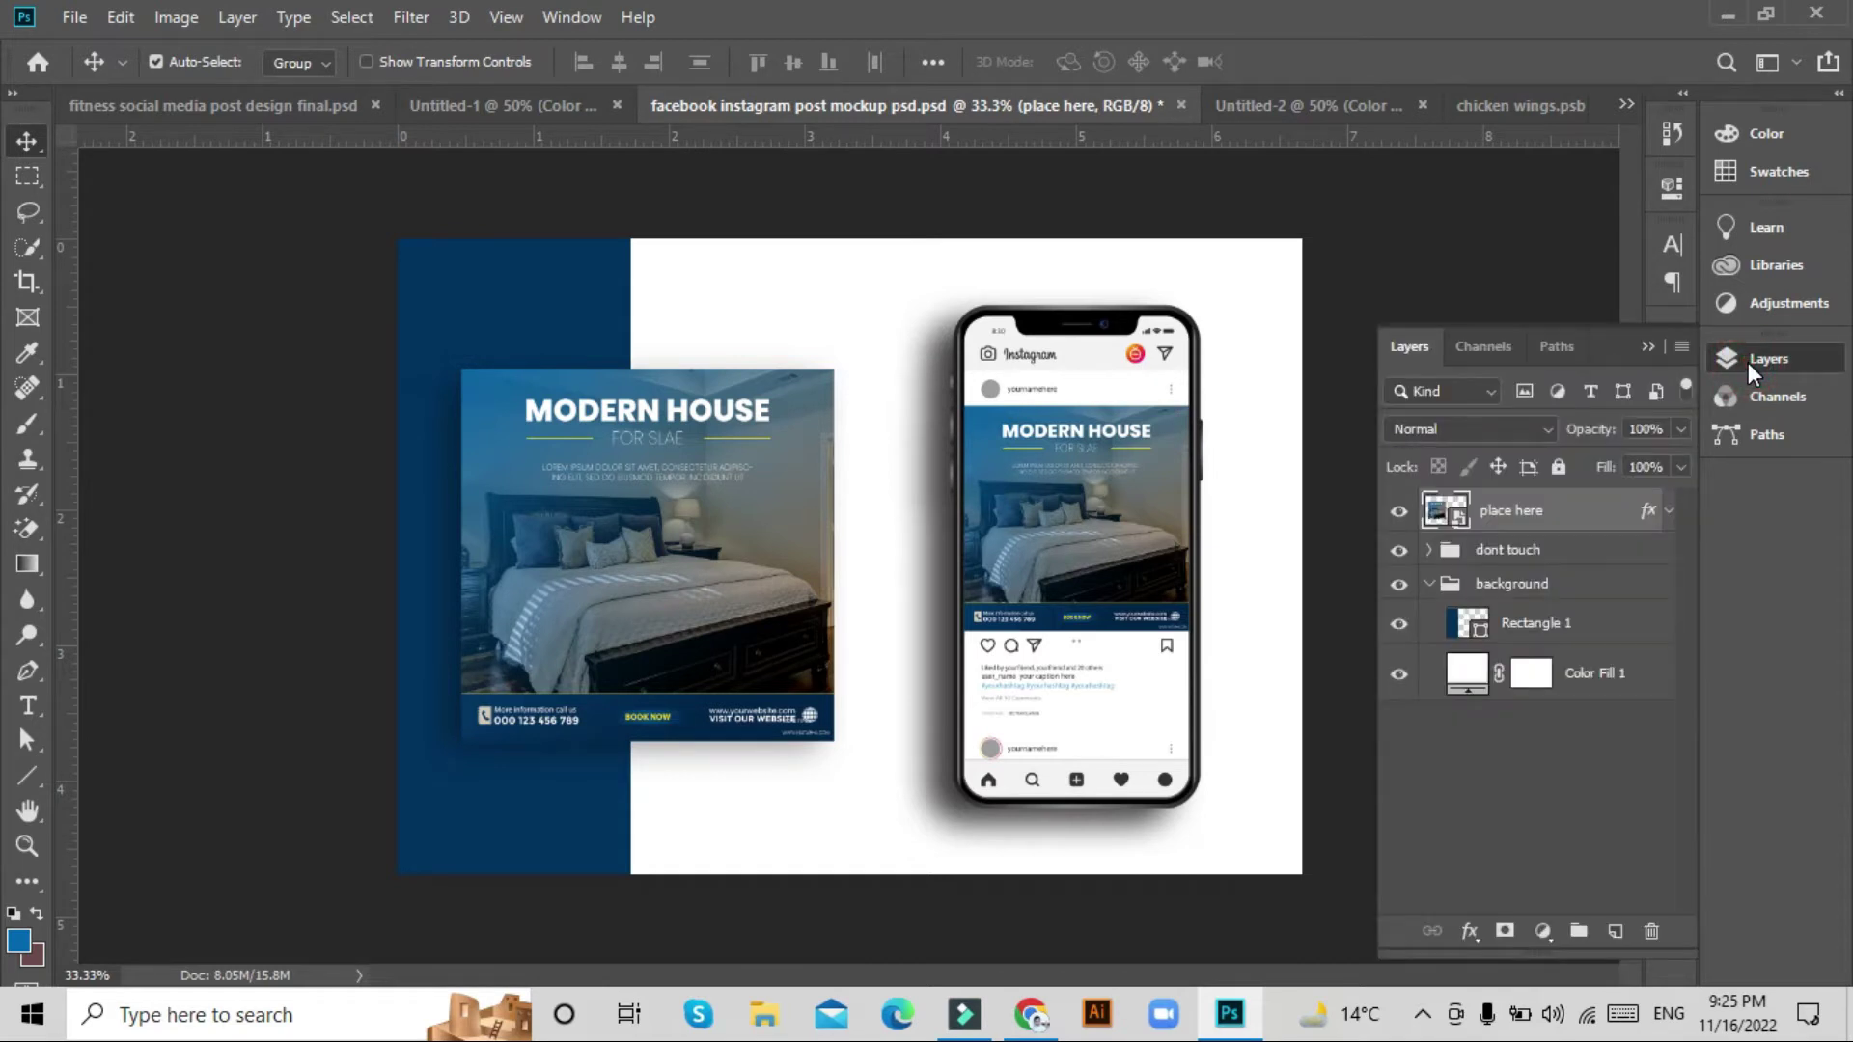
Toggle the phone and background group visibility, then expand background to show Rectangle 1 and Color Fill 1.
left_click(1429, 585)
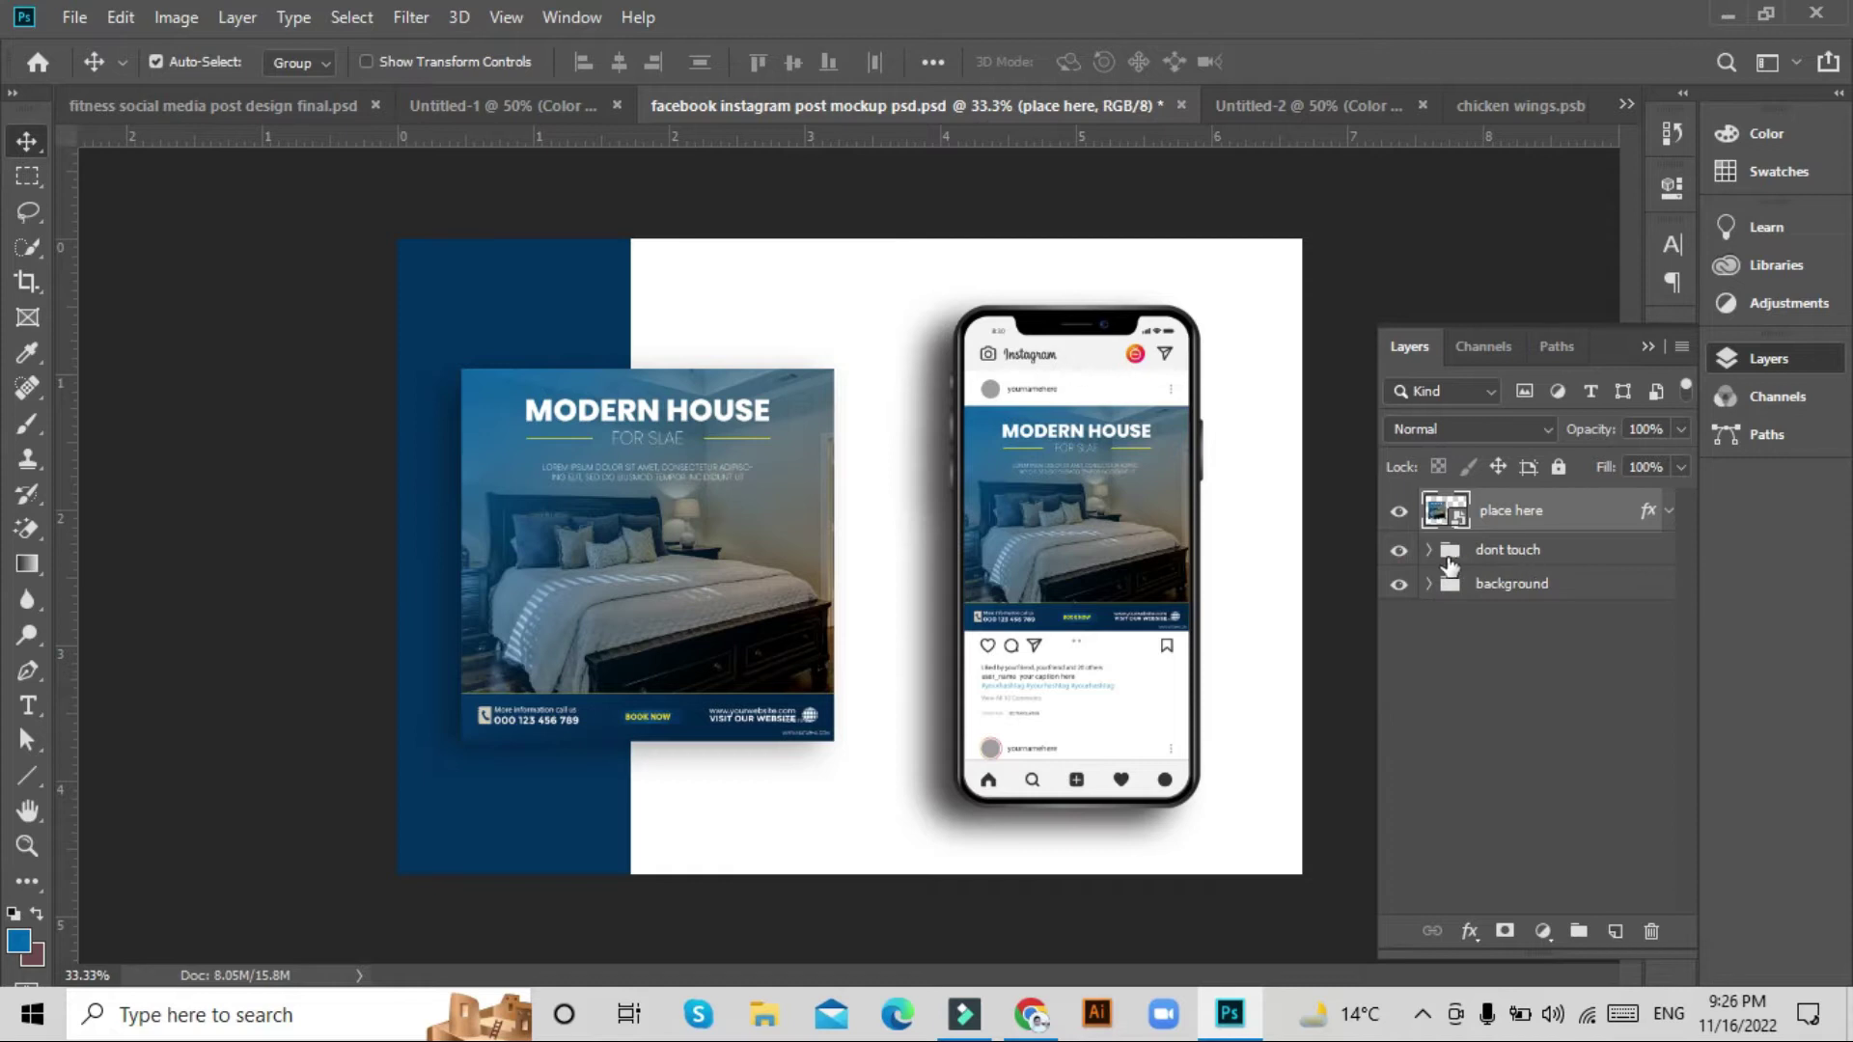
left_click(1398, 550)
left_click(1398, 585)
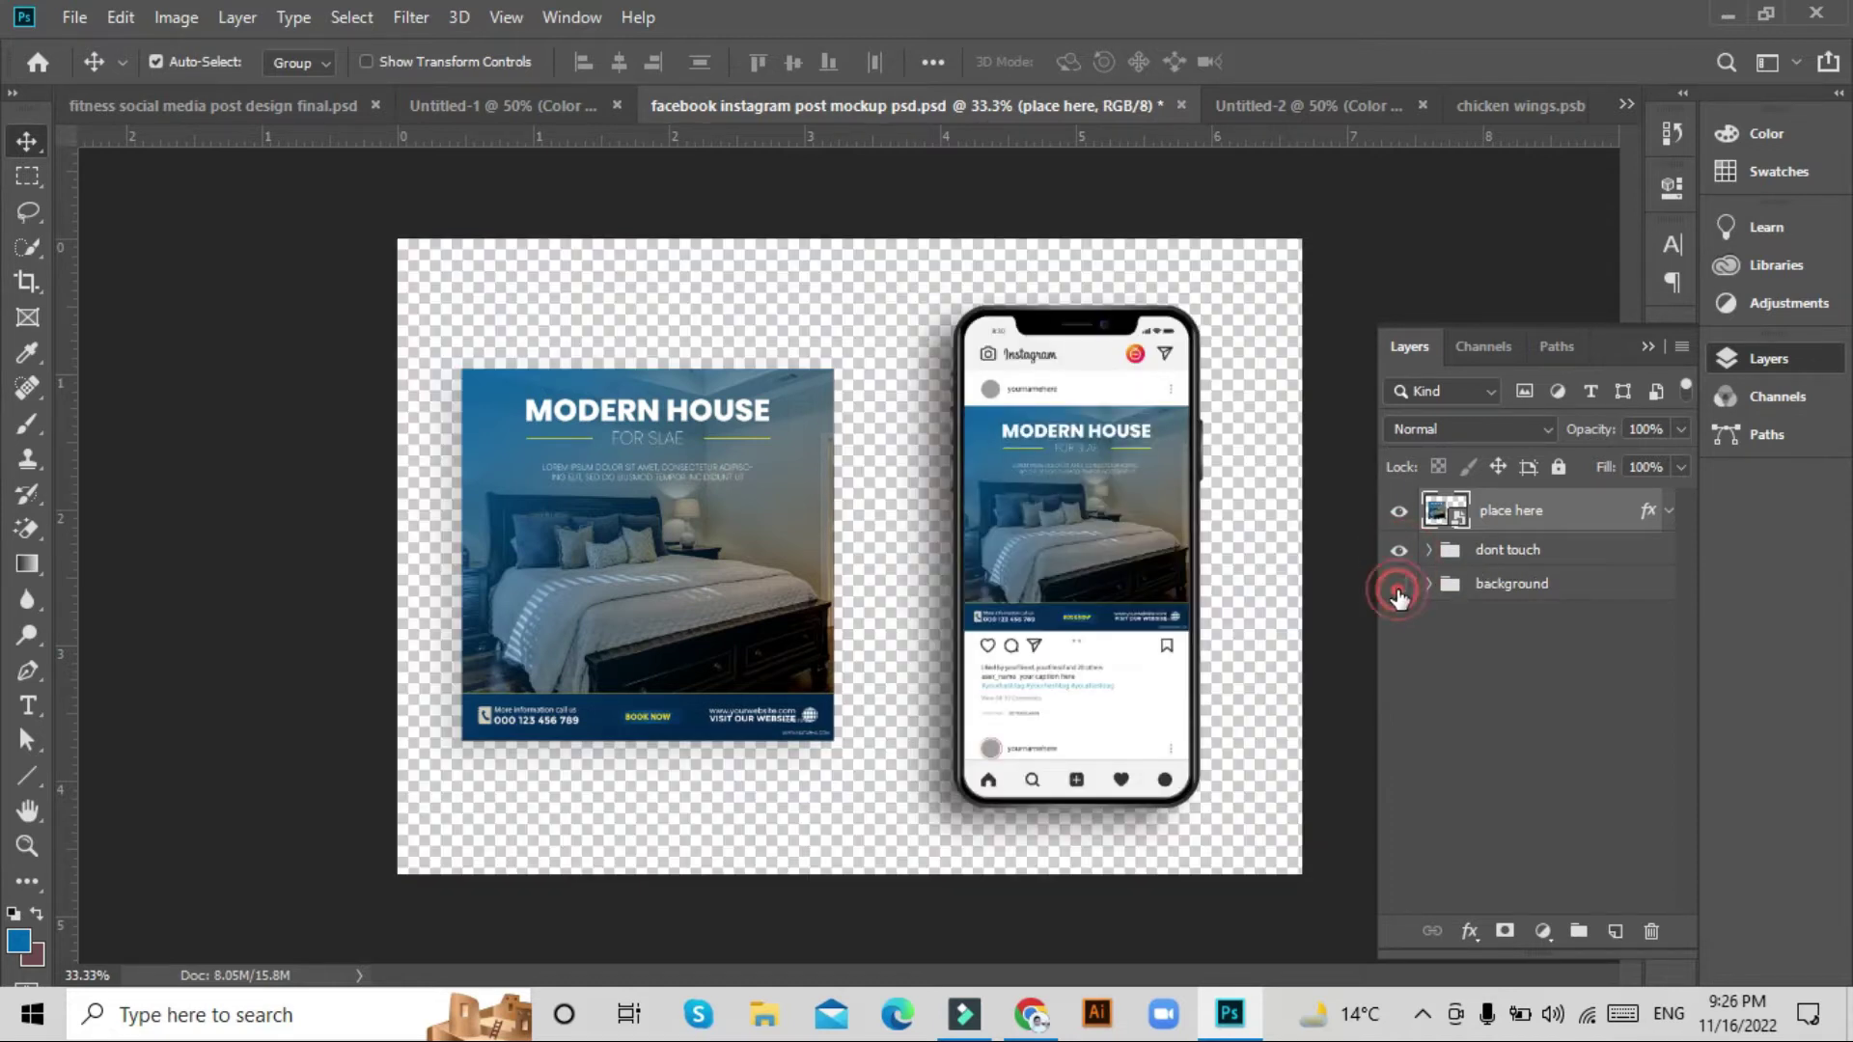
left_click(1398, 585)
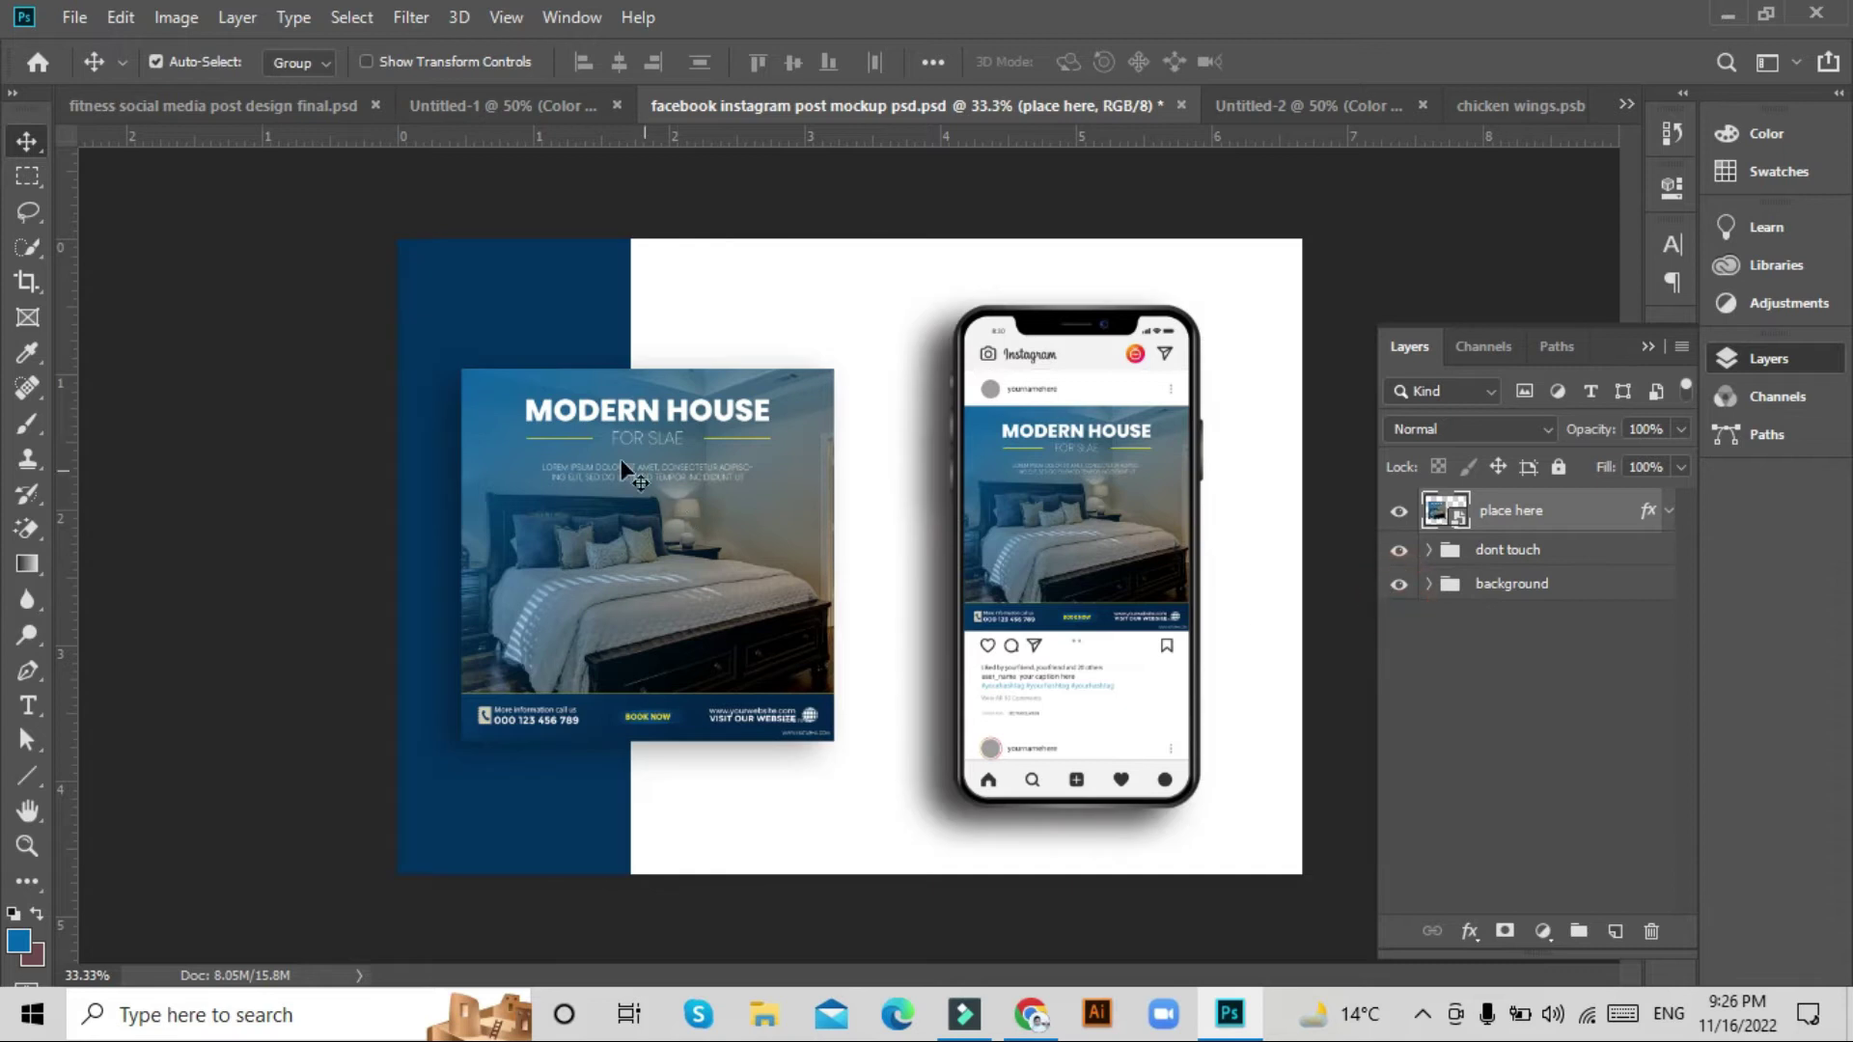
left_click(1429, 585)
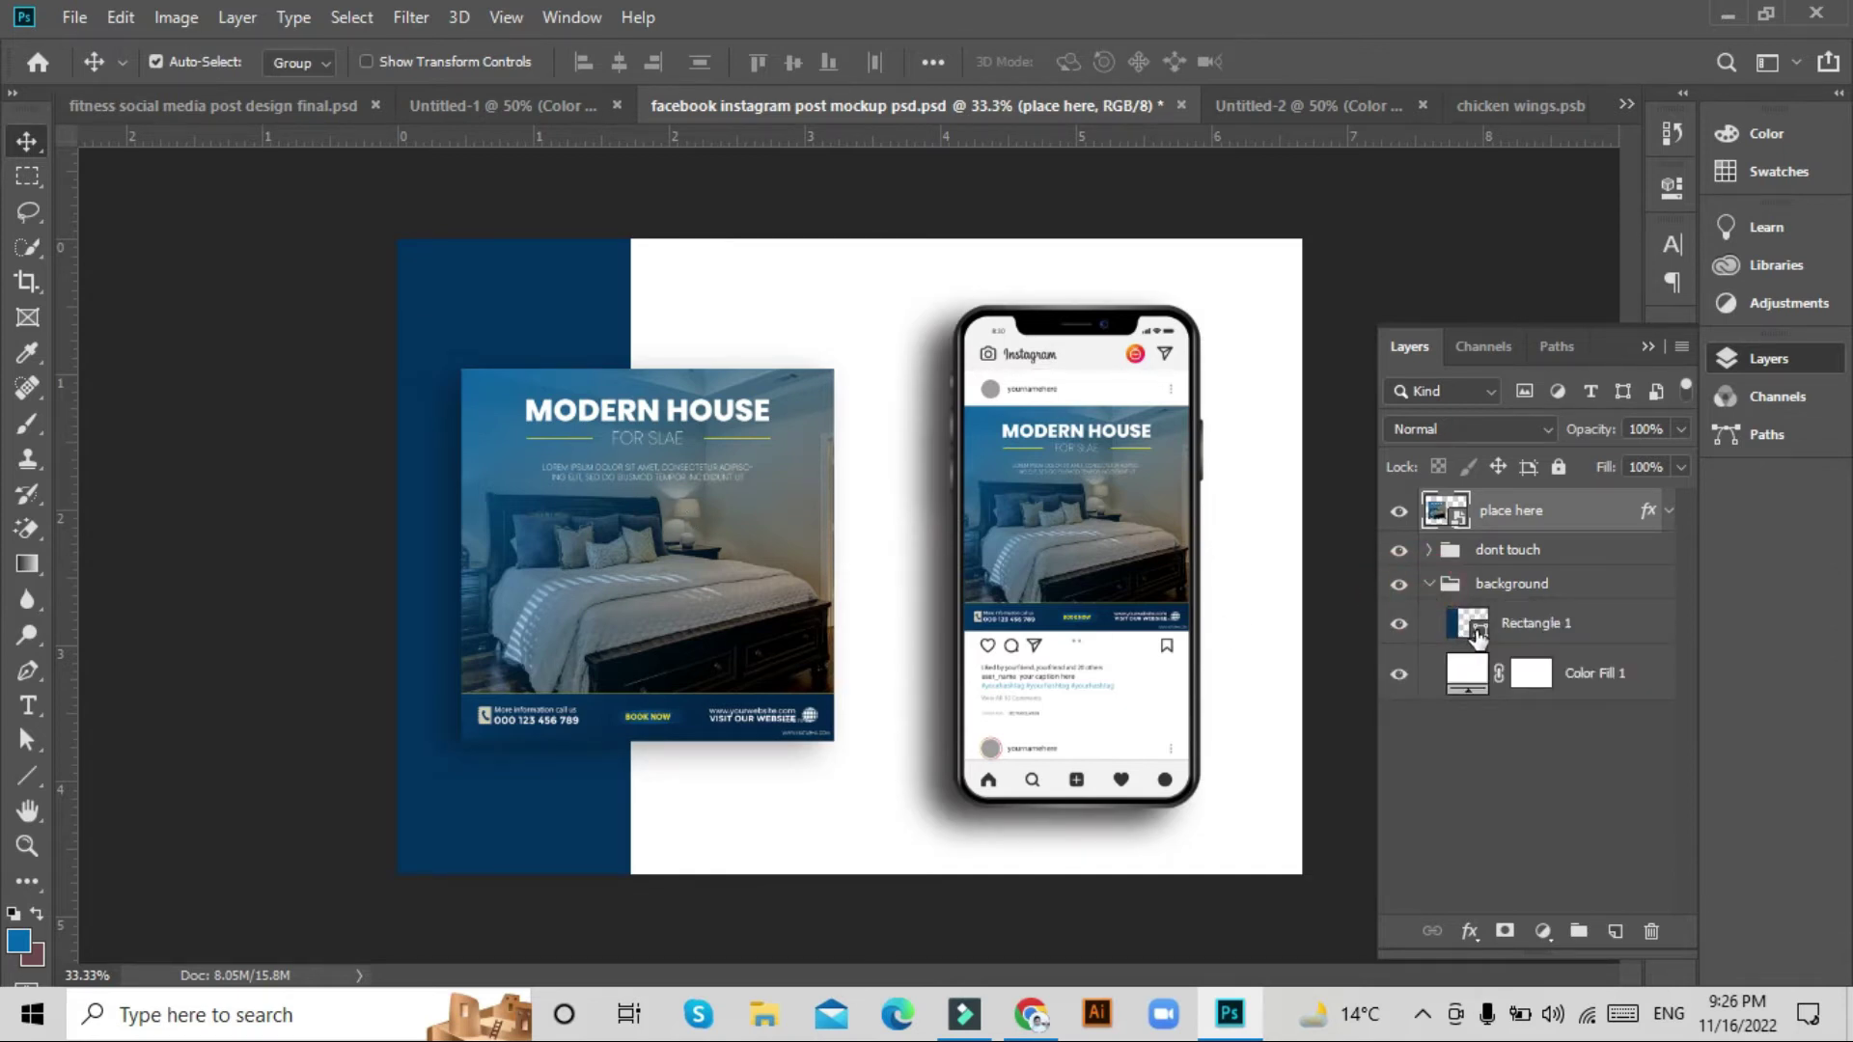
Preview grey, white and ff0000 fills for Rectangle 1, then set it to the footer's navy #002a54.
double_click(1476, 631)
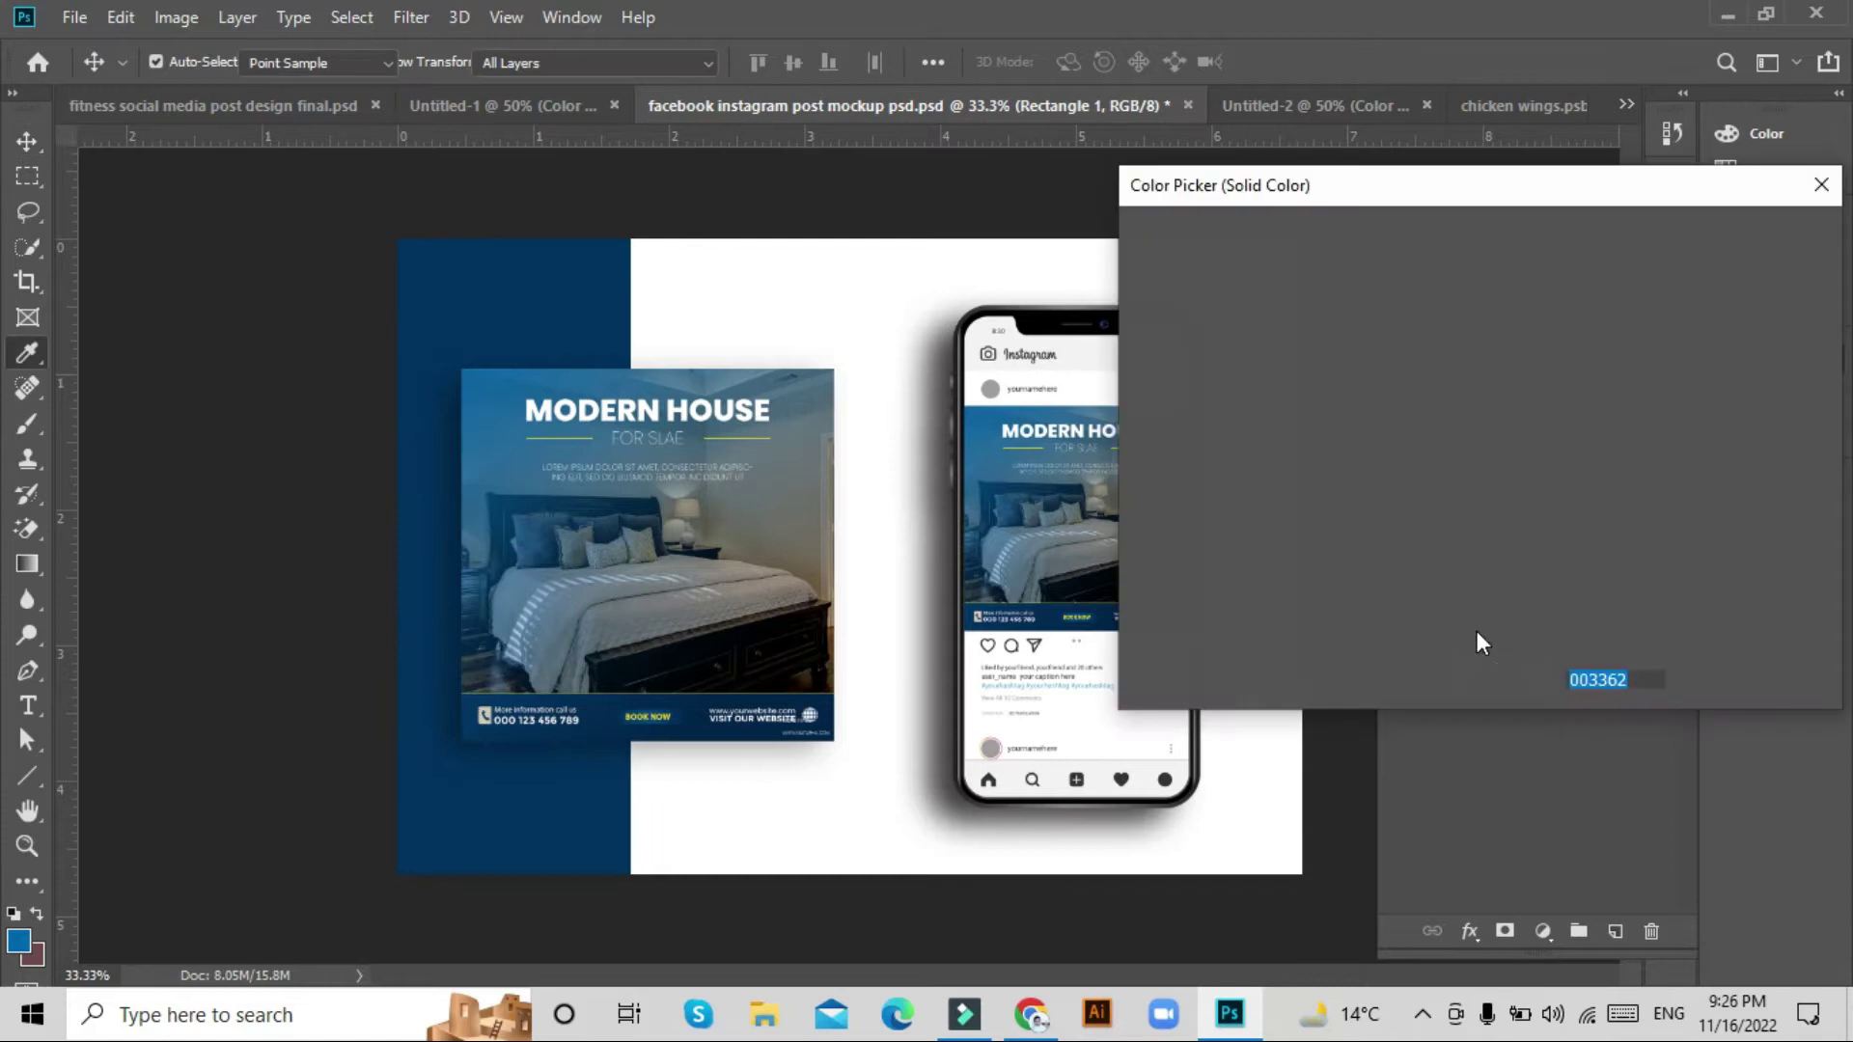
left_click(1193, 438)
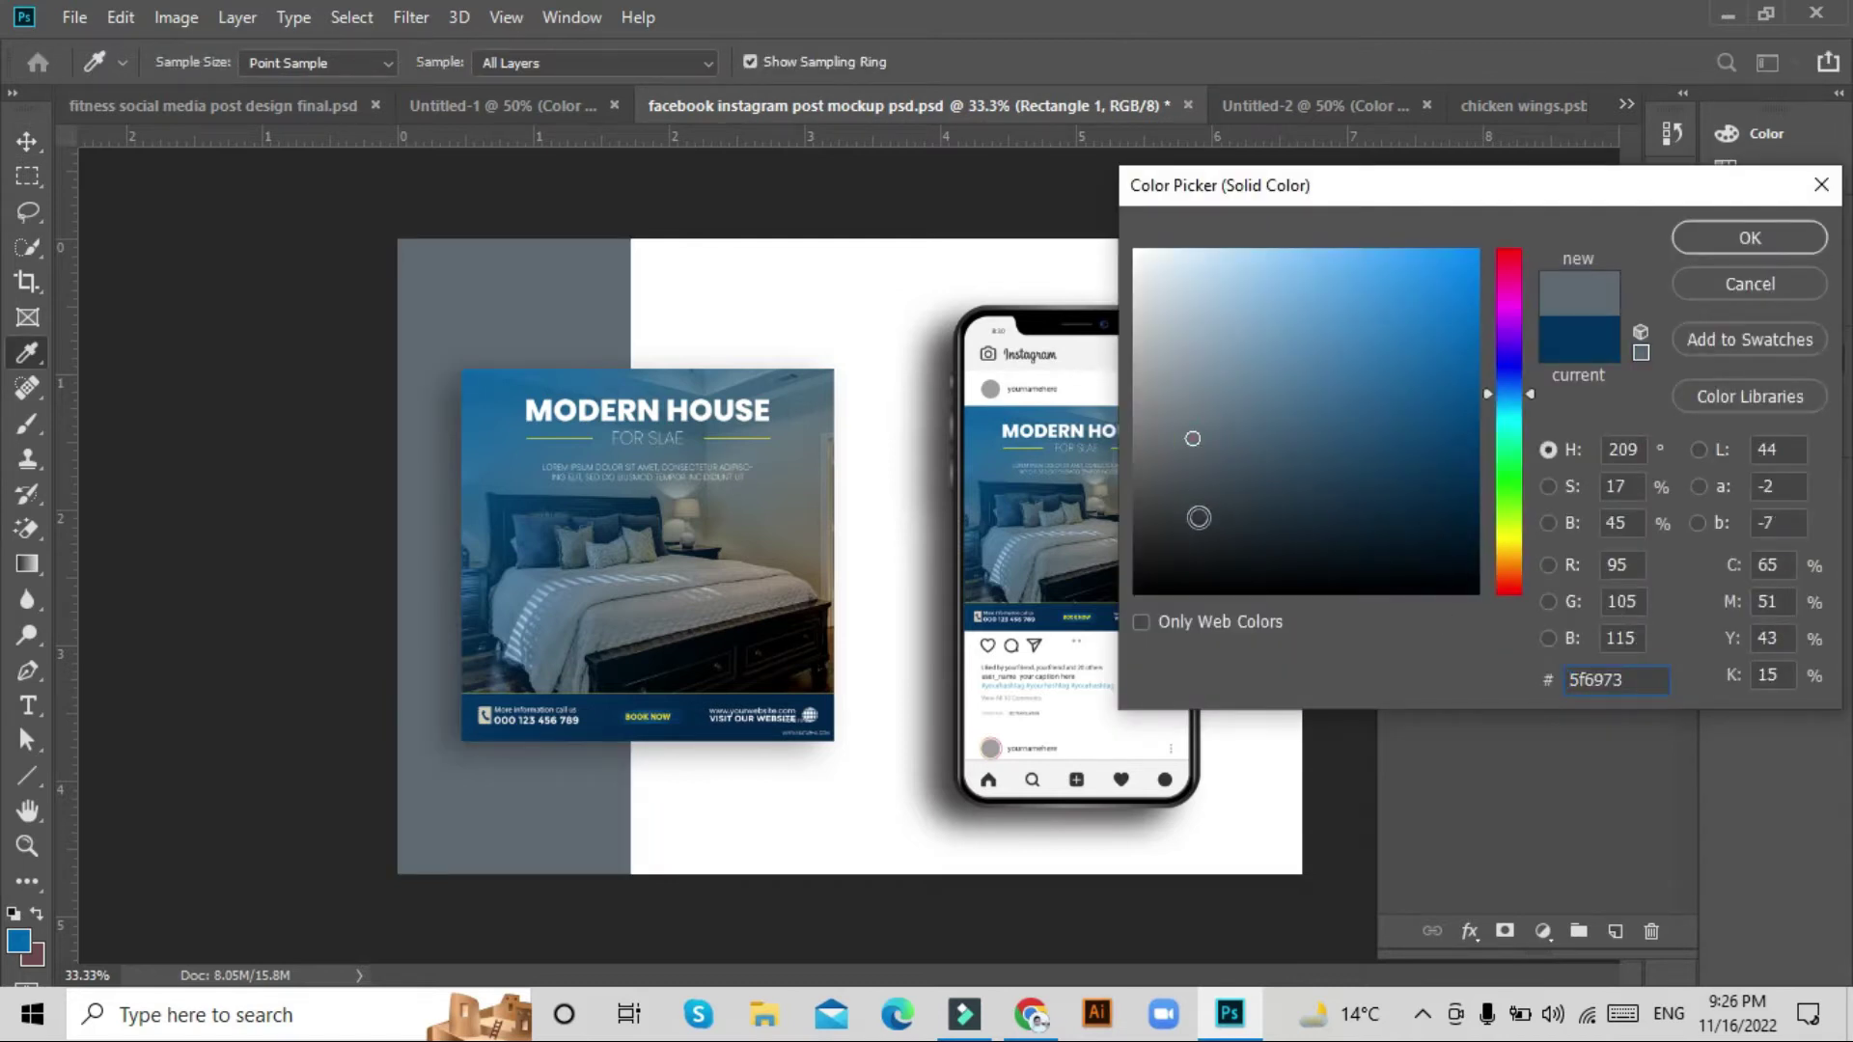
left_click(998, 390)
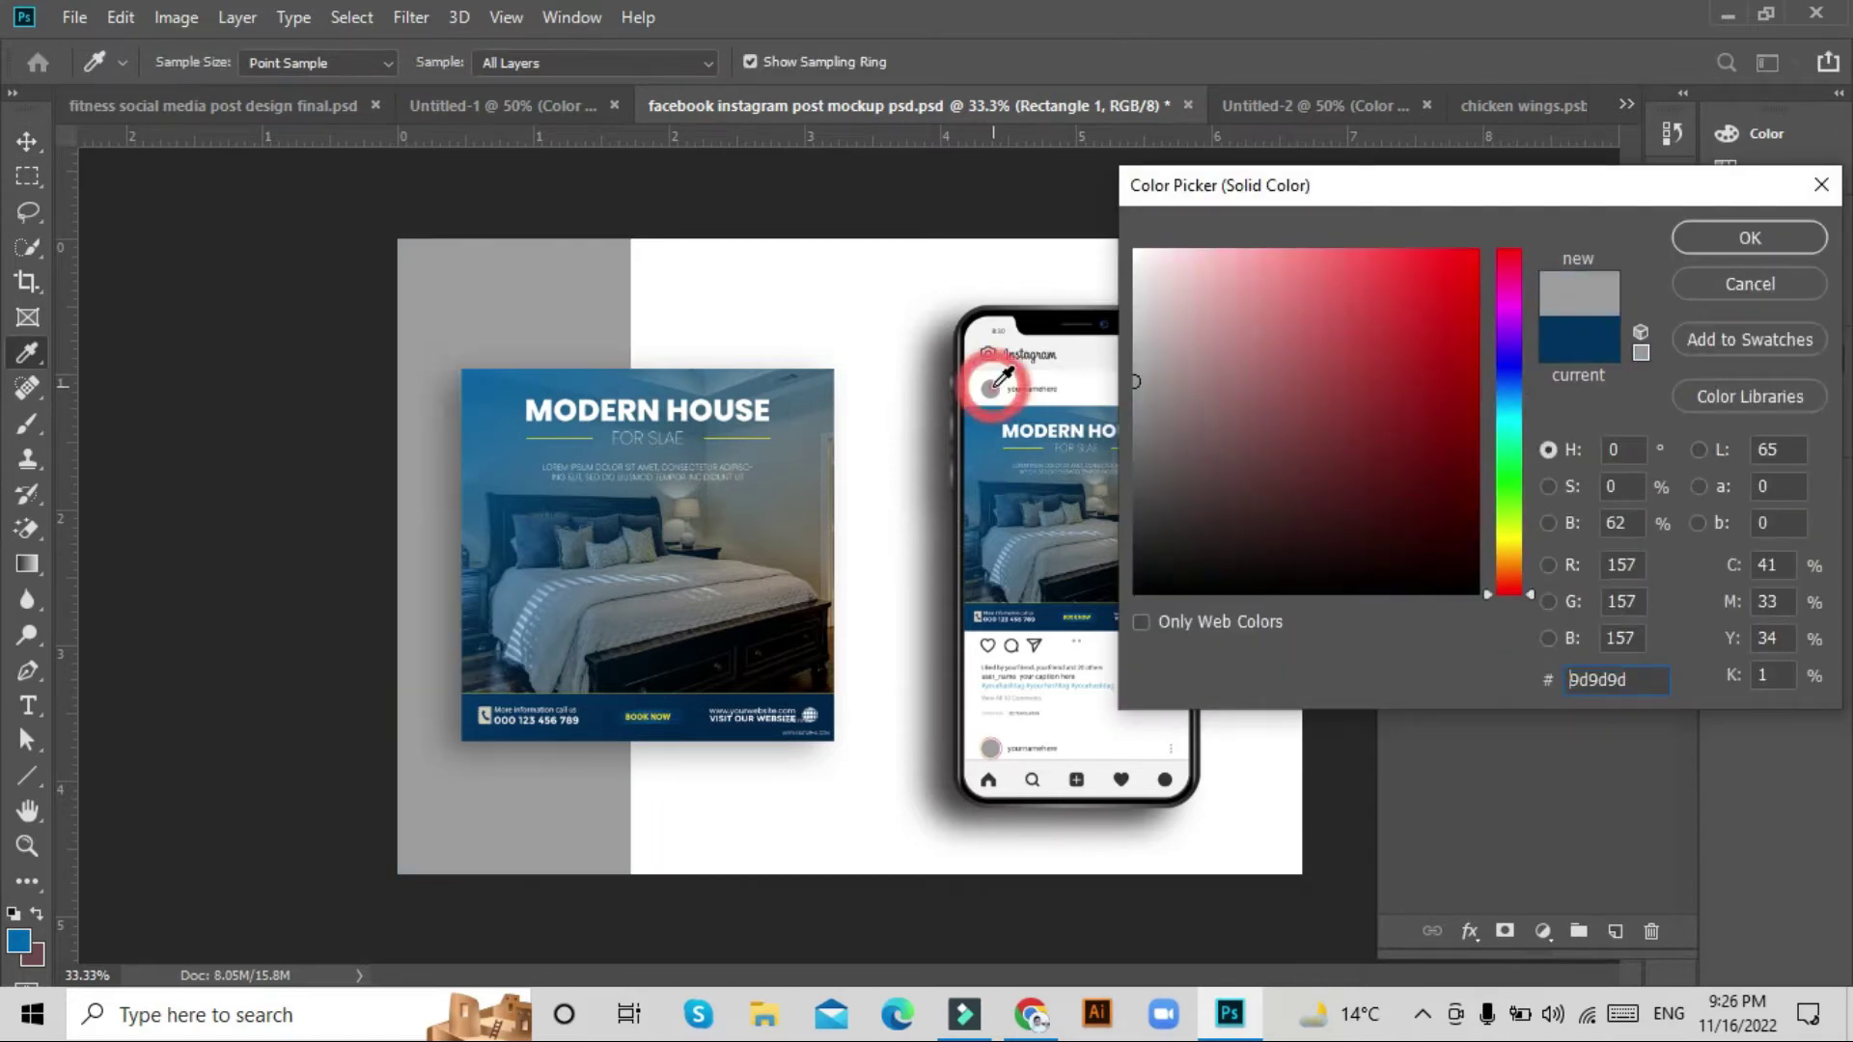
left_click(1009, 738)
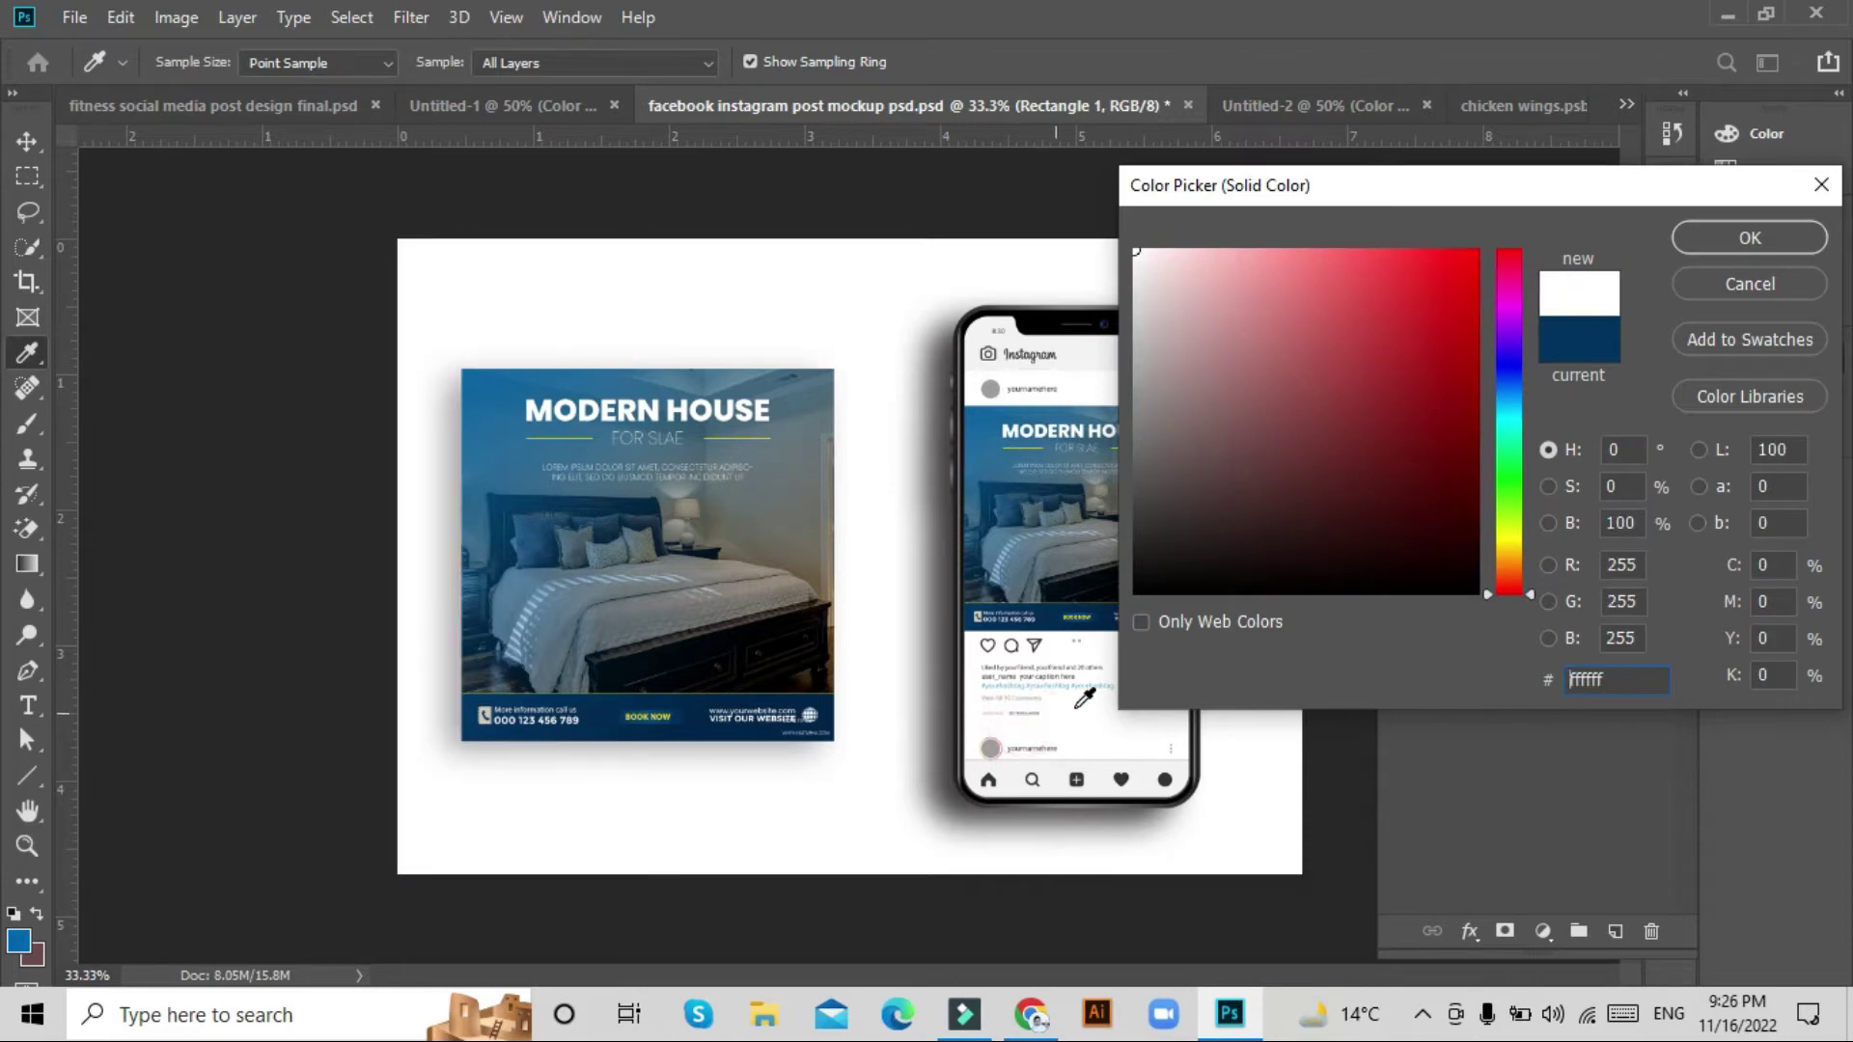
type("ff0000")
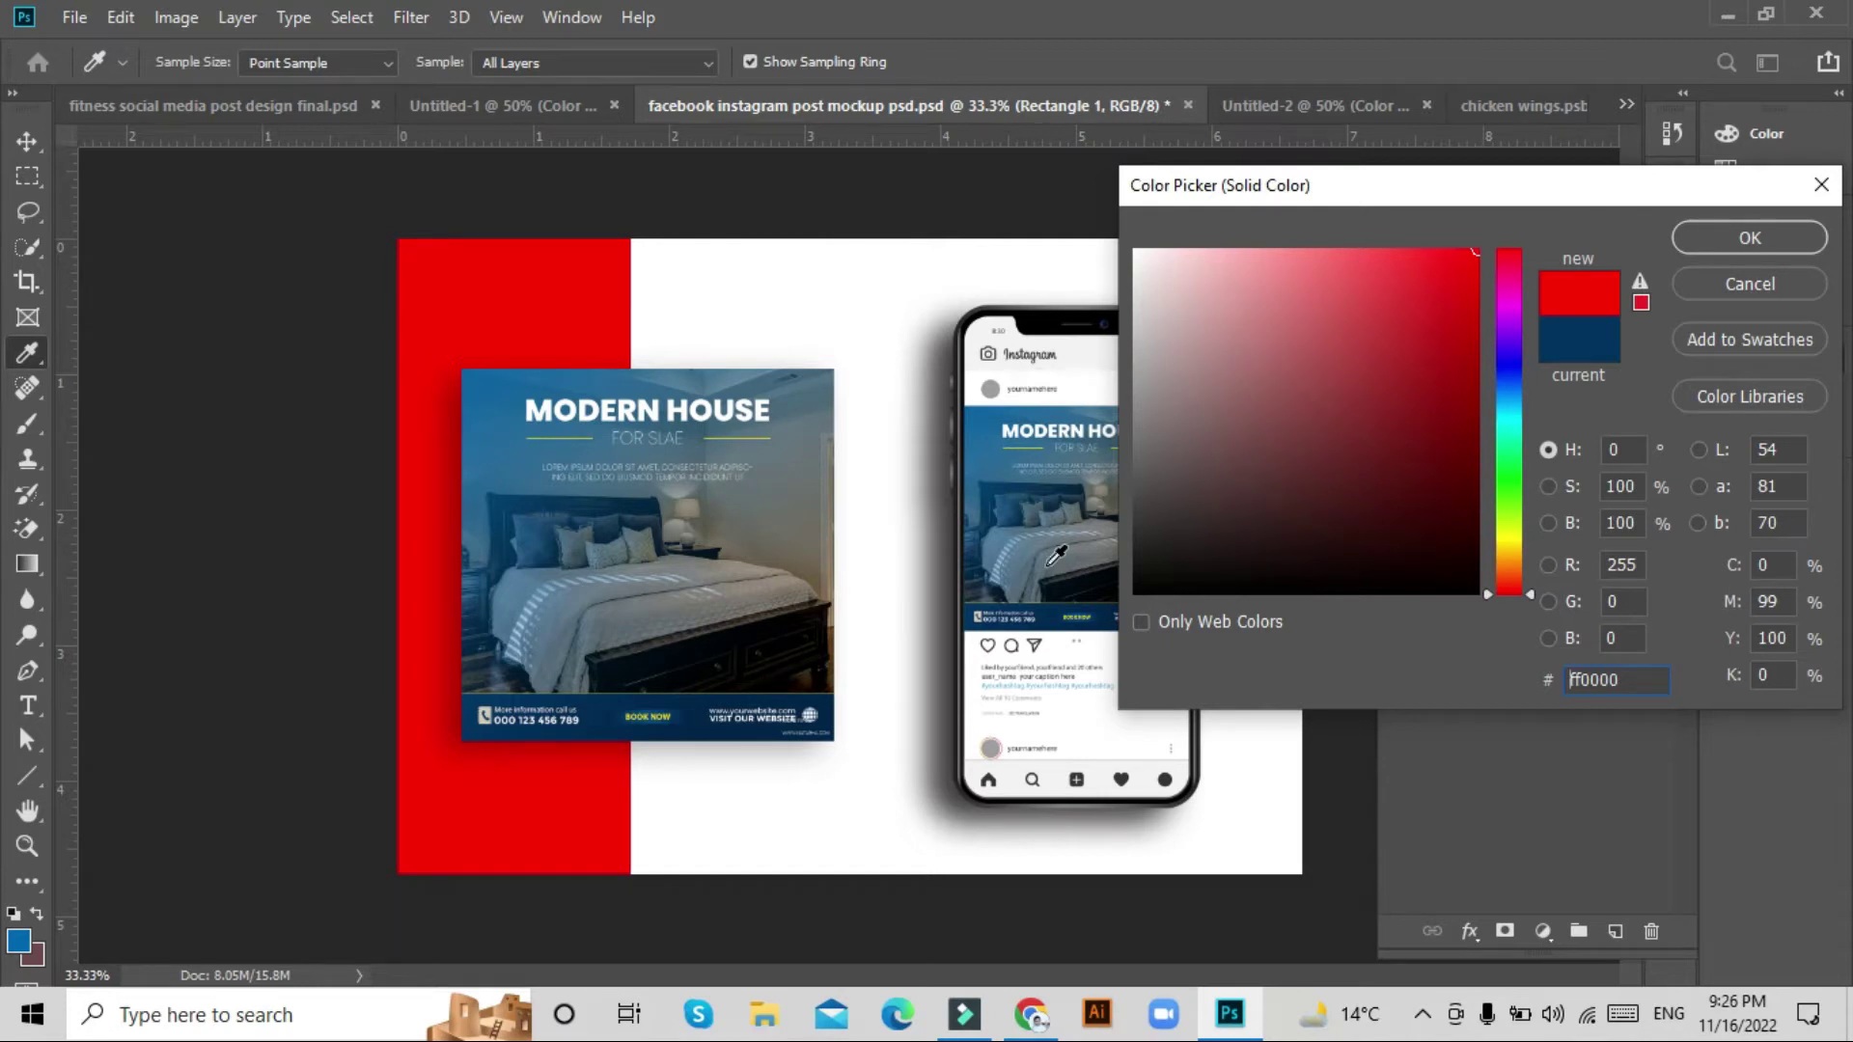
left_click(596, 716)
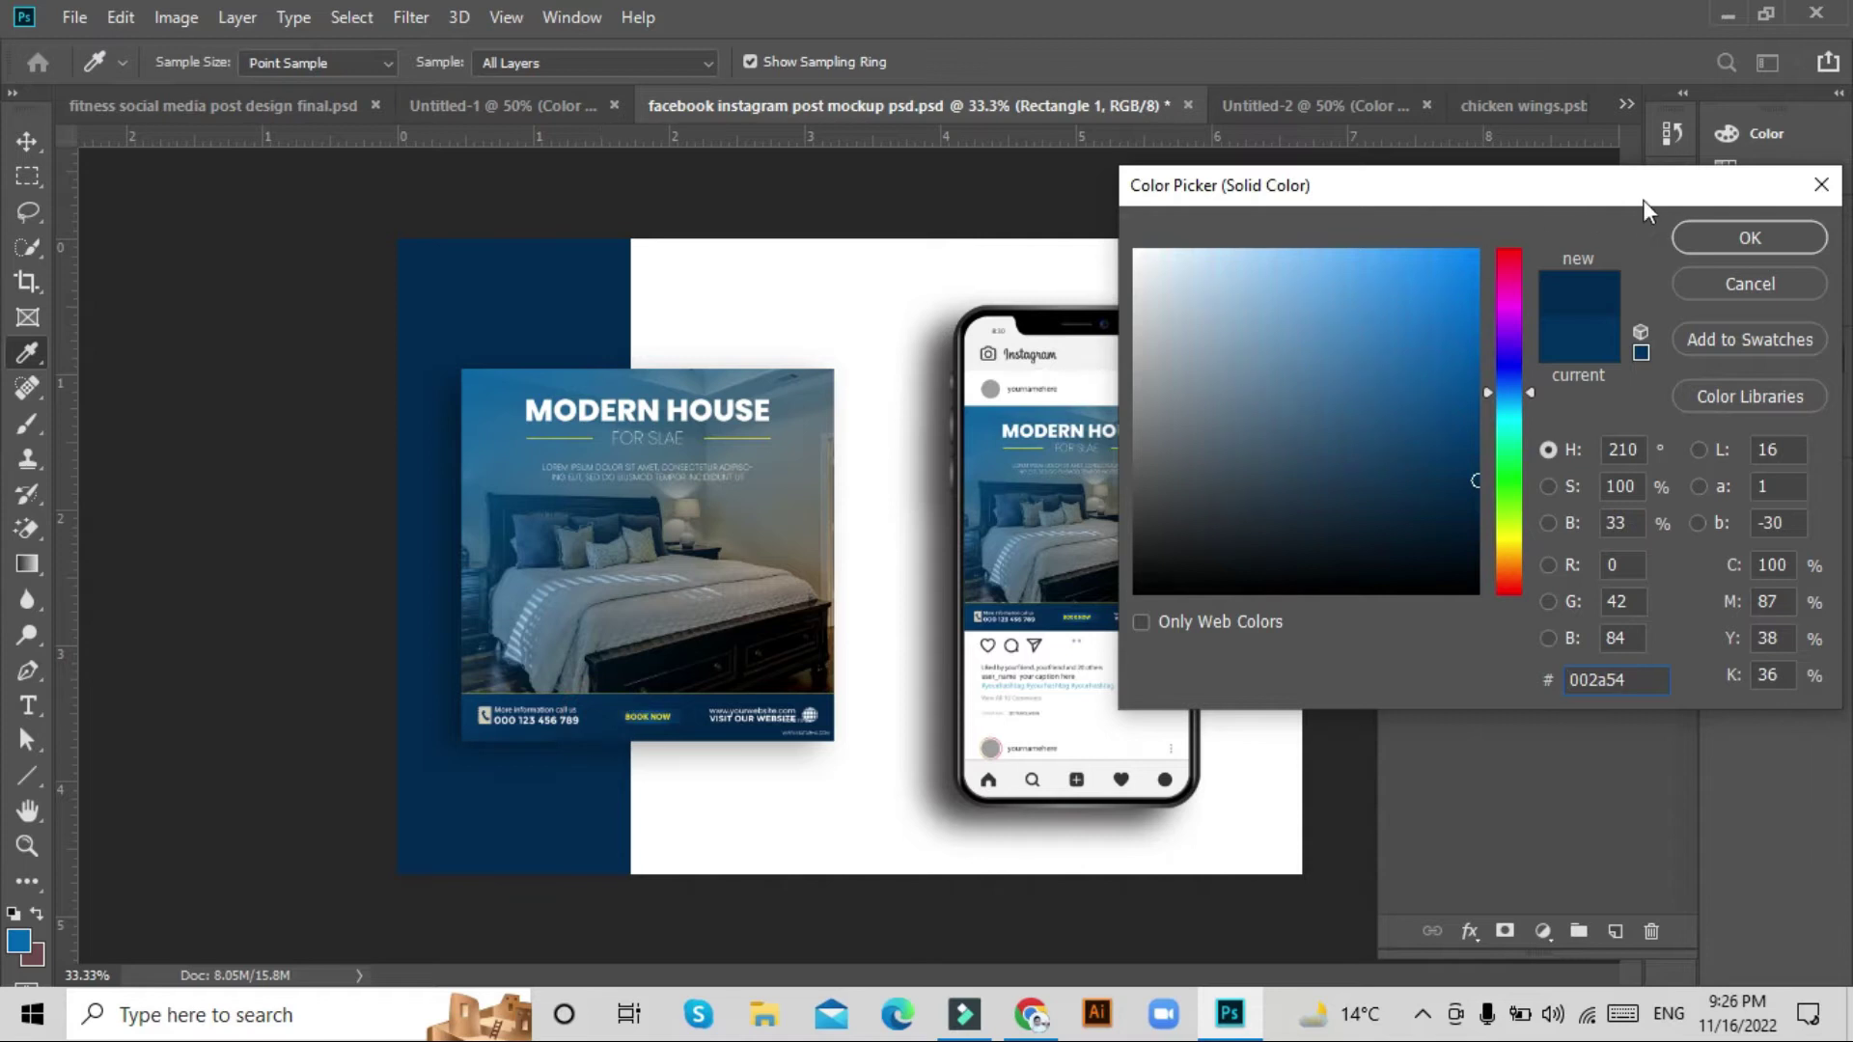
left_click(1724, 231)
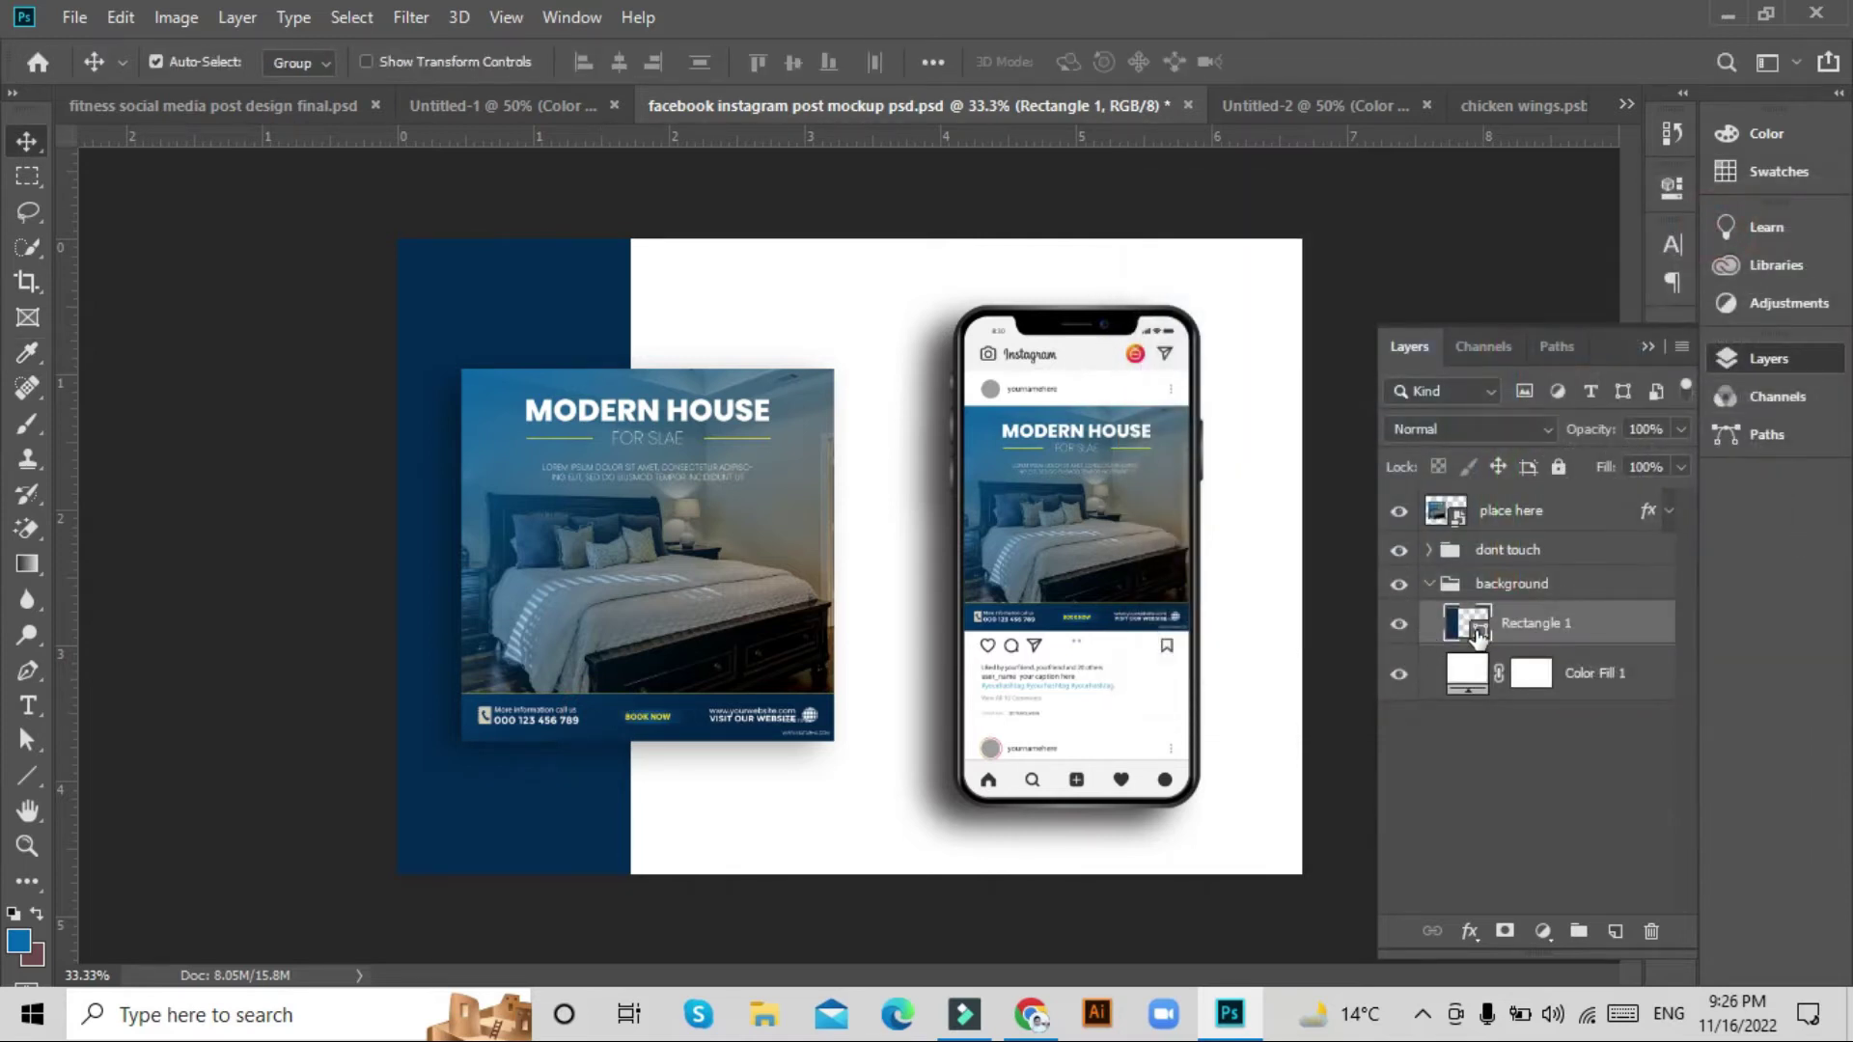
Collapse the background group and open the place here smart object as chicken wings.psb.
left_click(1430, 590)
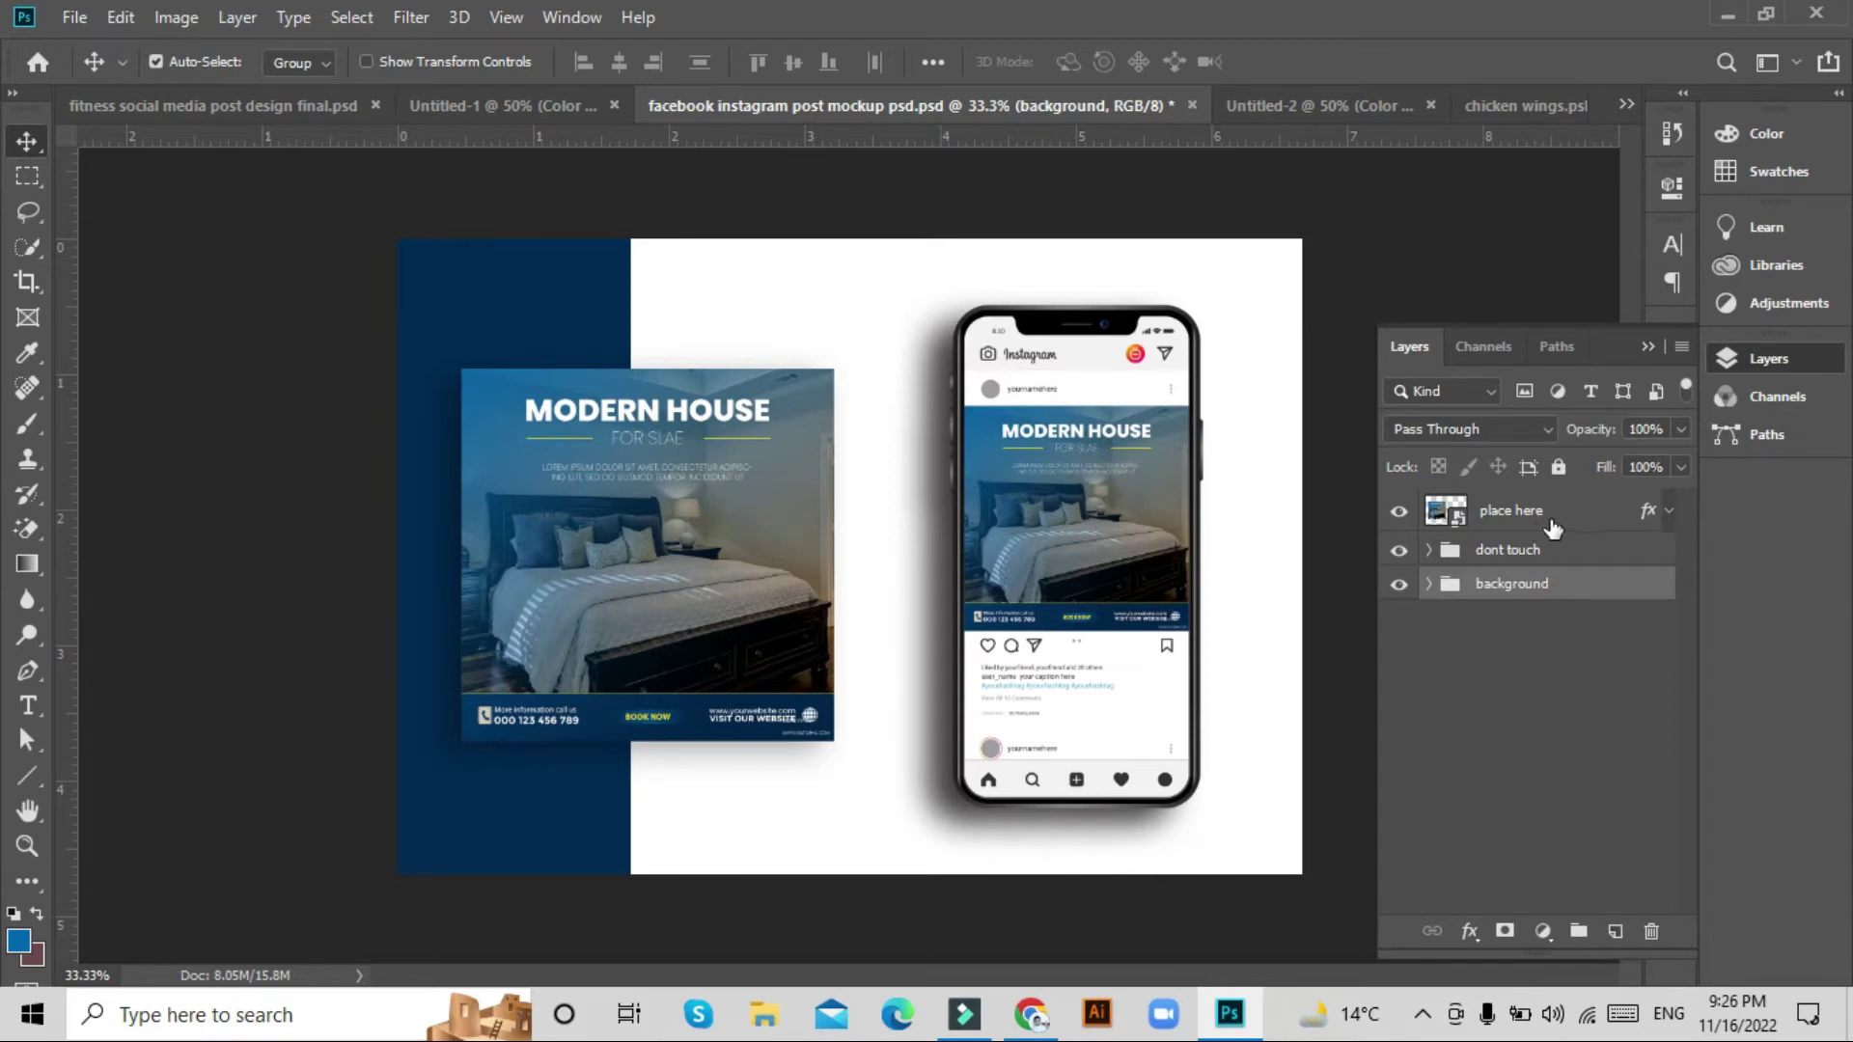
double_click(1457, 522)
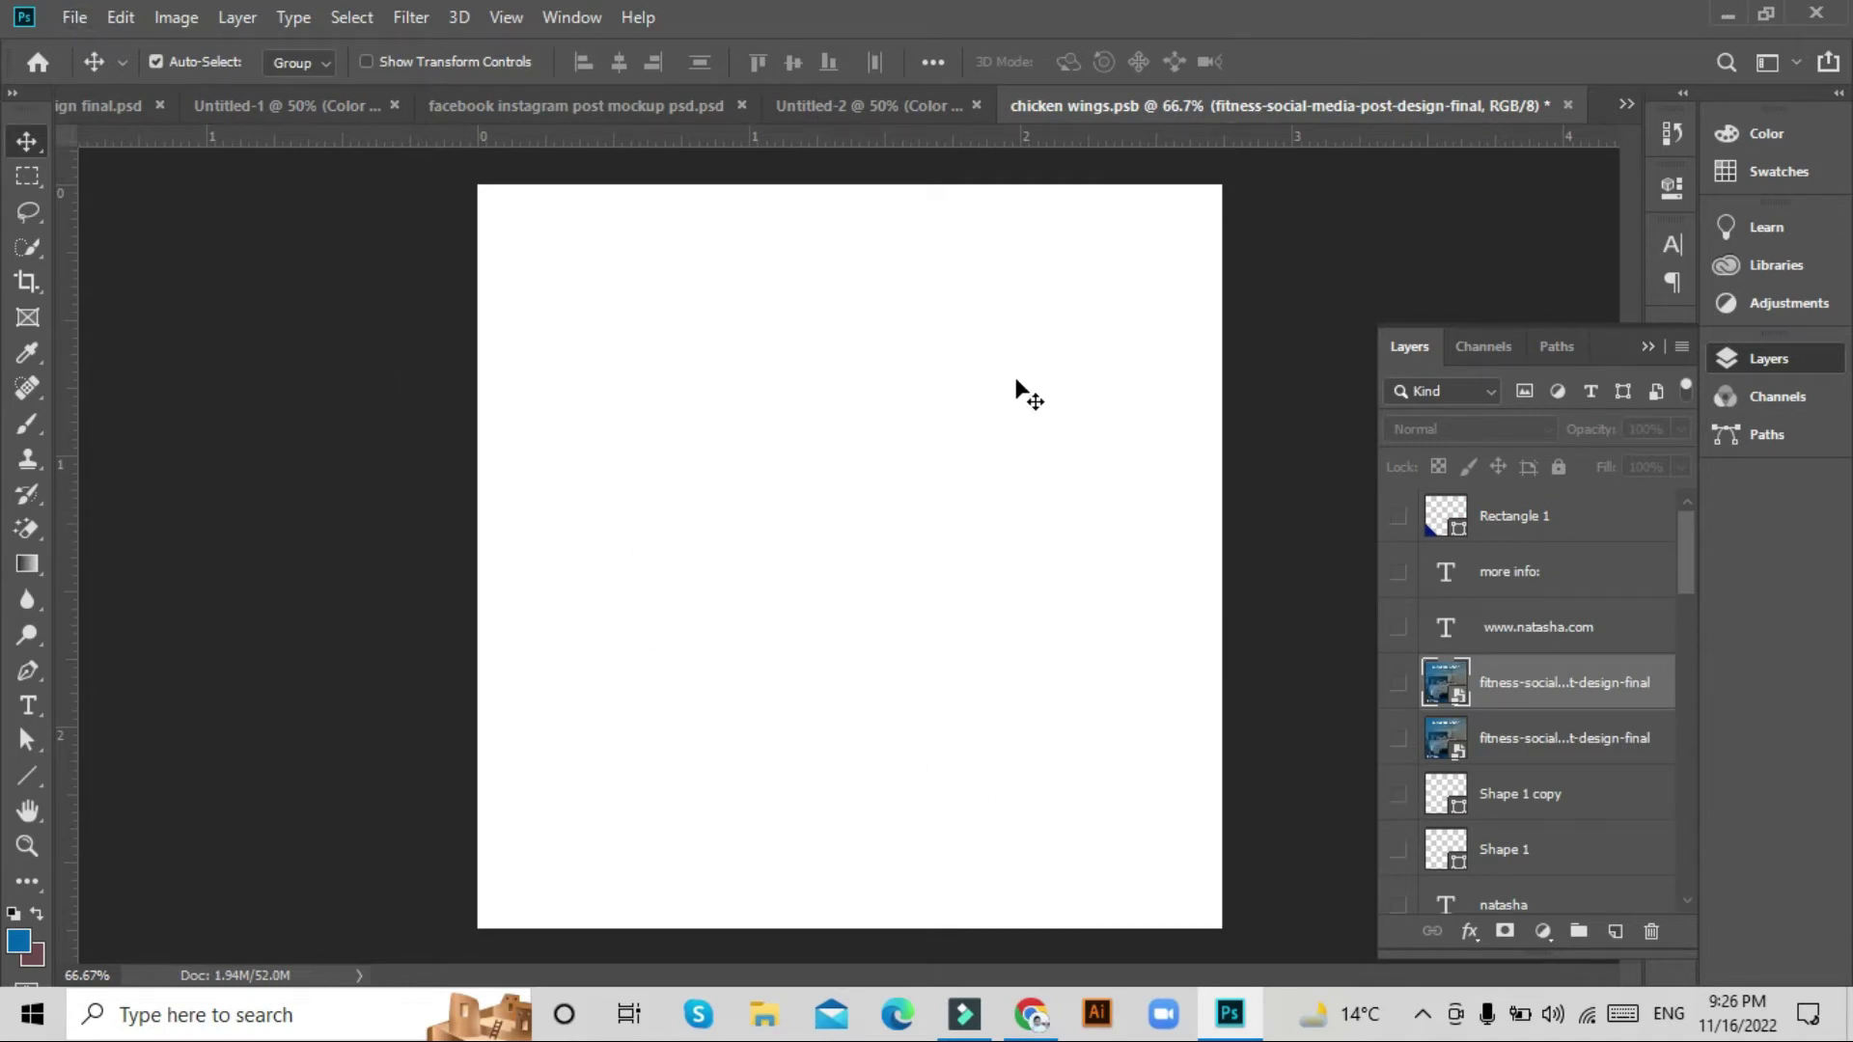
Place Embedded fitness-social-media-post-design-final from the Desktop into chicken wings.psb.
left_click(75, 17)
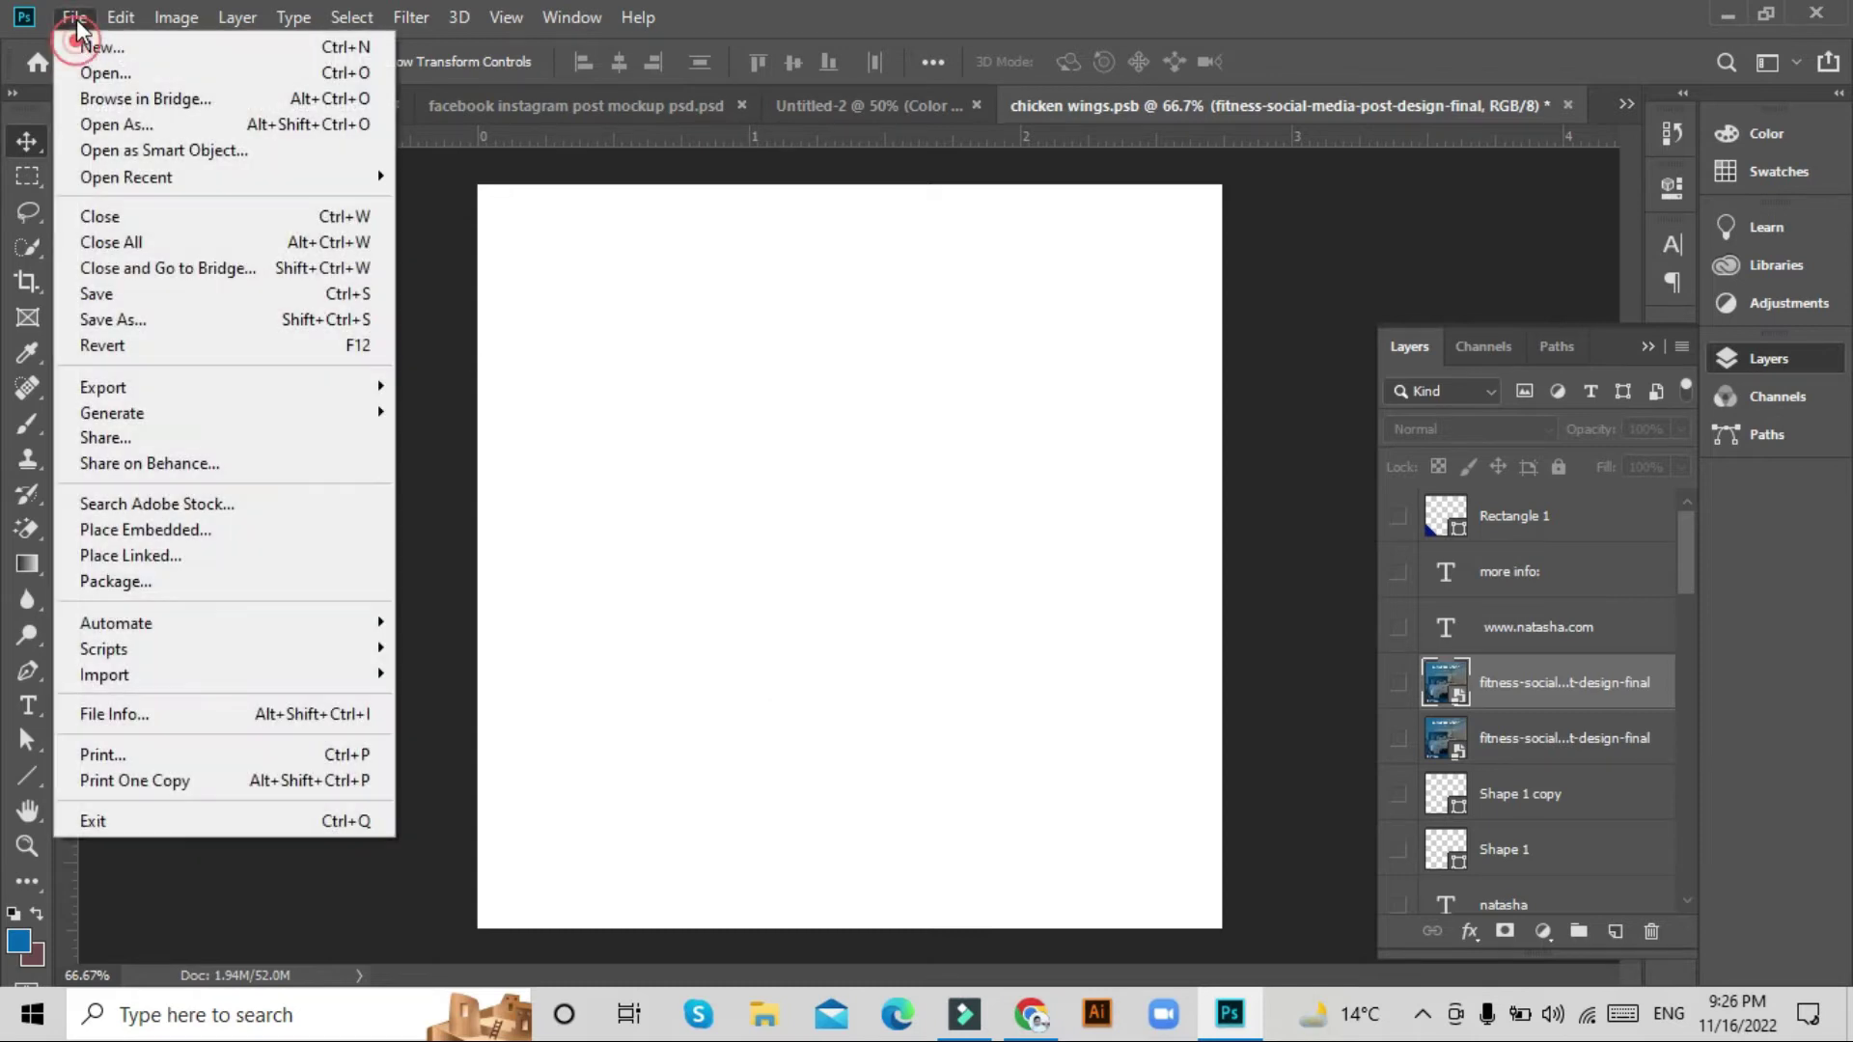
left_click(153, 532)
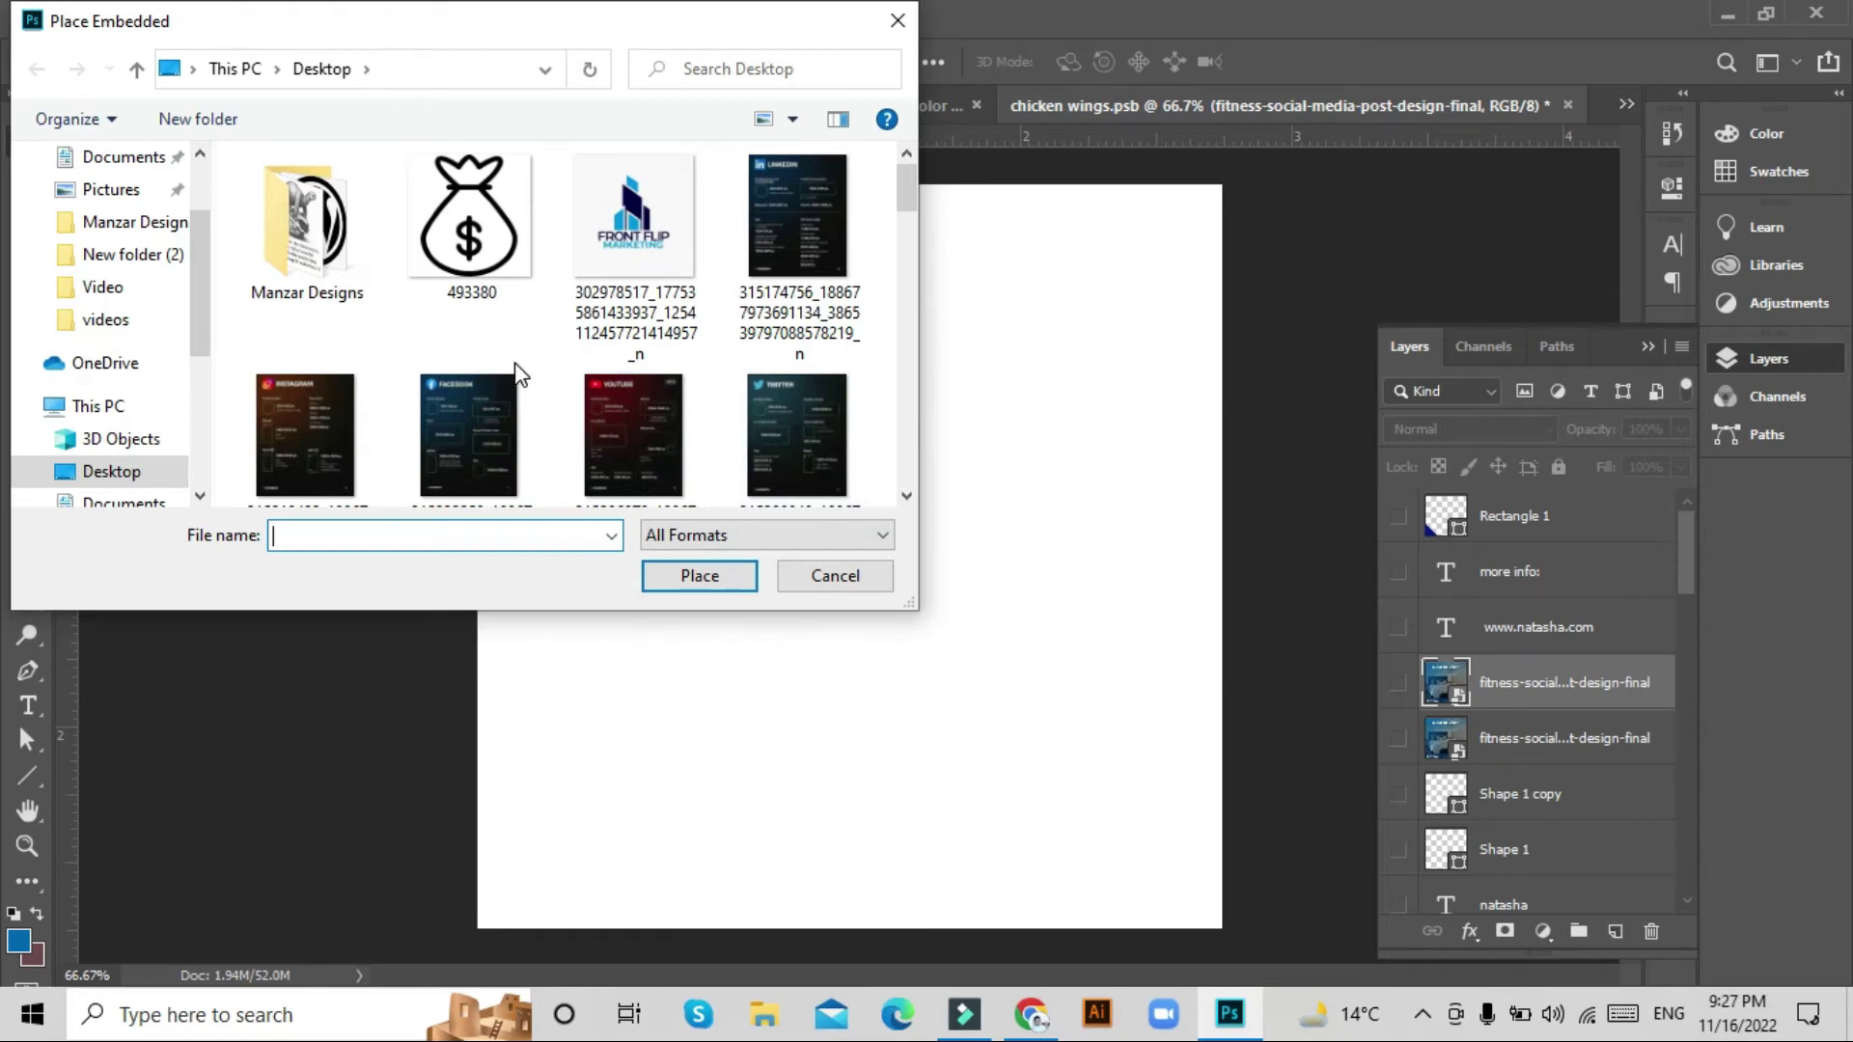
scroll(87, 289, "up", 2)
left_click(111, 210)
scroll(547, 341, "down", 5)
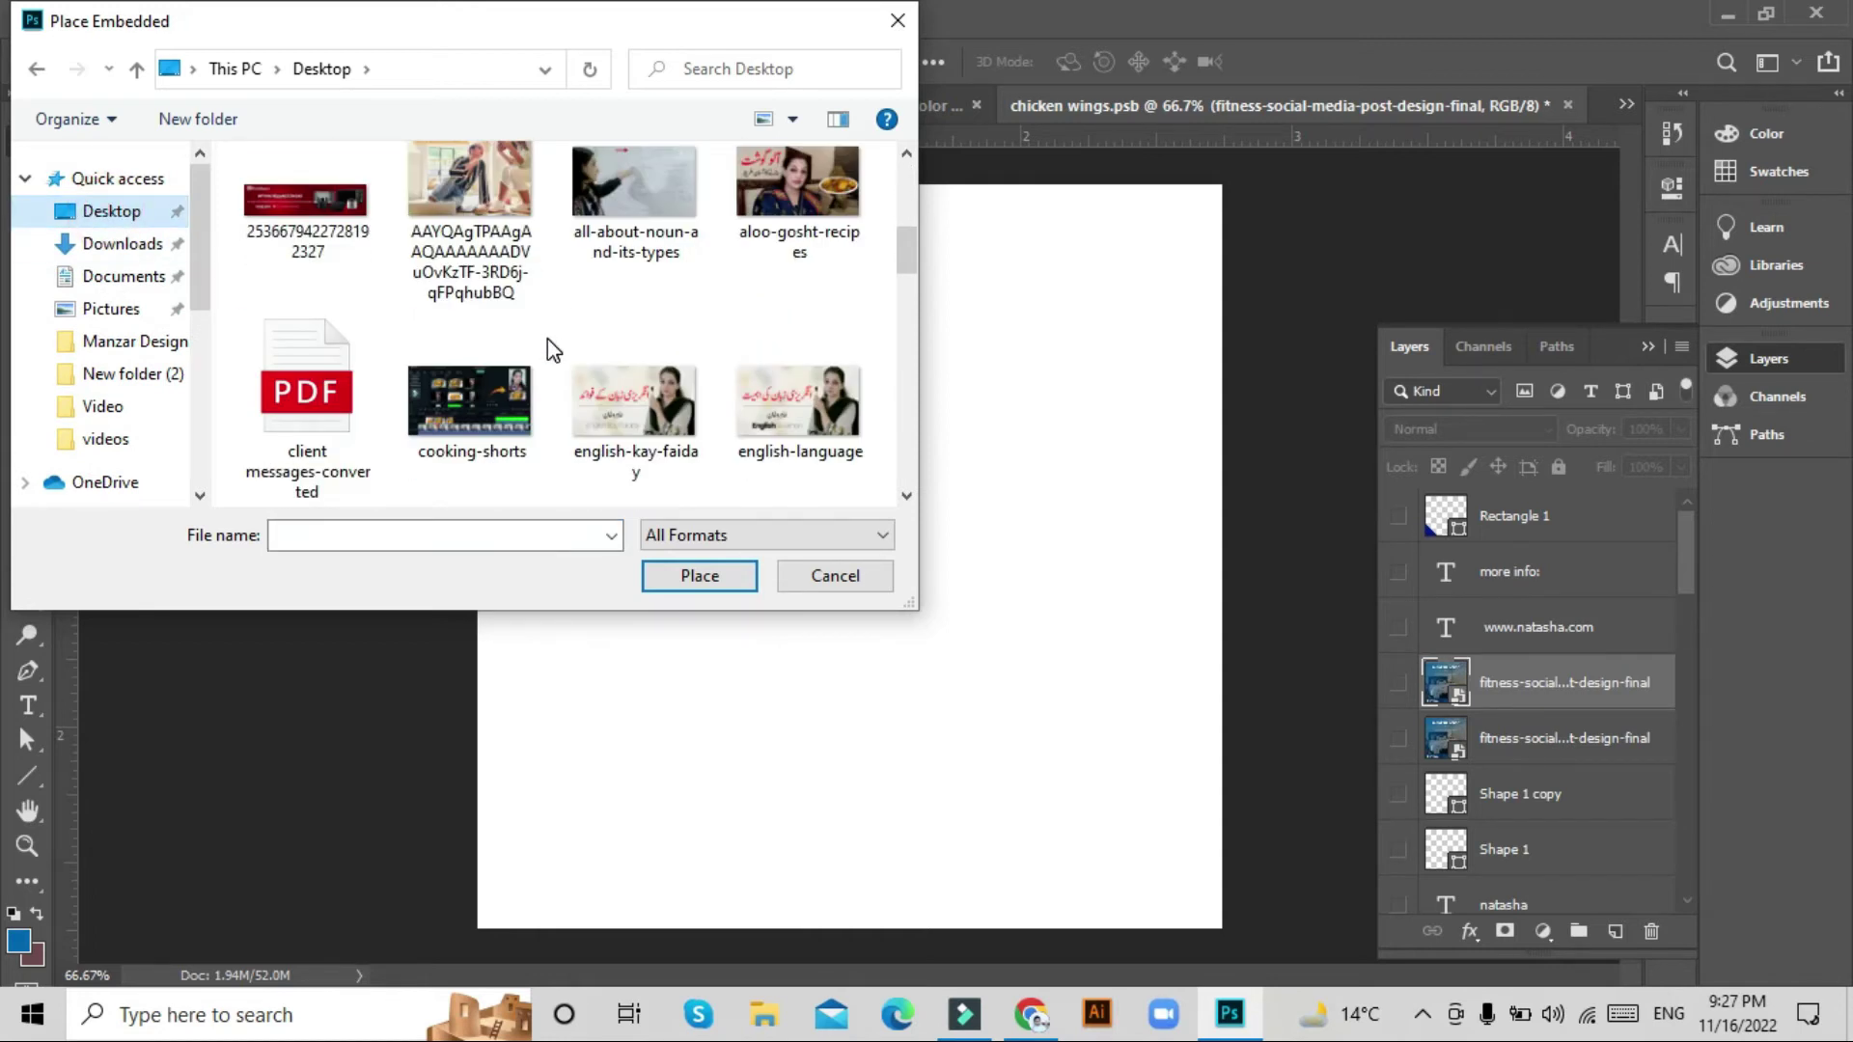
scroll(548, 343, "down", 2)
left_click(461, 197)
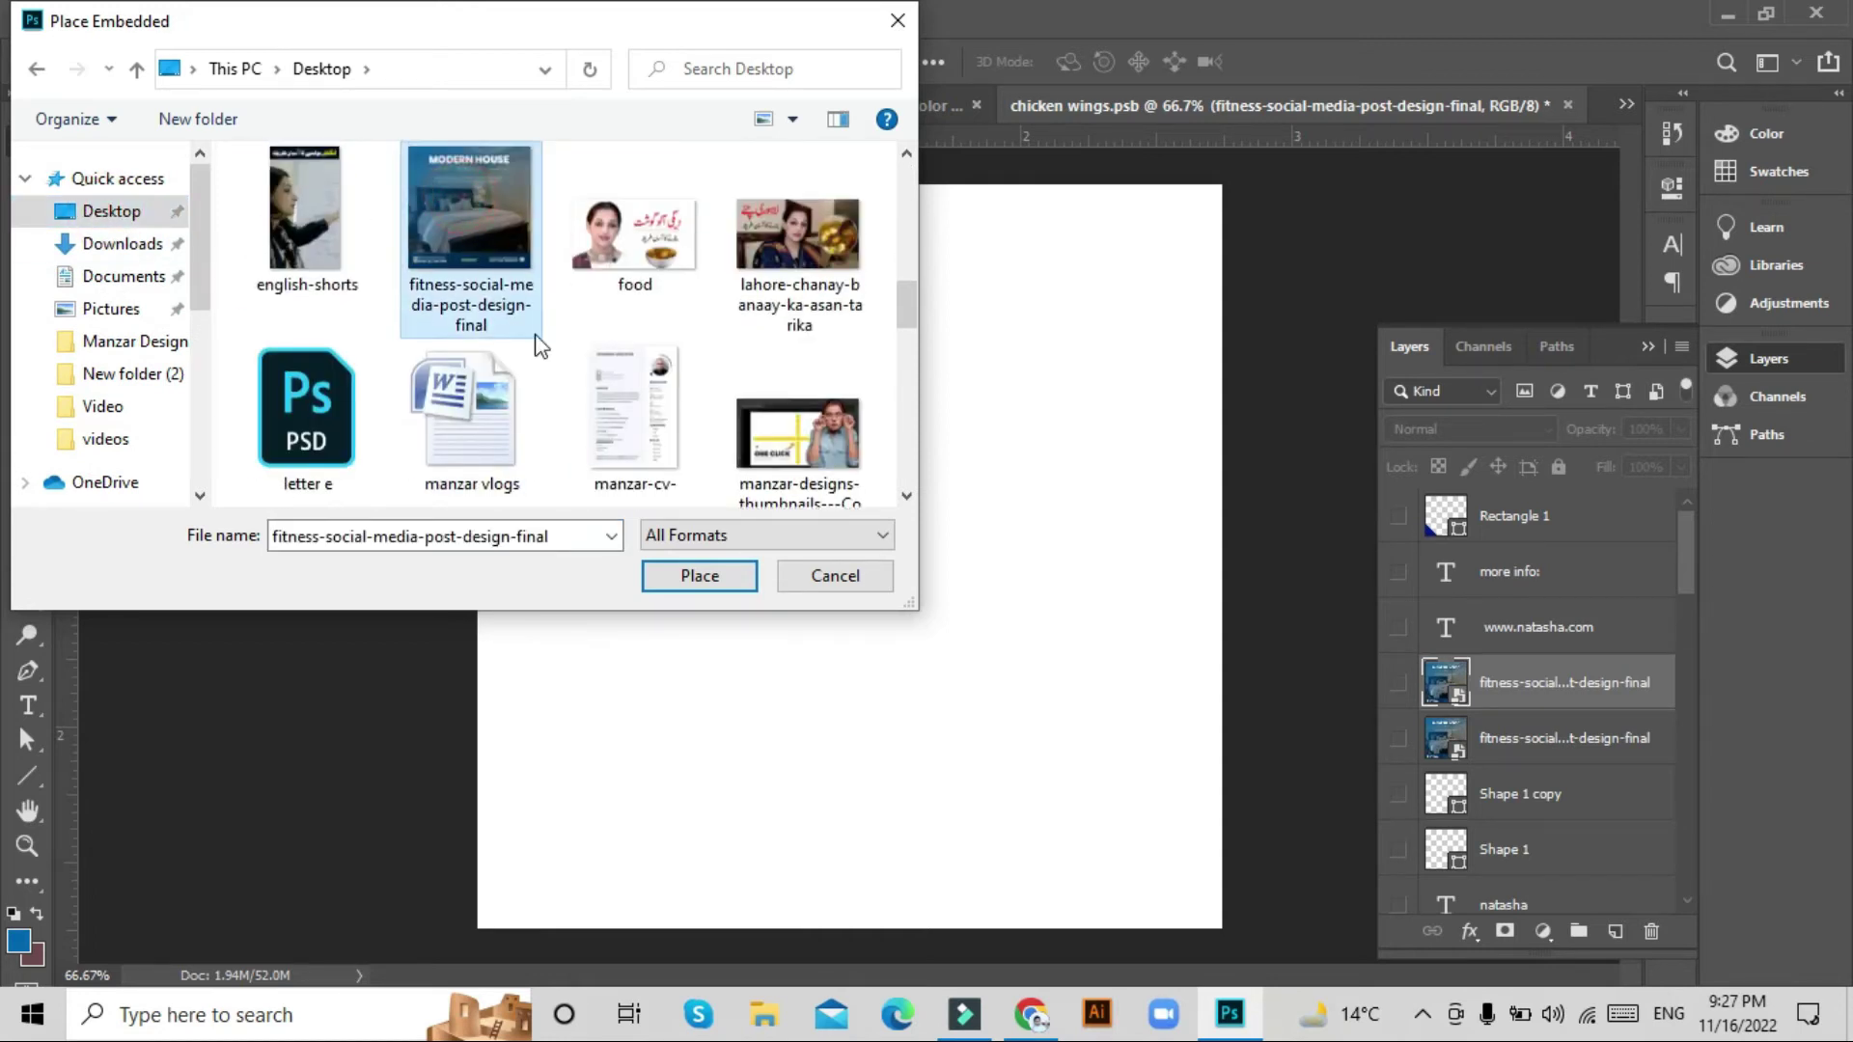
left_click(684, 584)
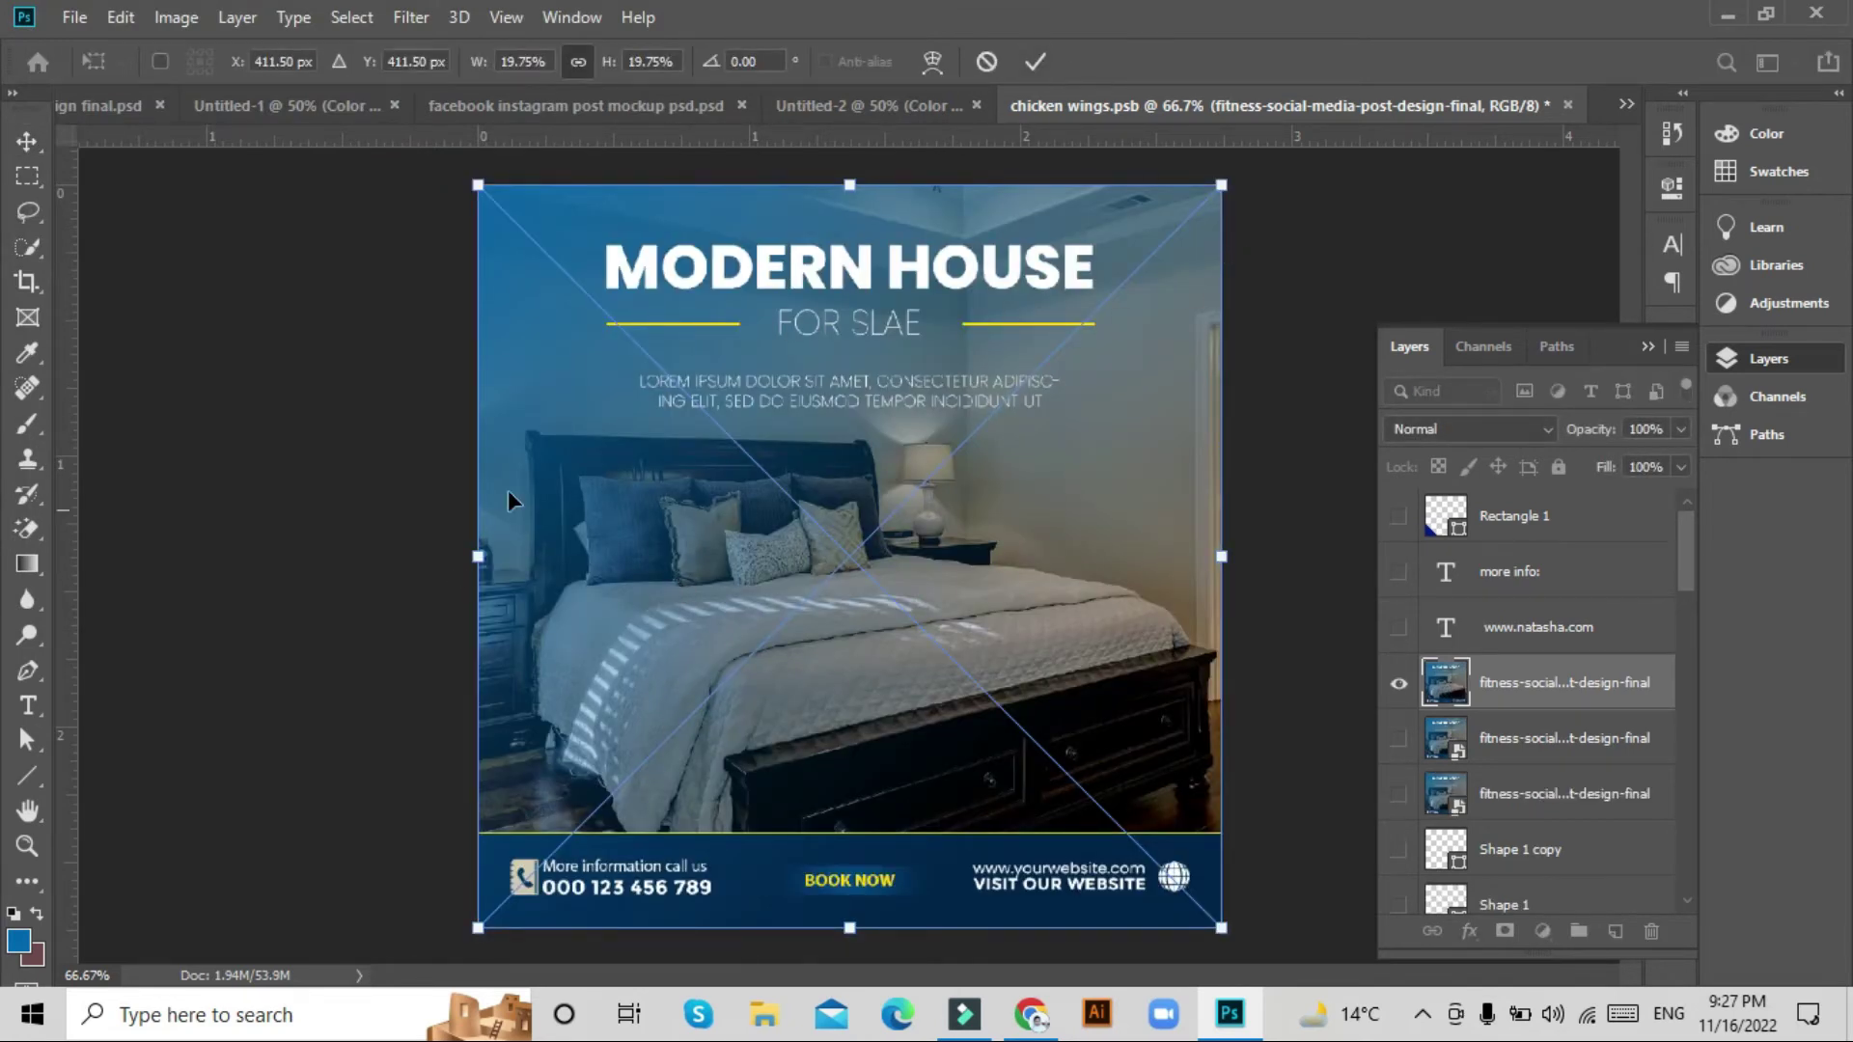
Commit the placed Modern House image, then save and close chicken wings.psb.
left_click(1033, 60)
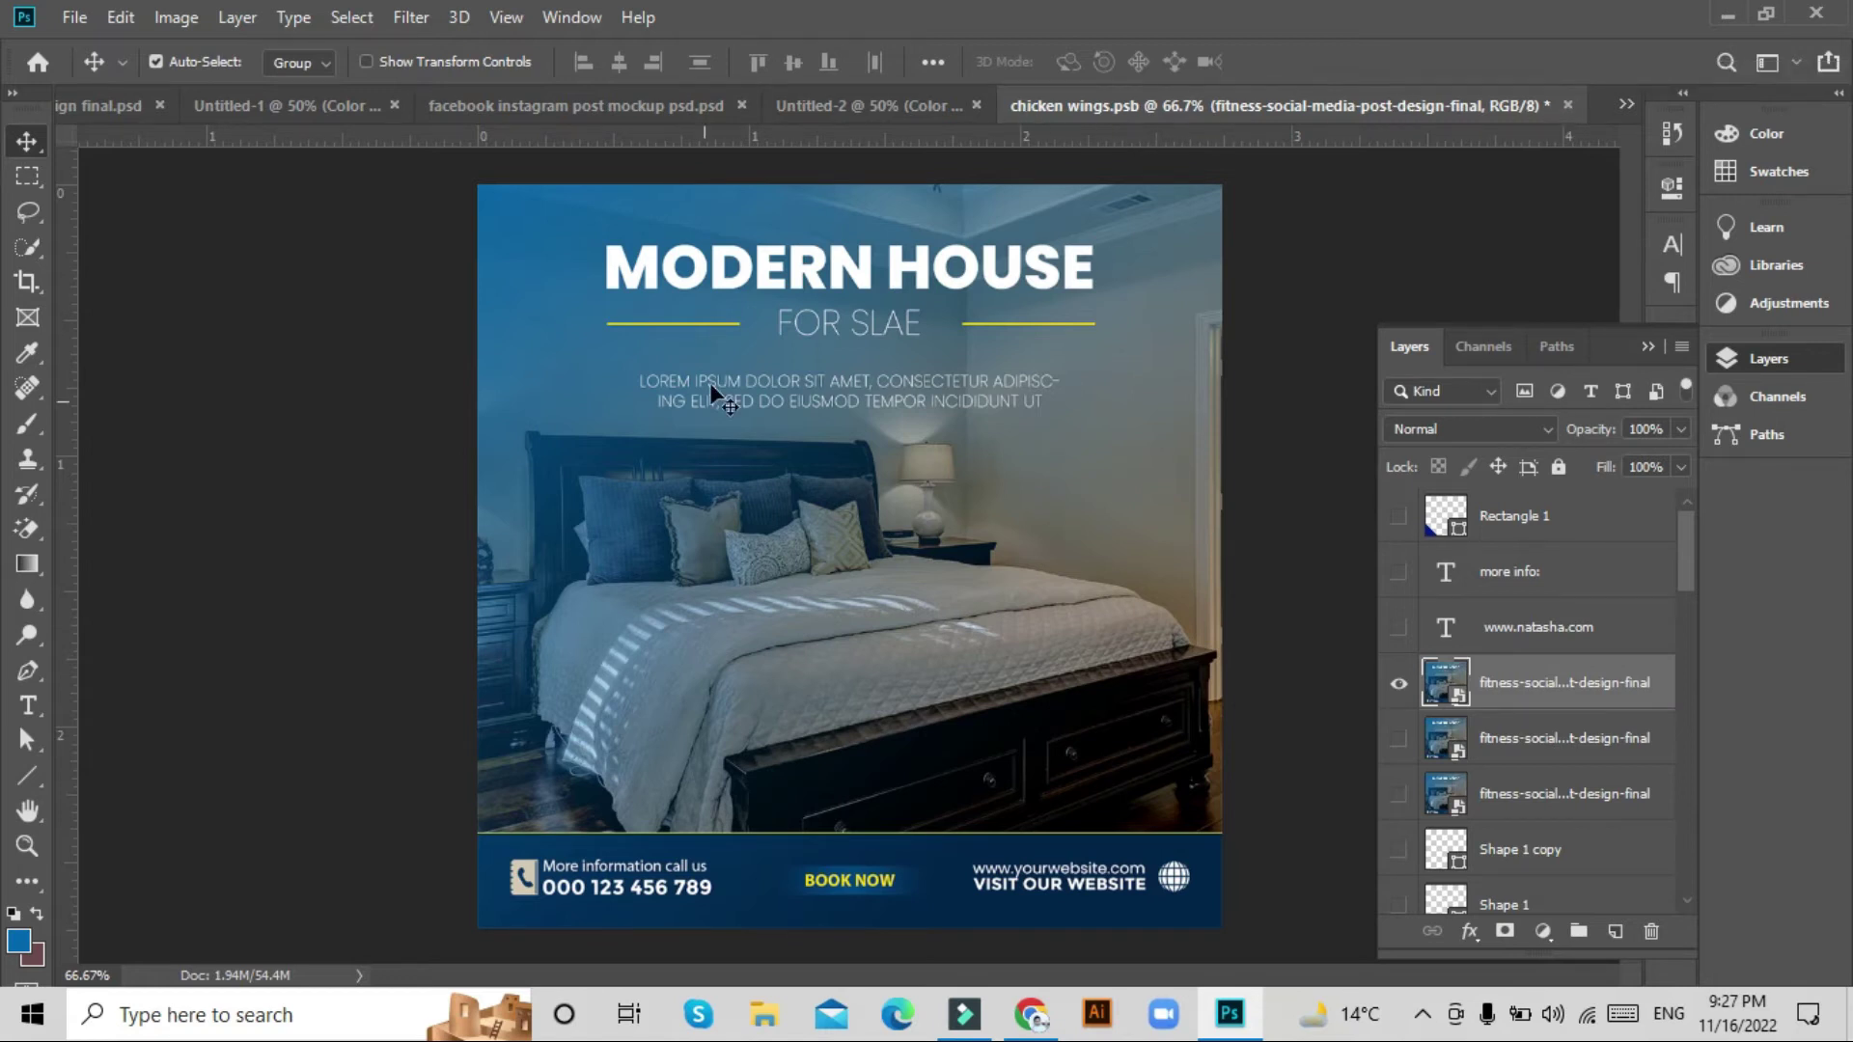
left_click(1567, 106)
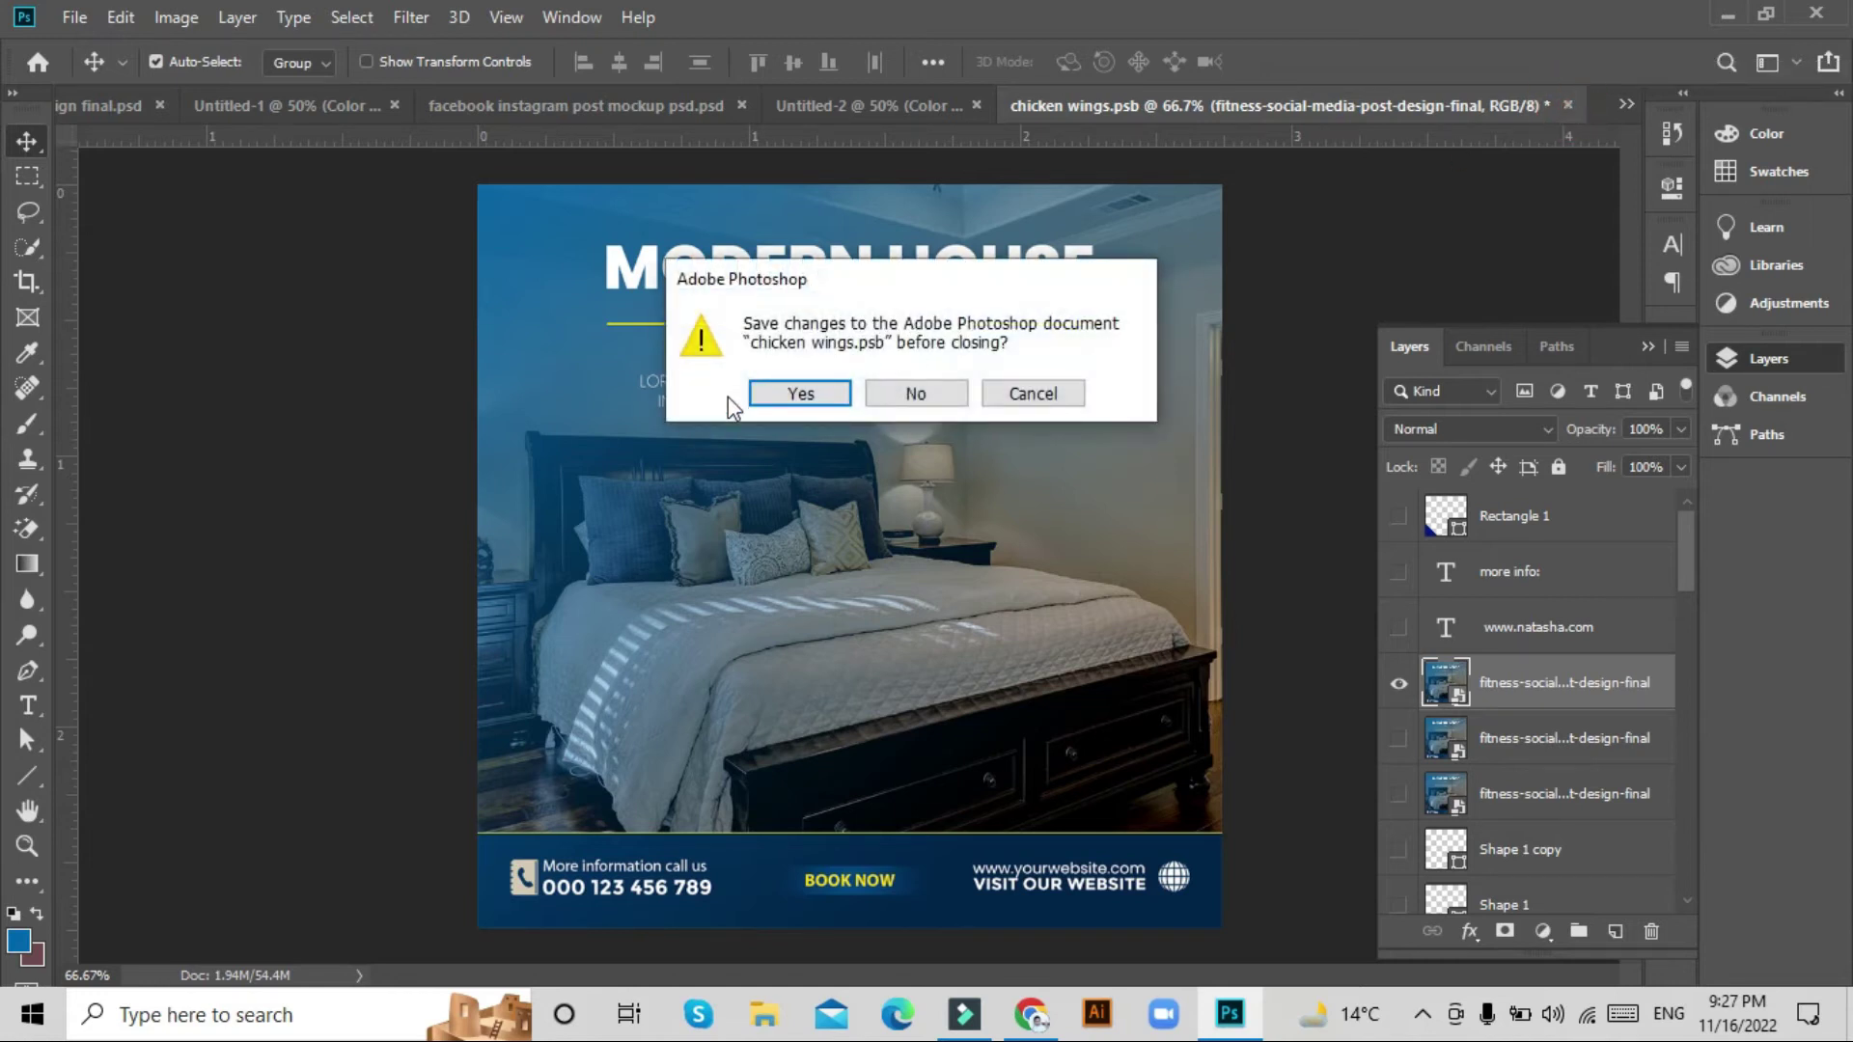
left_click(775, 395)
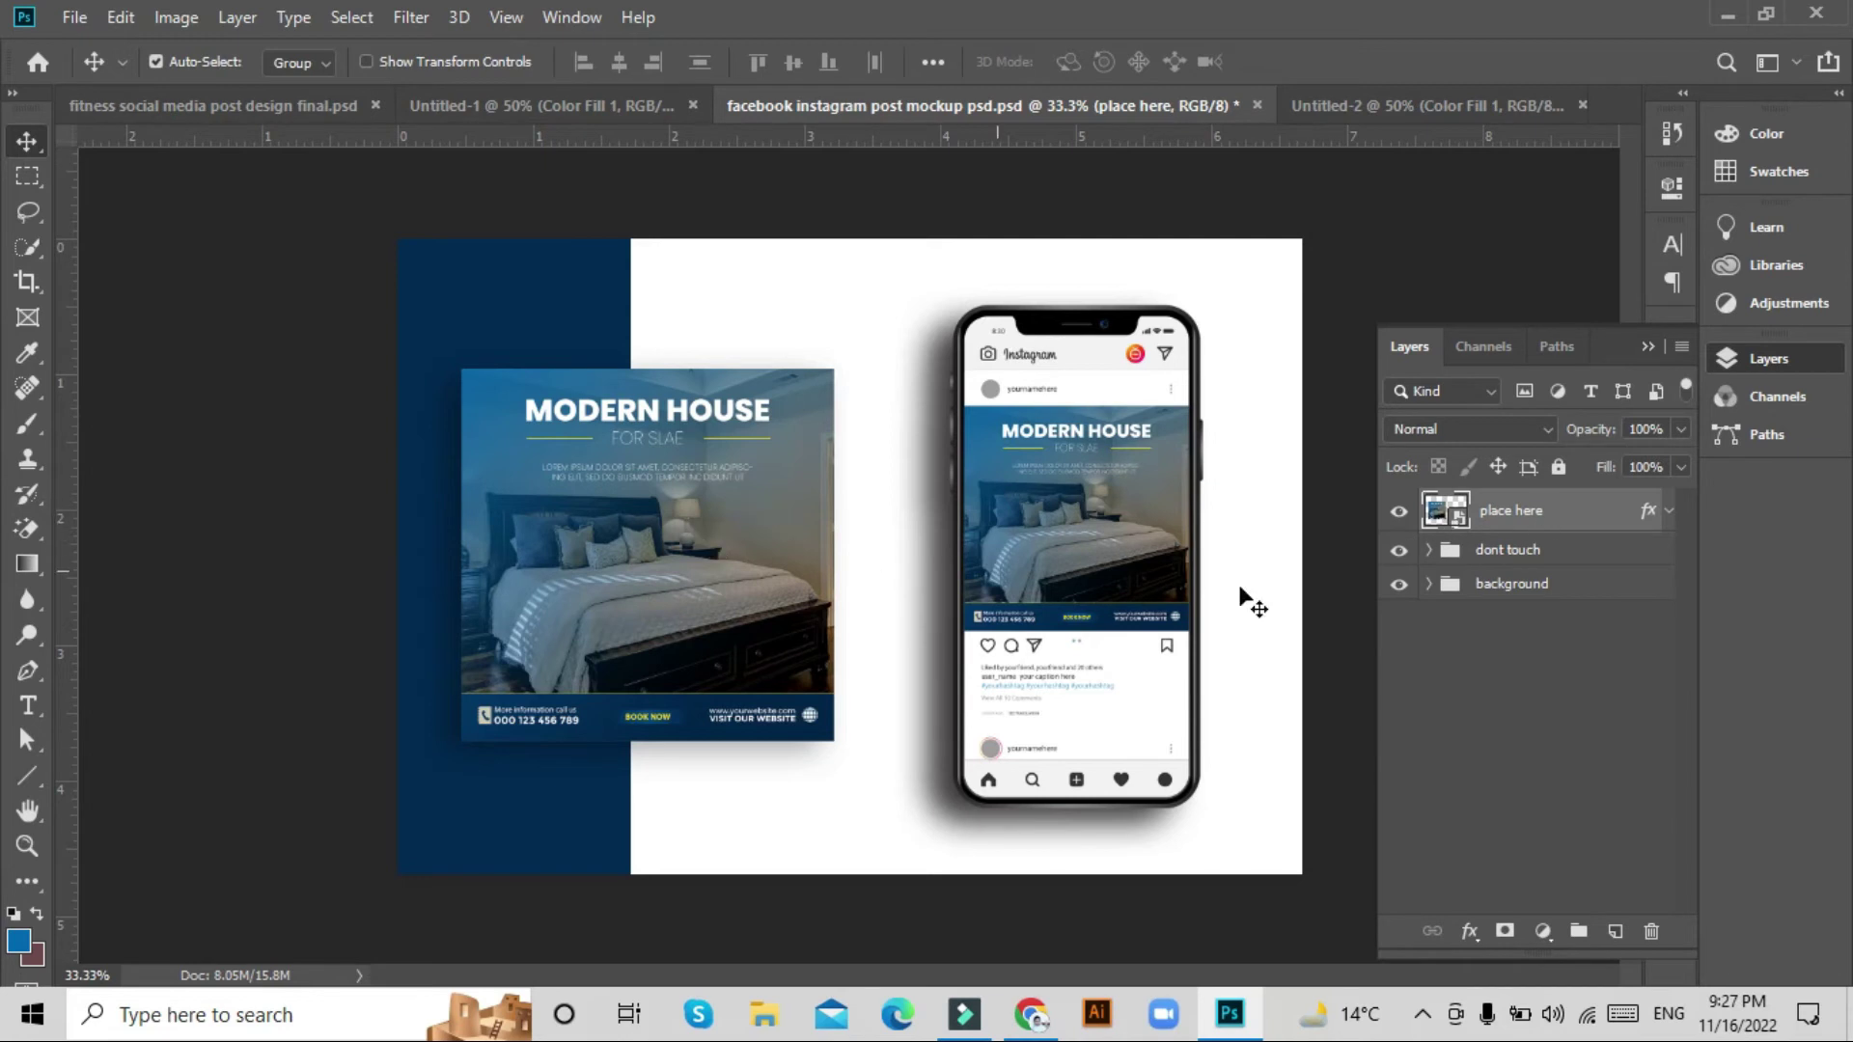
In the place here smart object, hide the Modern House layer, show the 800K design, and save.
double_click(1448, 515)
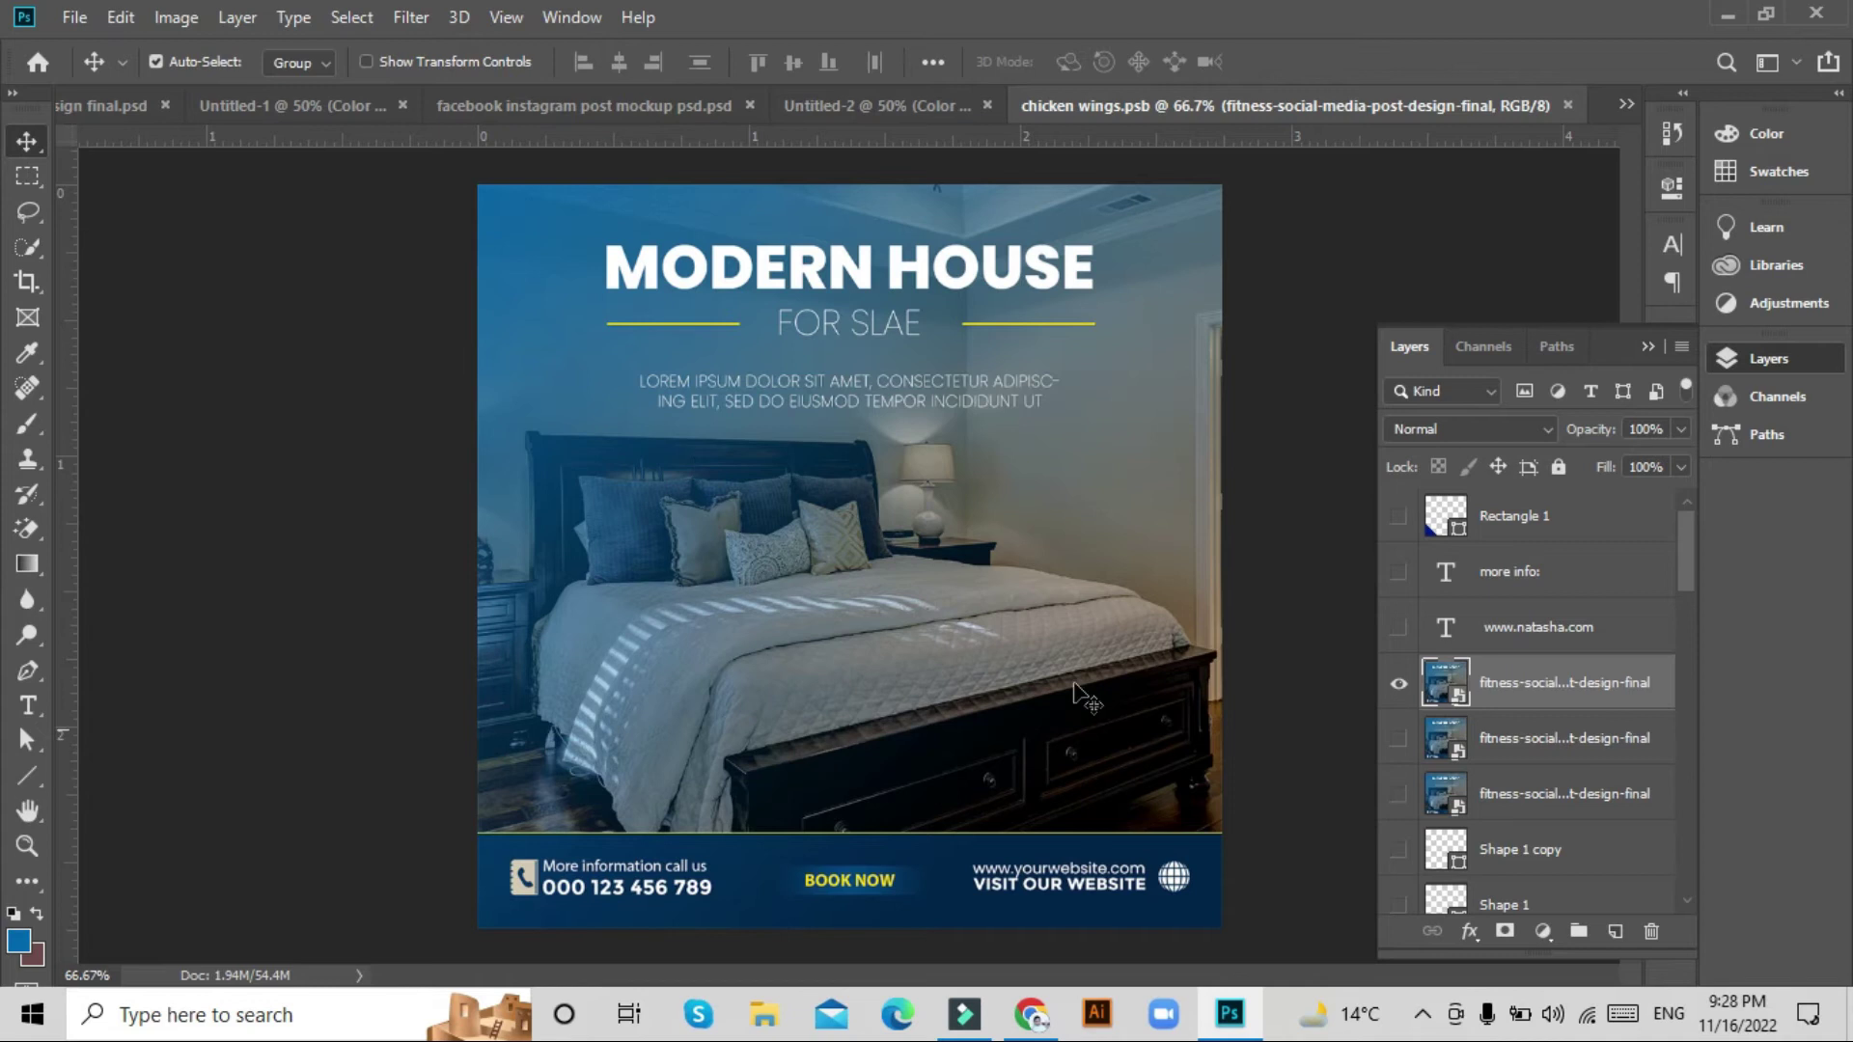
left_click(1397, 691)
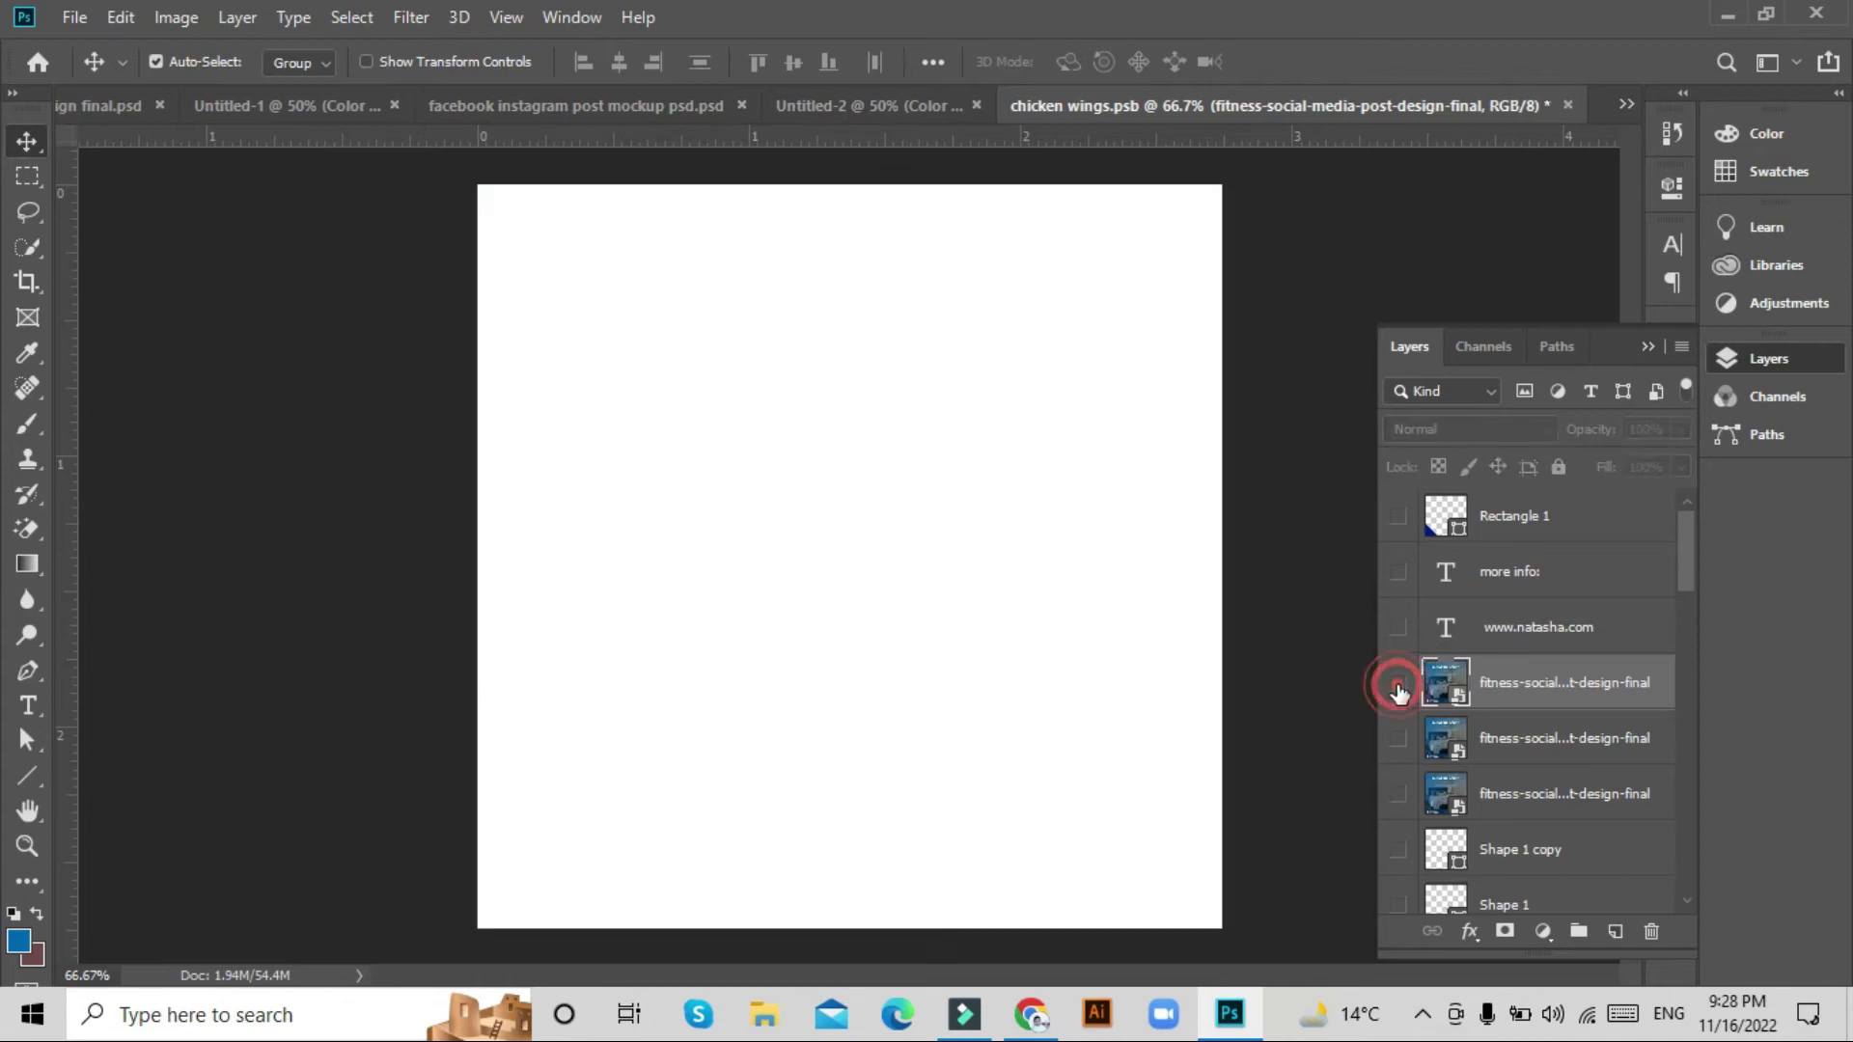
scroll(1512, 735, "down", 3)
scroll(1512, 735, "down", 5)
scroll(1511, 734, "down", 2)
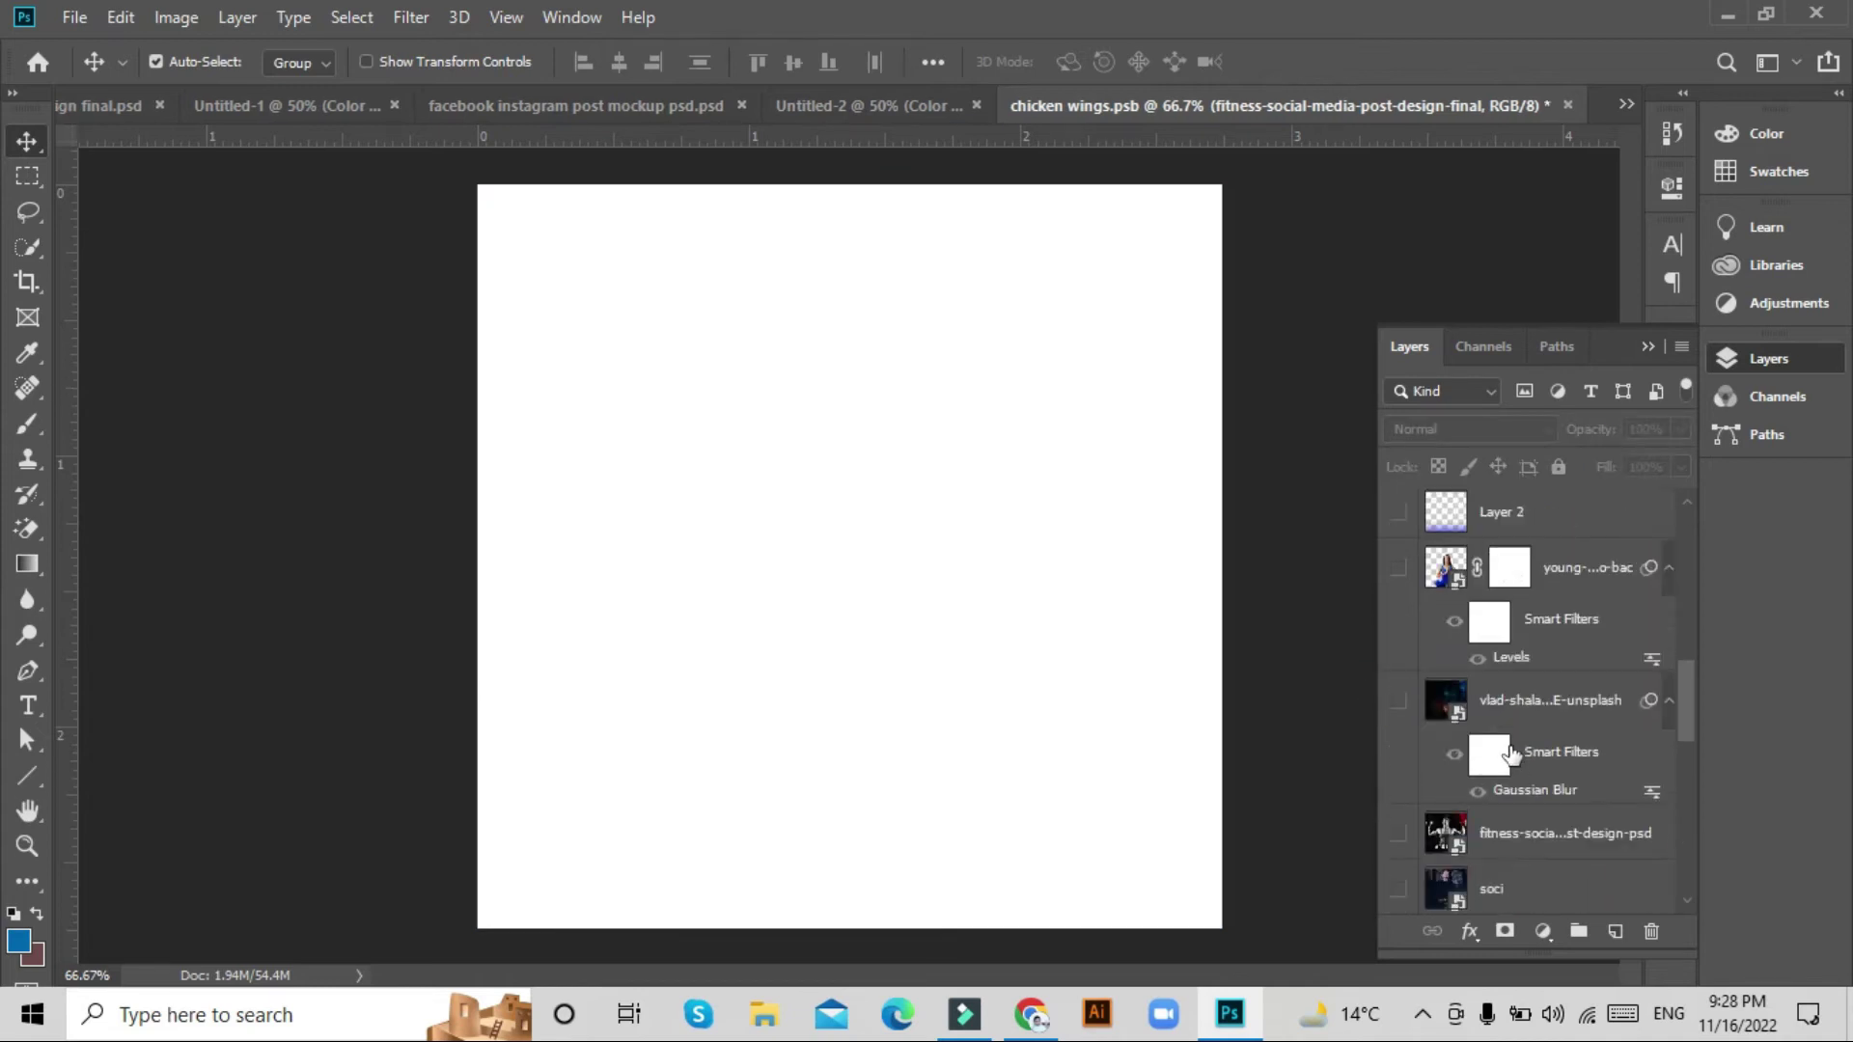
scroll(1513, 724, "down", 3)
scroll(1514, 712, "down", 3)
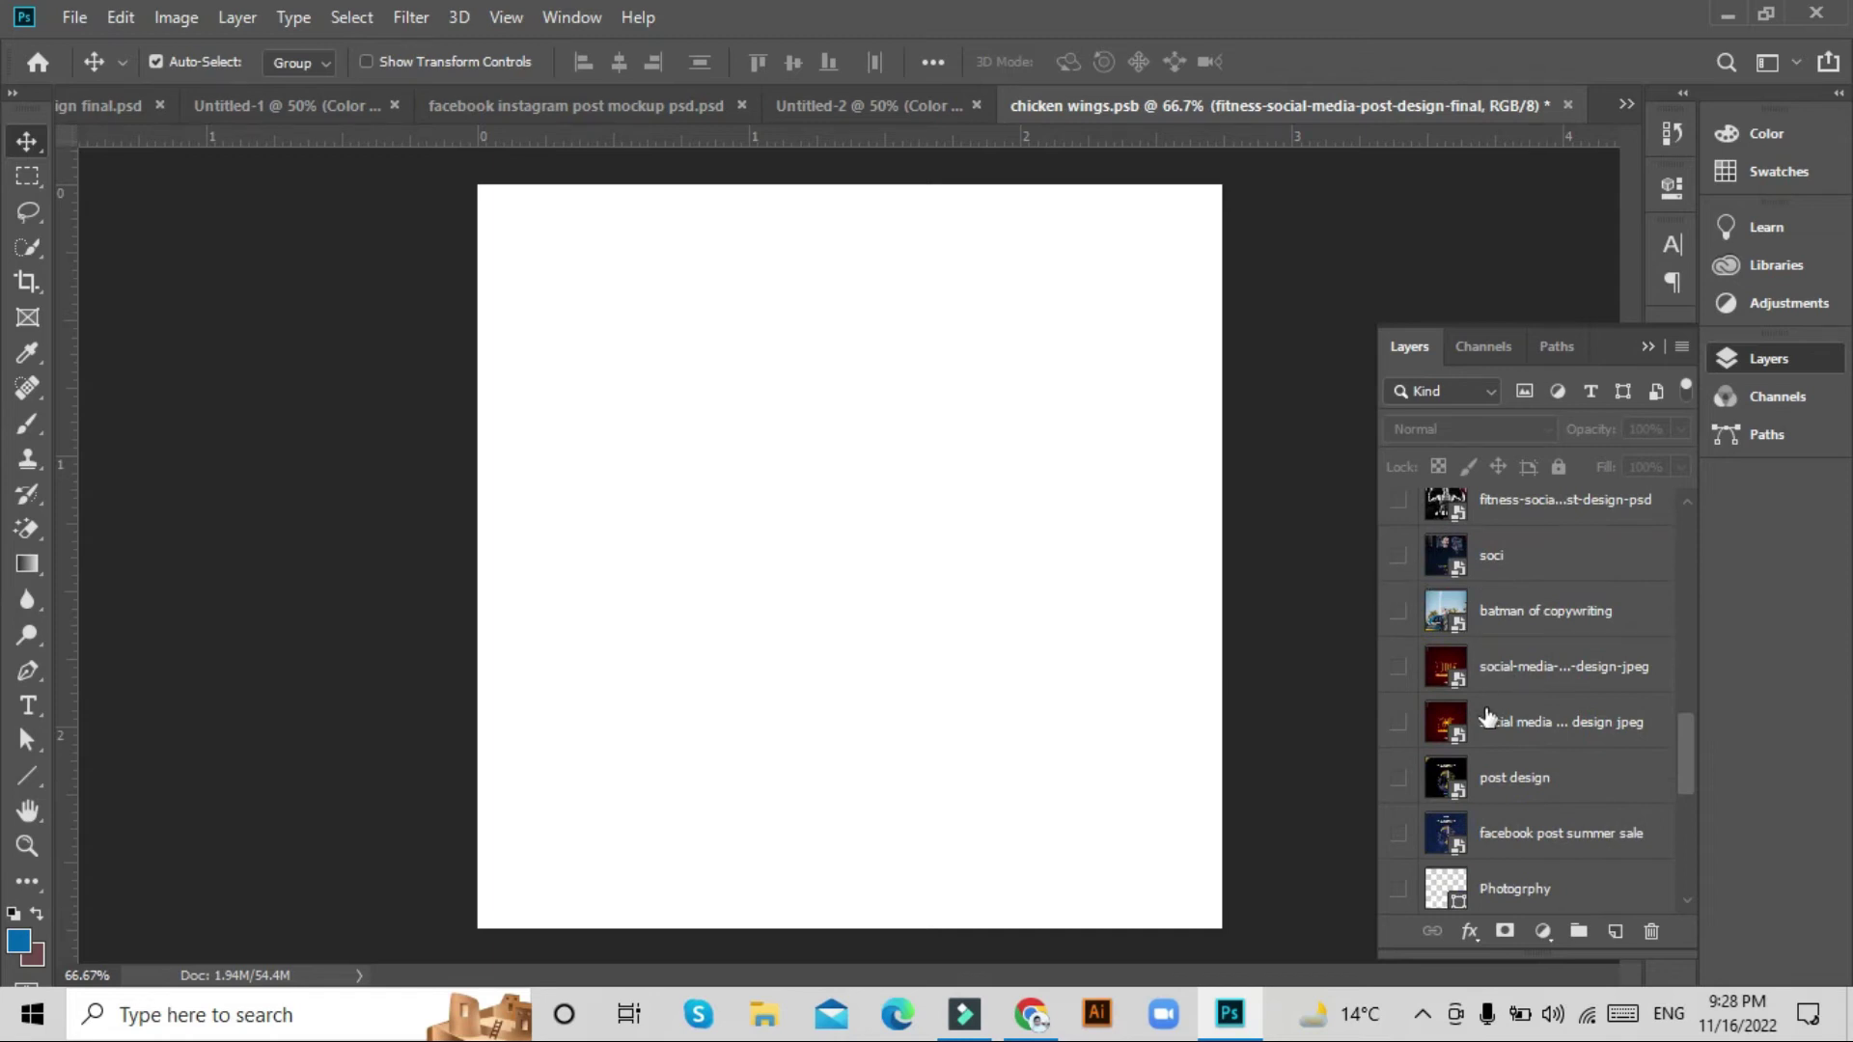
scroll(1489, 718, "down", 3)
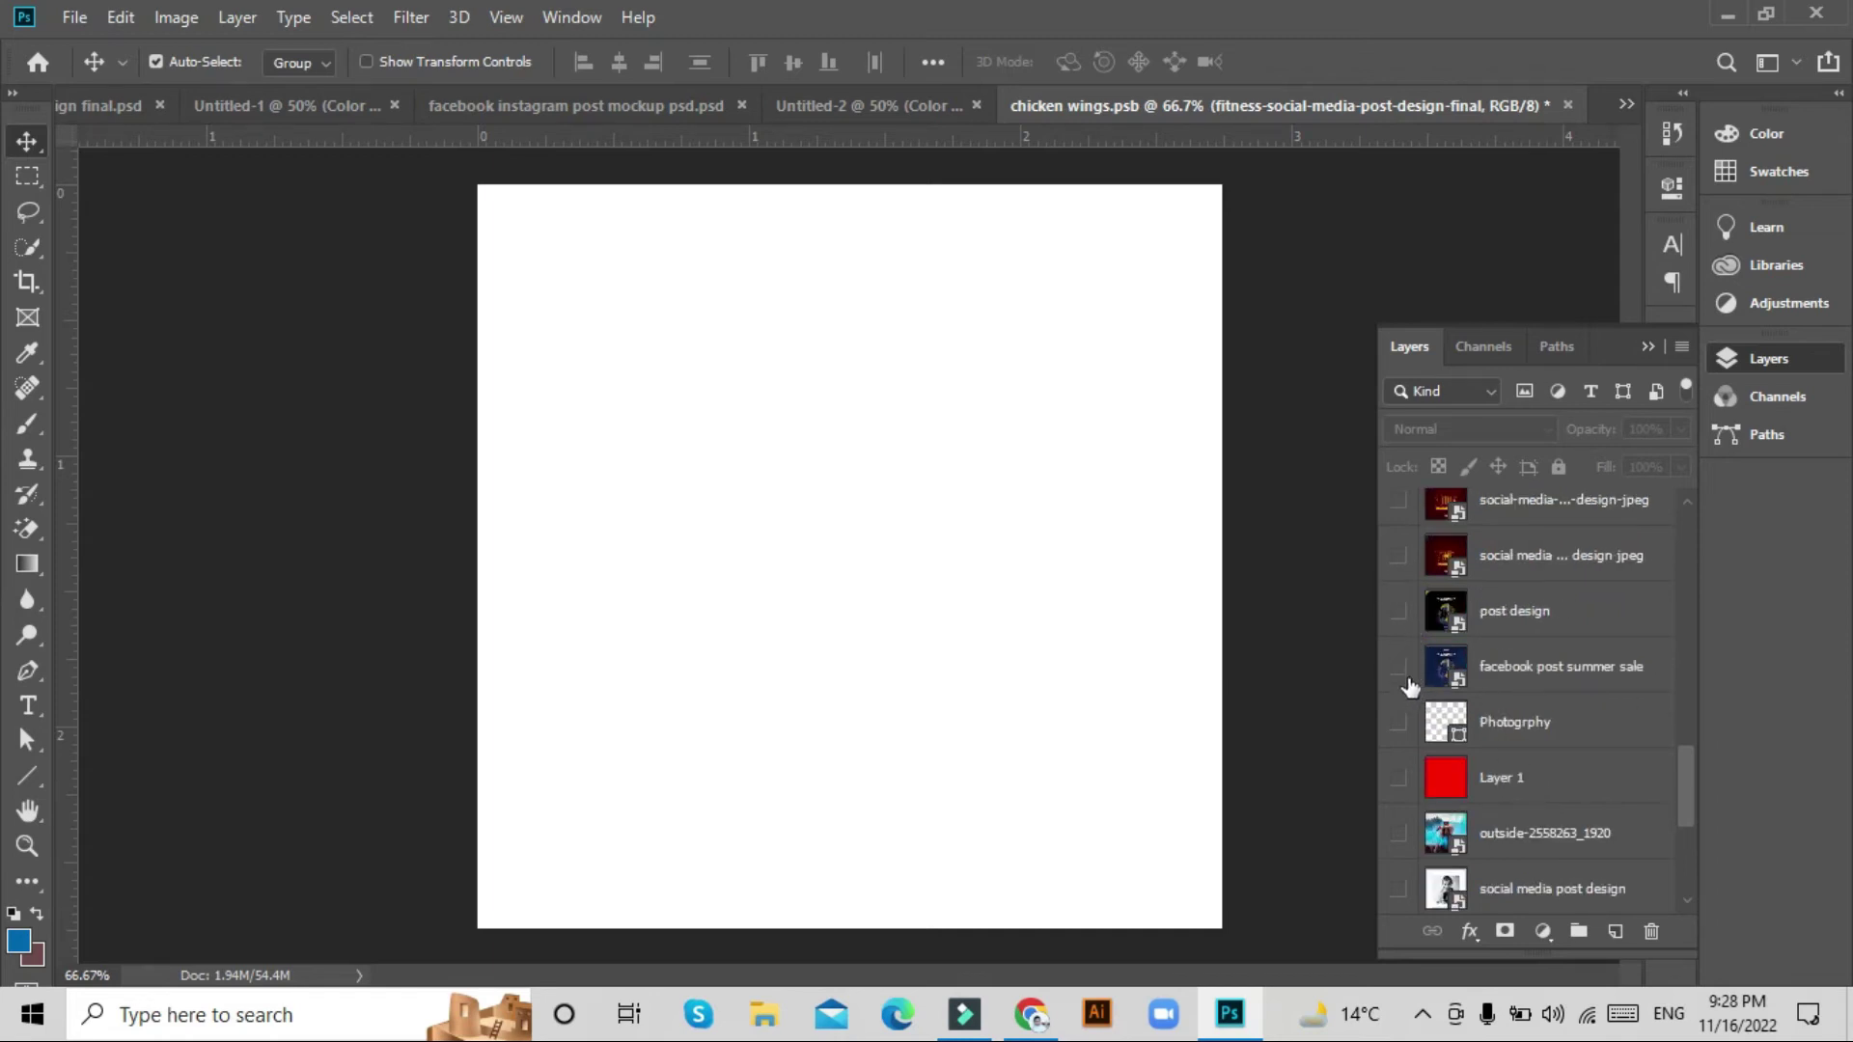
left_click(1398, 502)
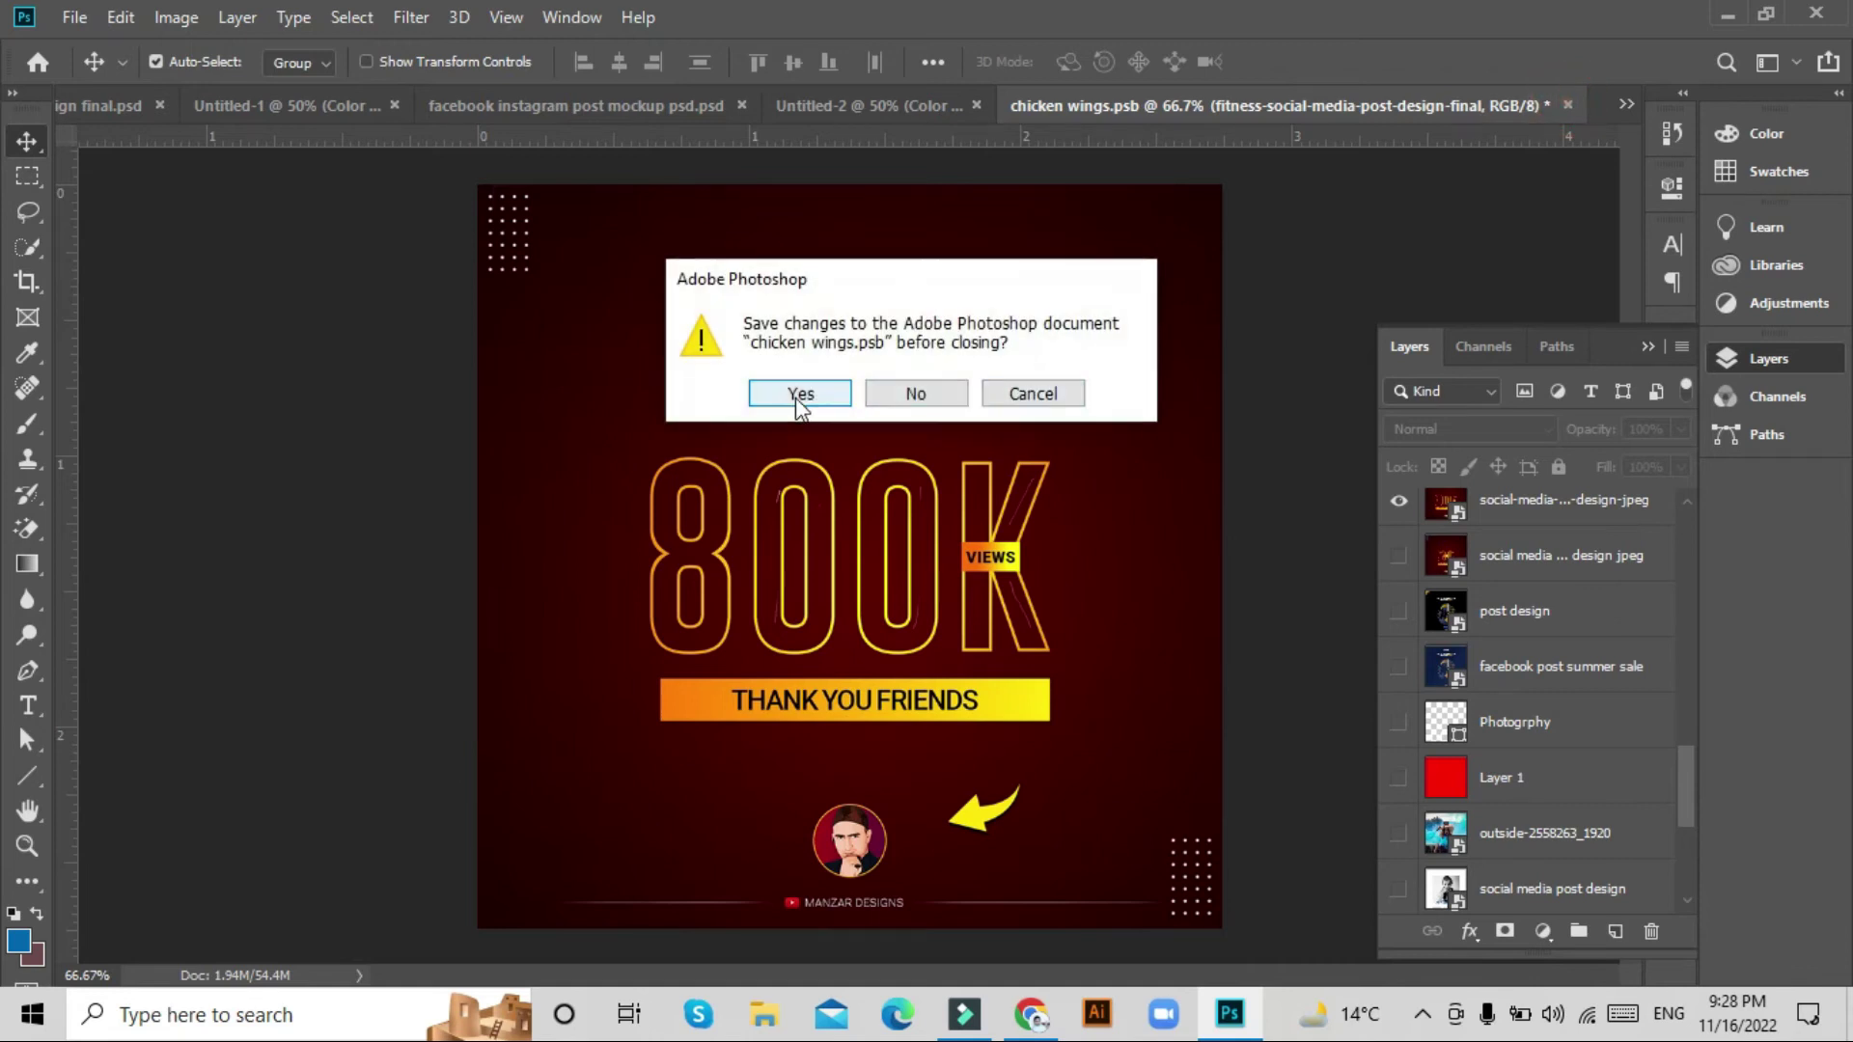
left_click(801, 394)
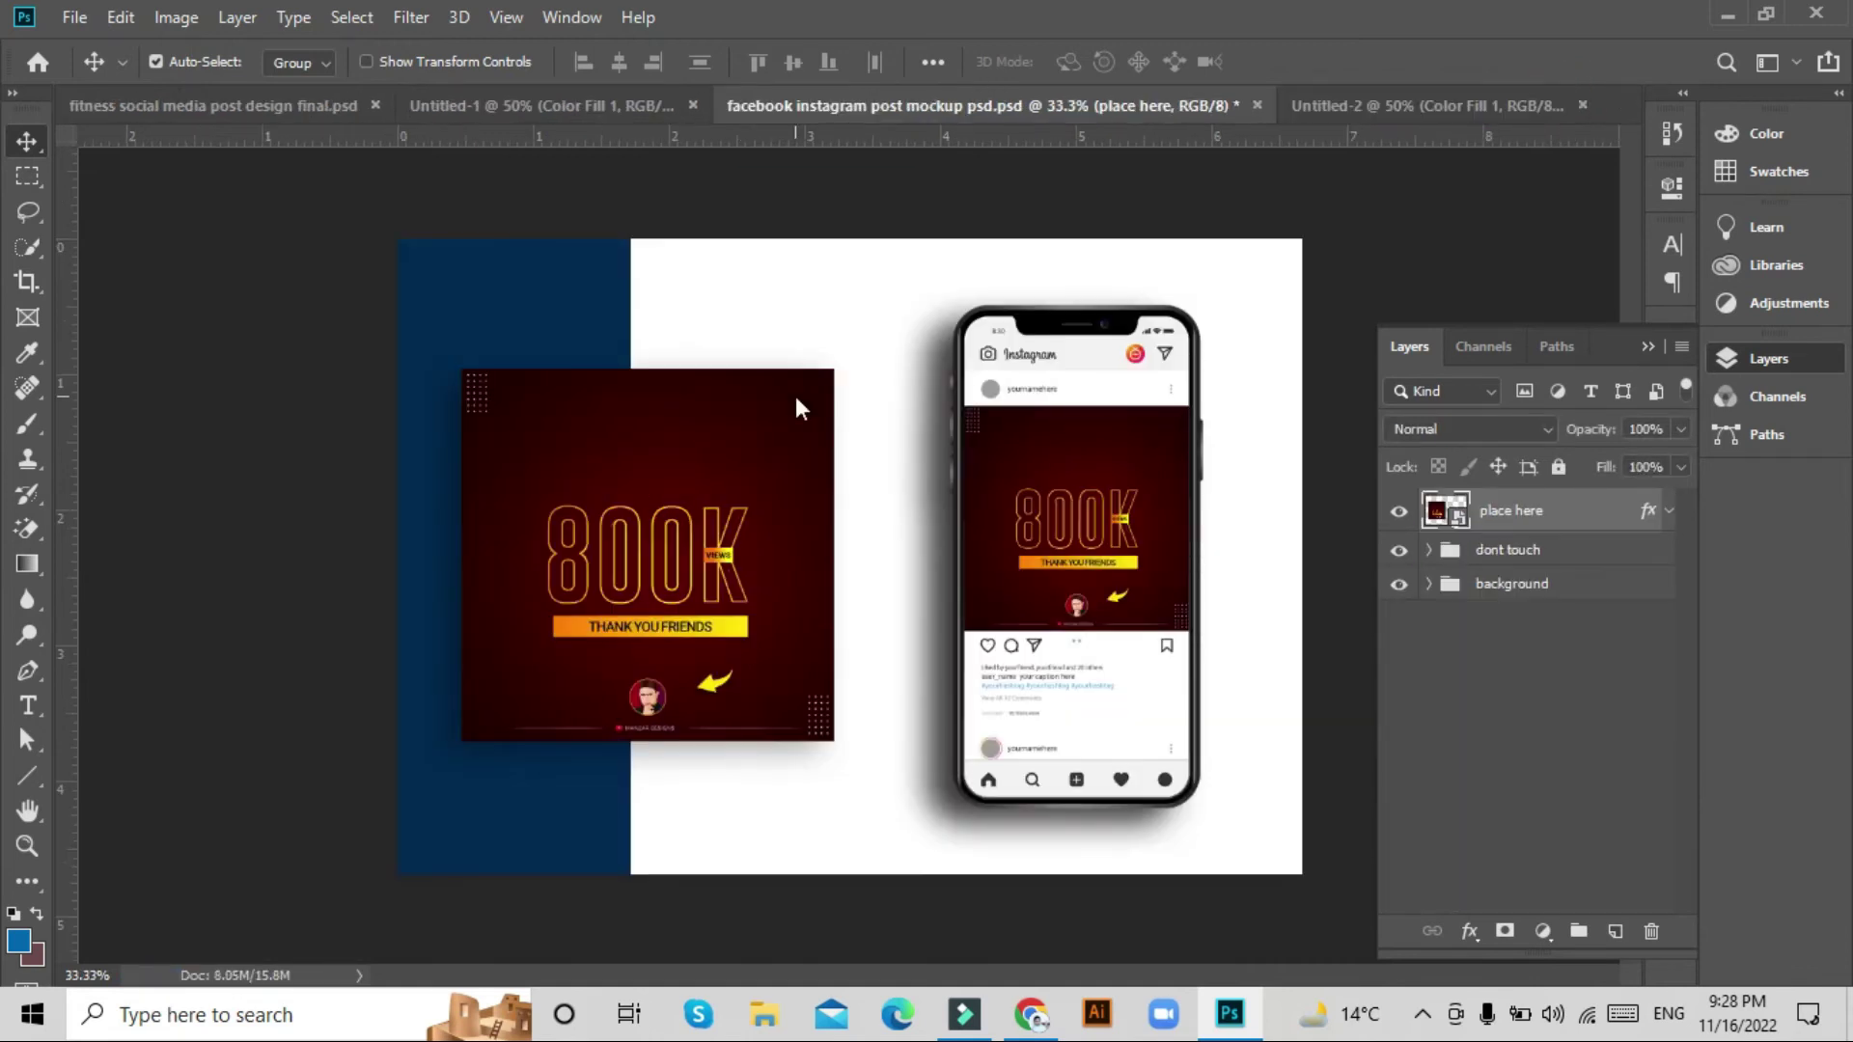
Expand background and edit Rectangle 1's colour, trying several reds and a light grey.
left_click(1429, 585)
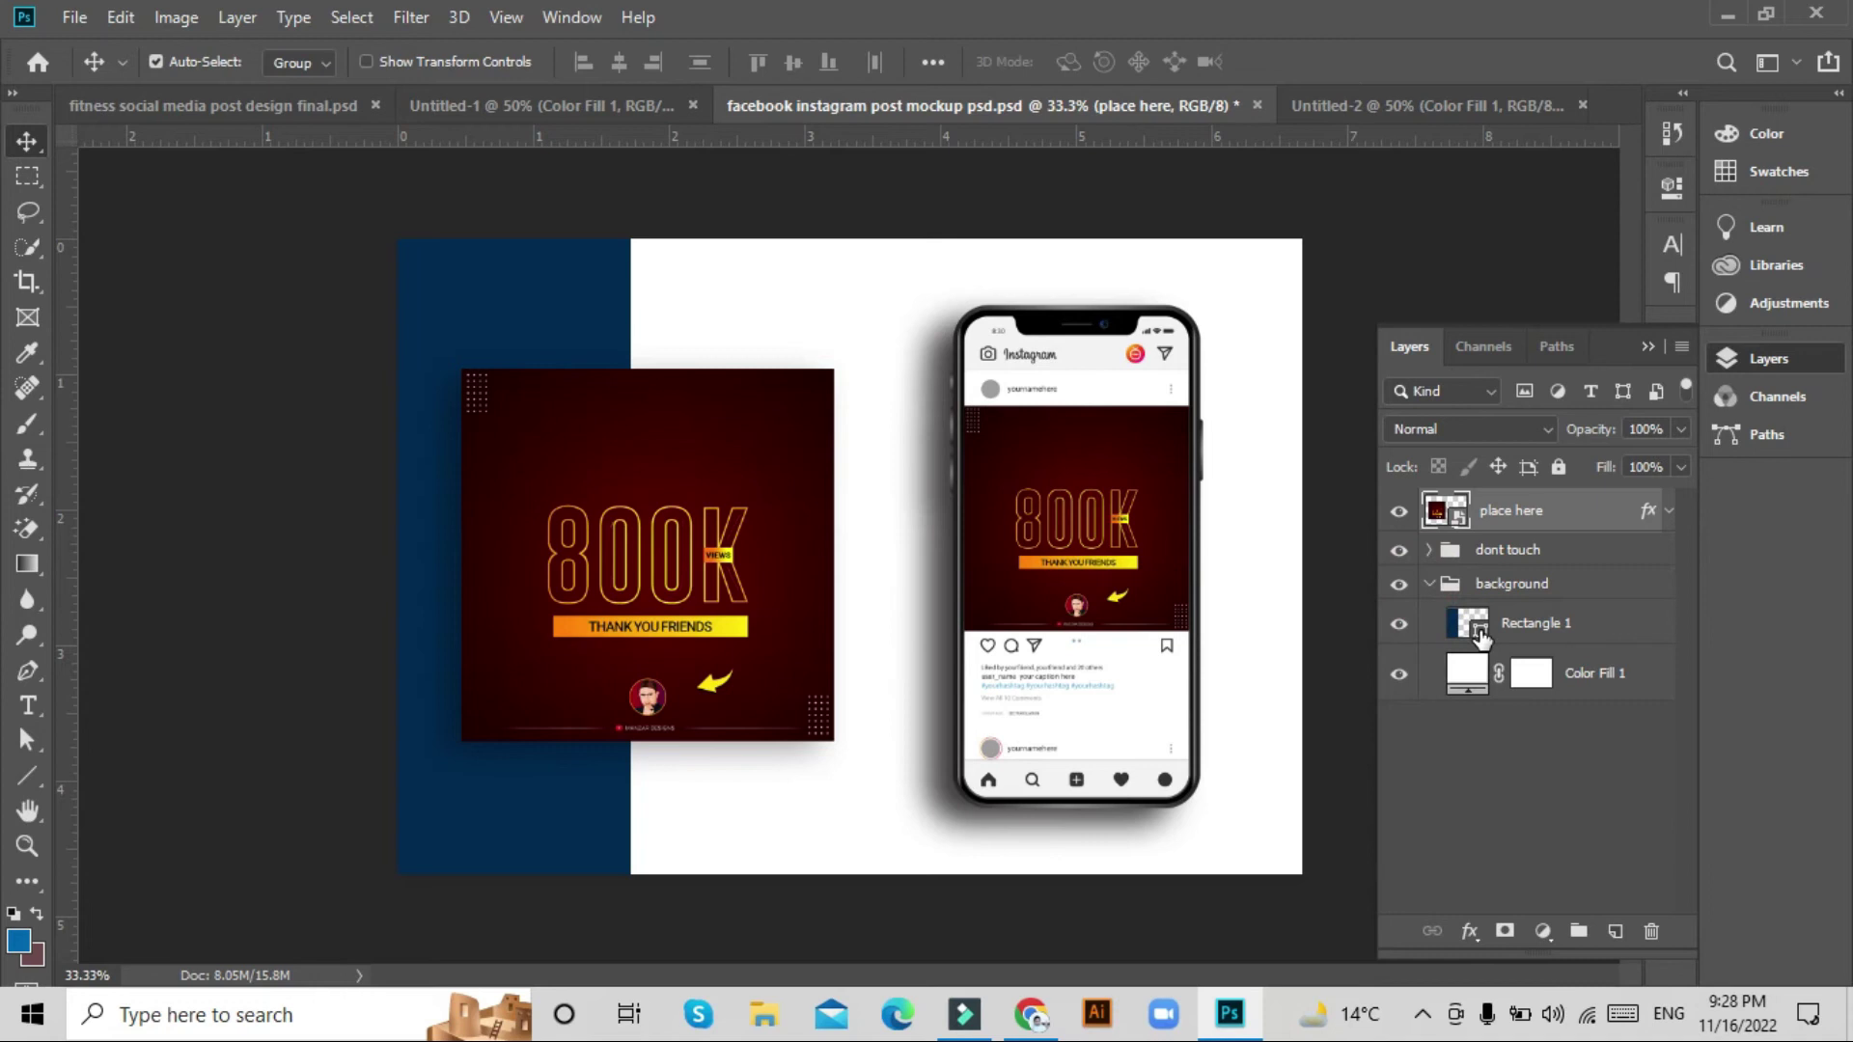
double_click(1478, 623)
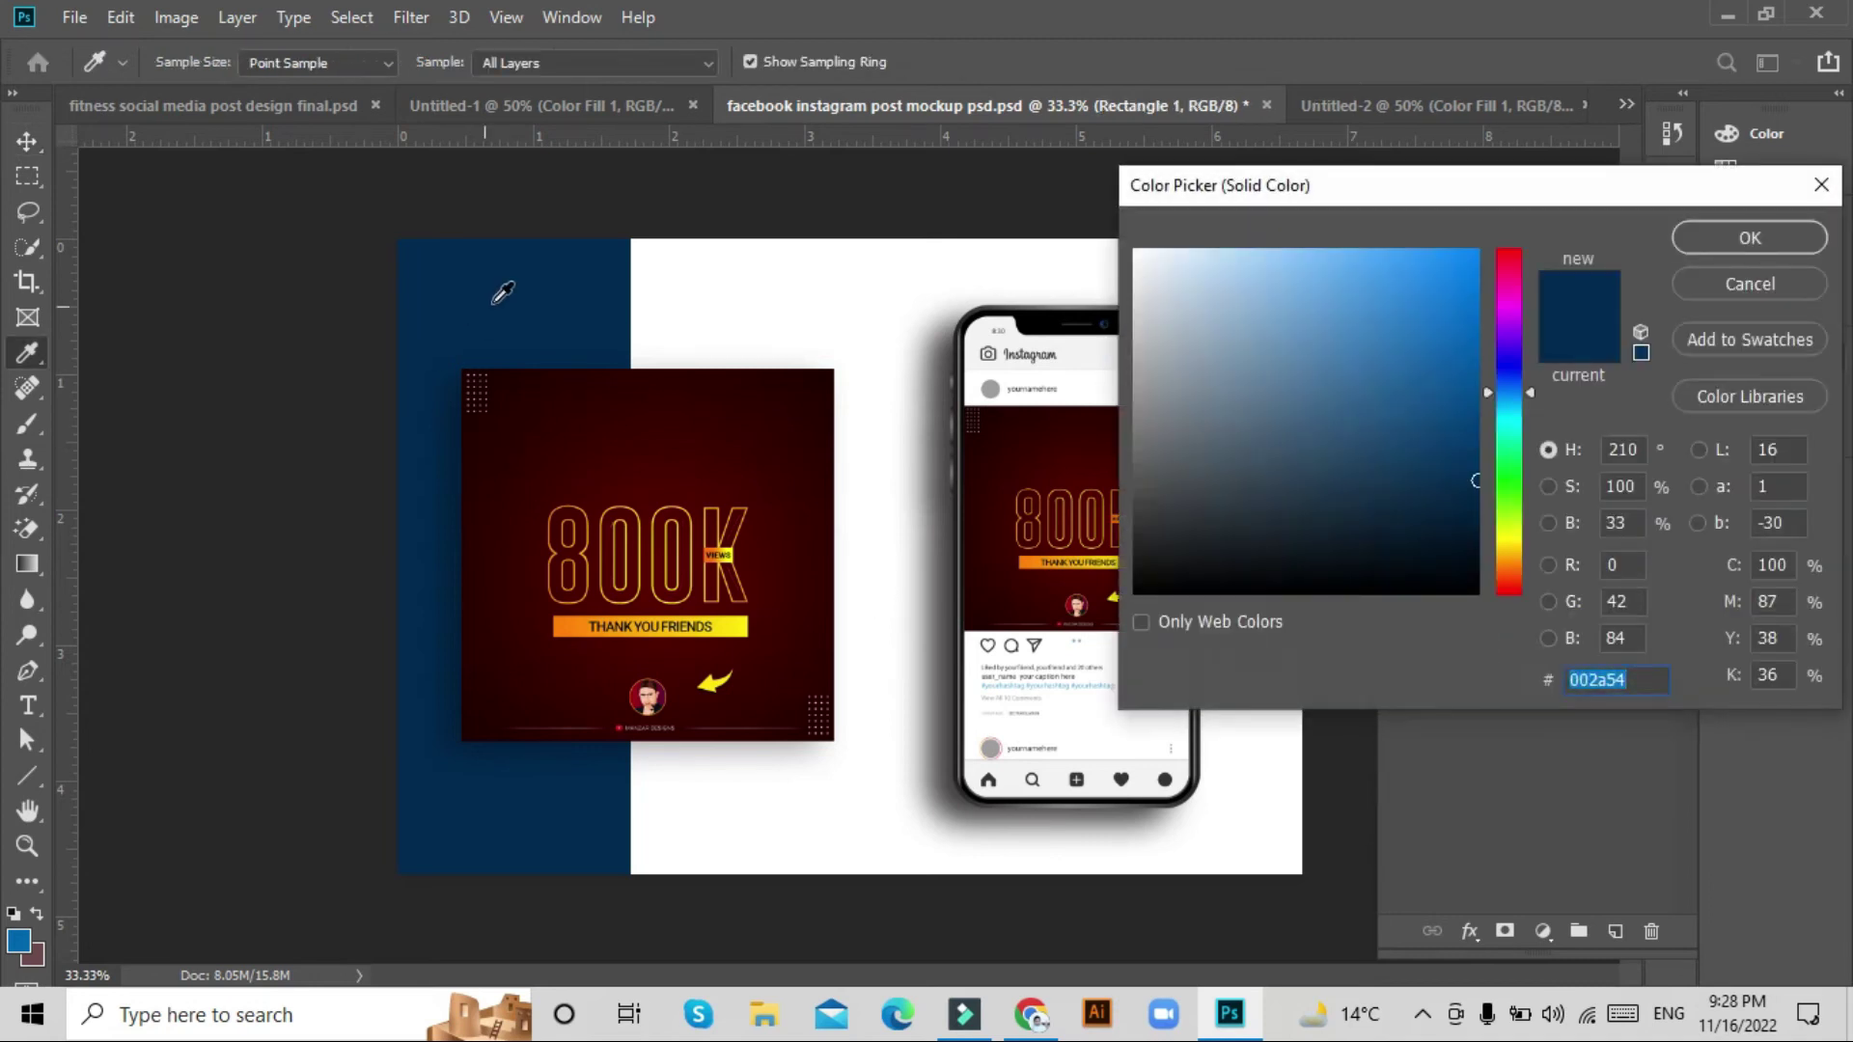
left_click(513, 387)
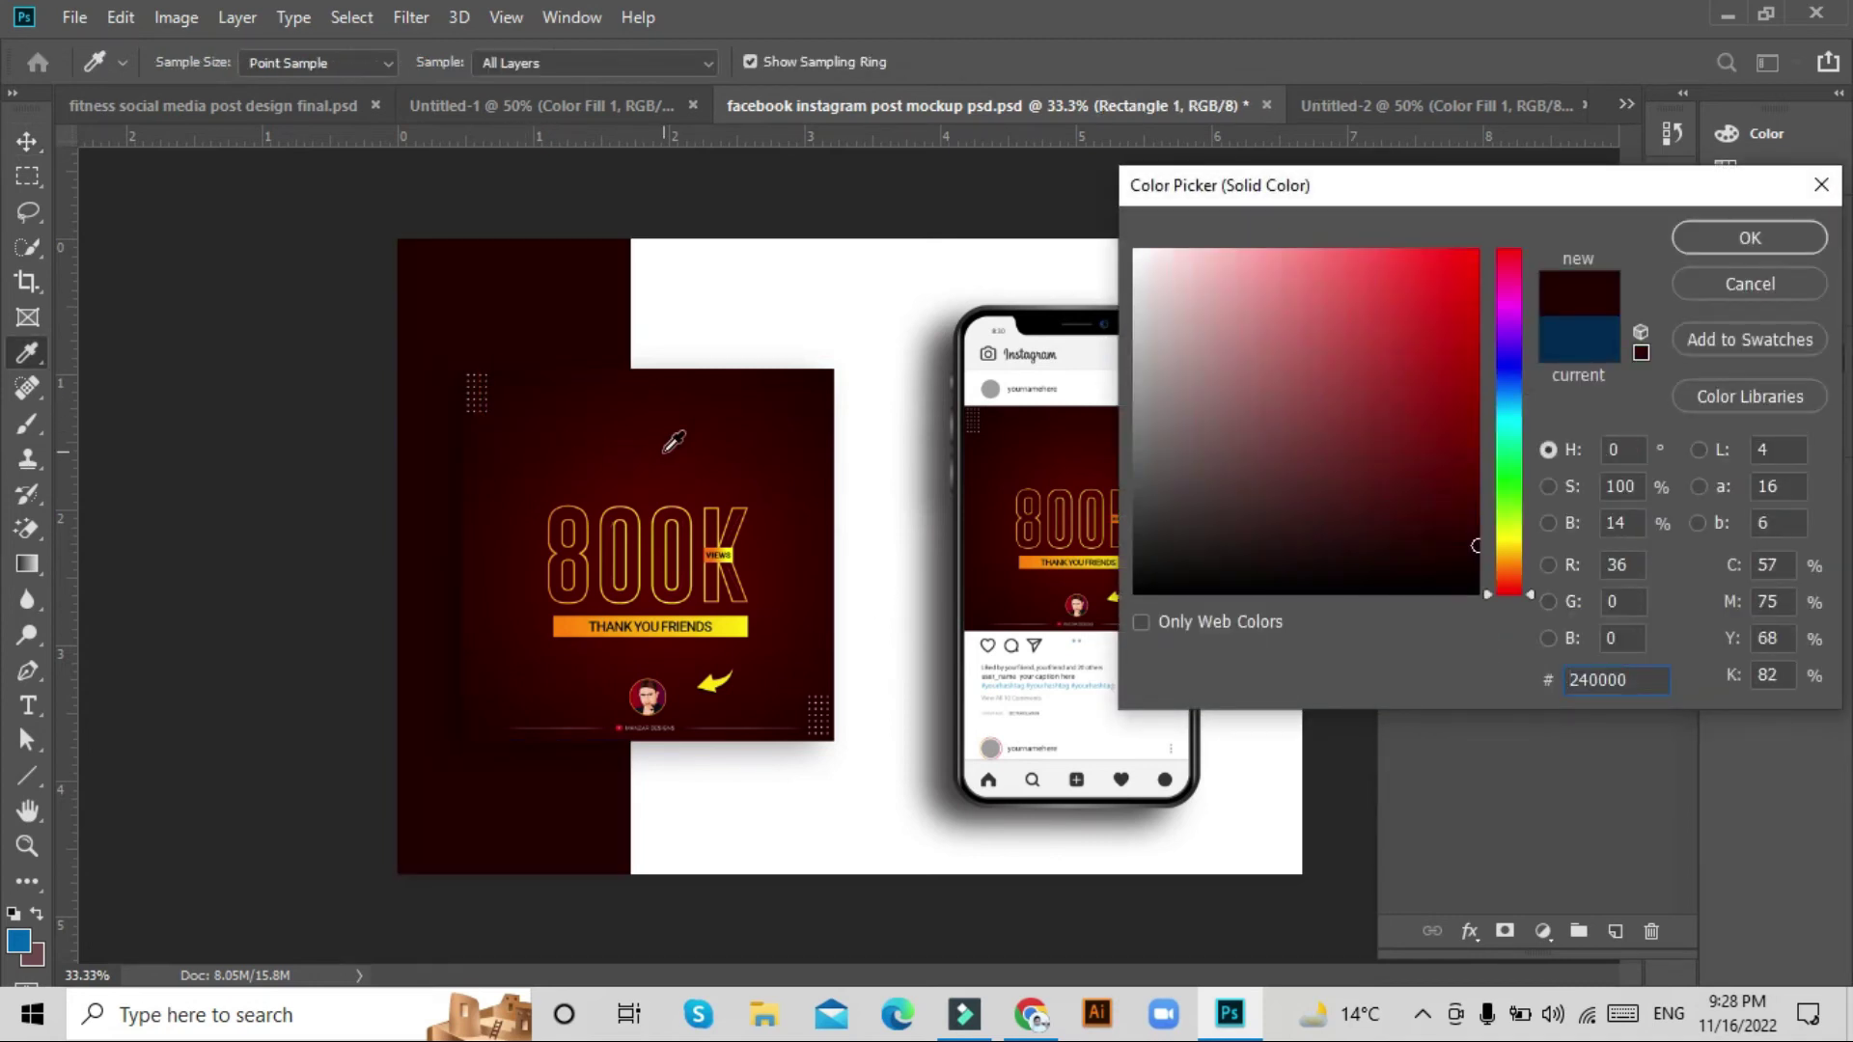
left_click(647, 476)
left_click(641, 479)
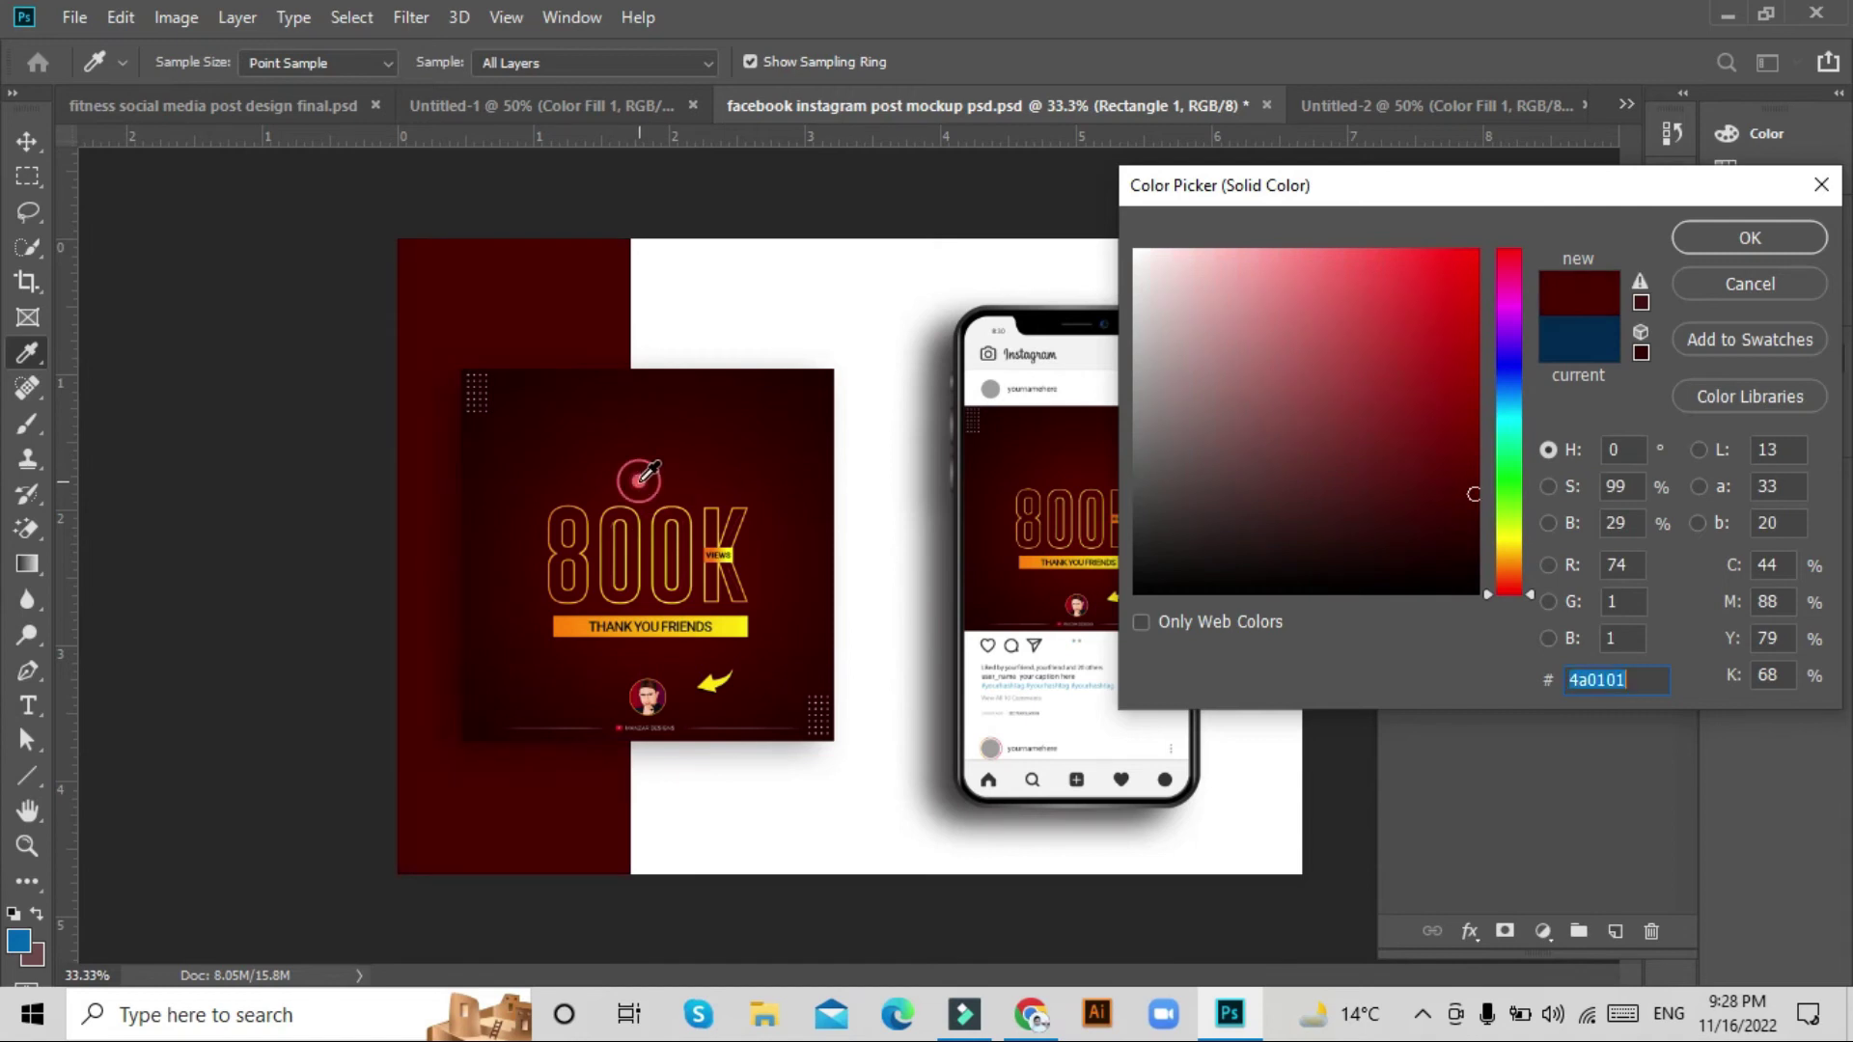
left_click(1387, 363)
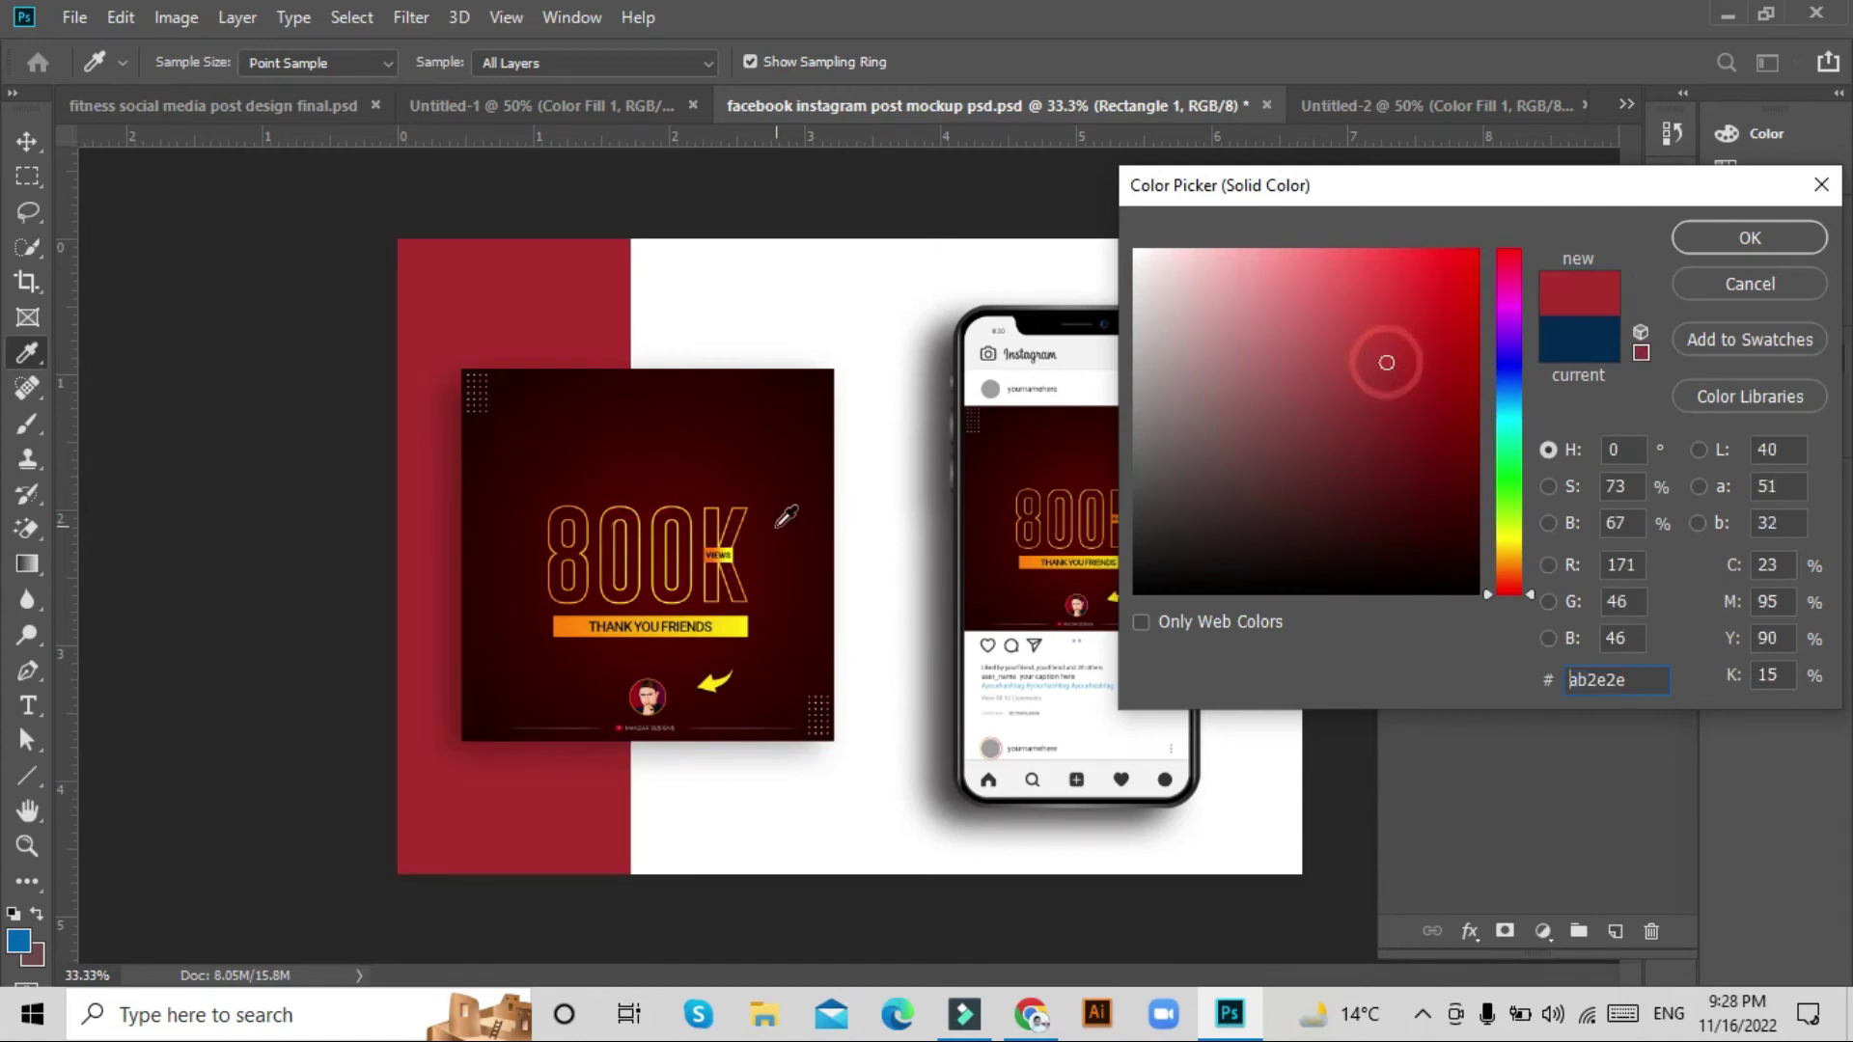
left_click(1136, 319)
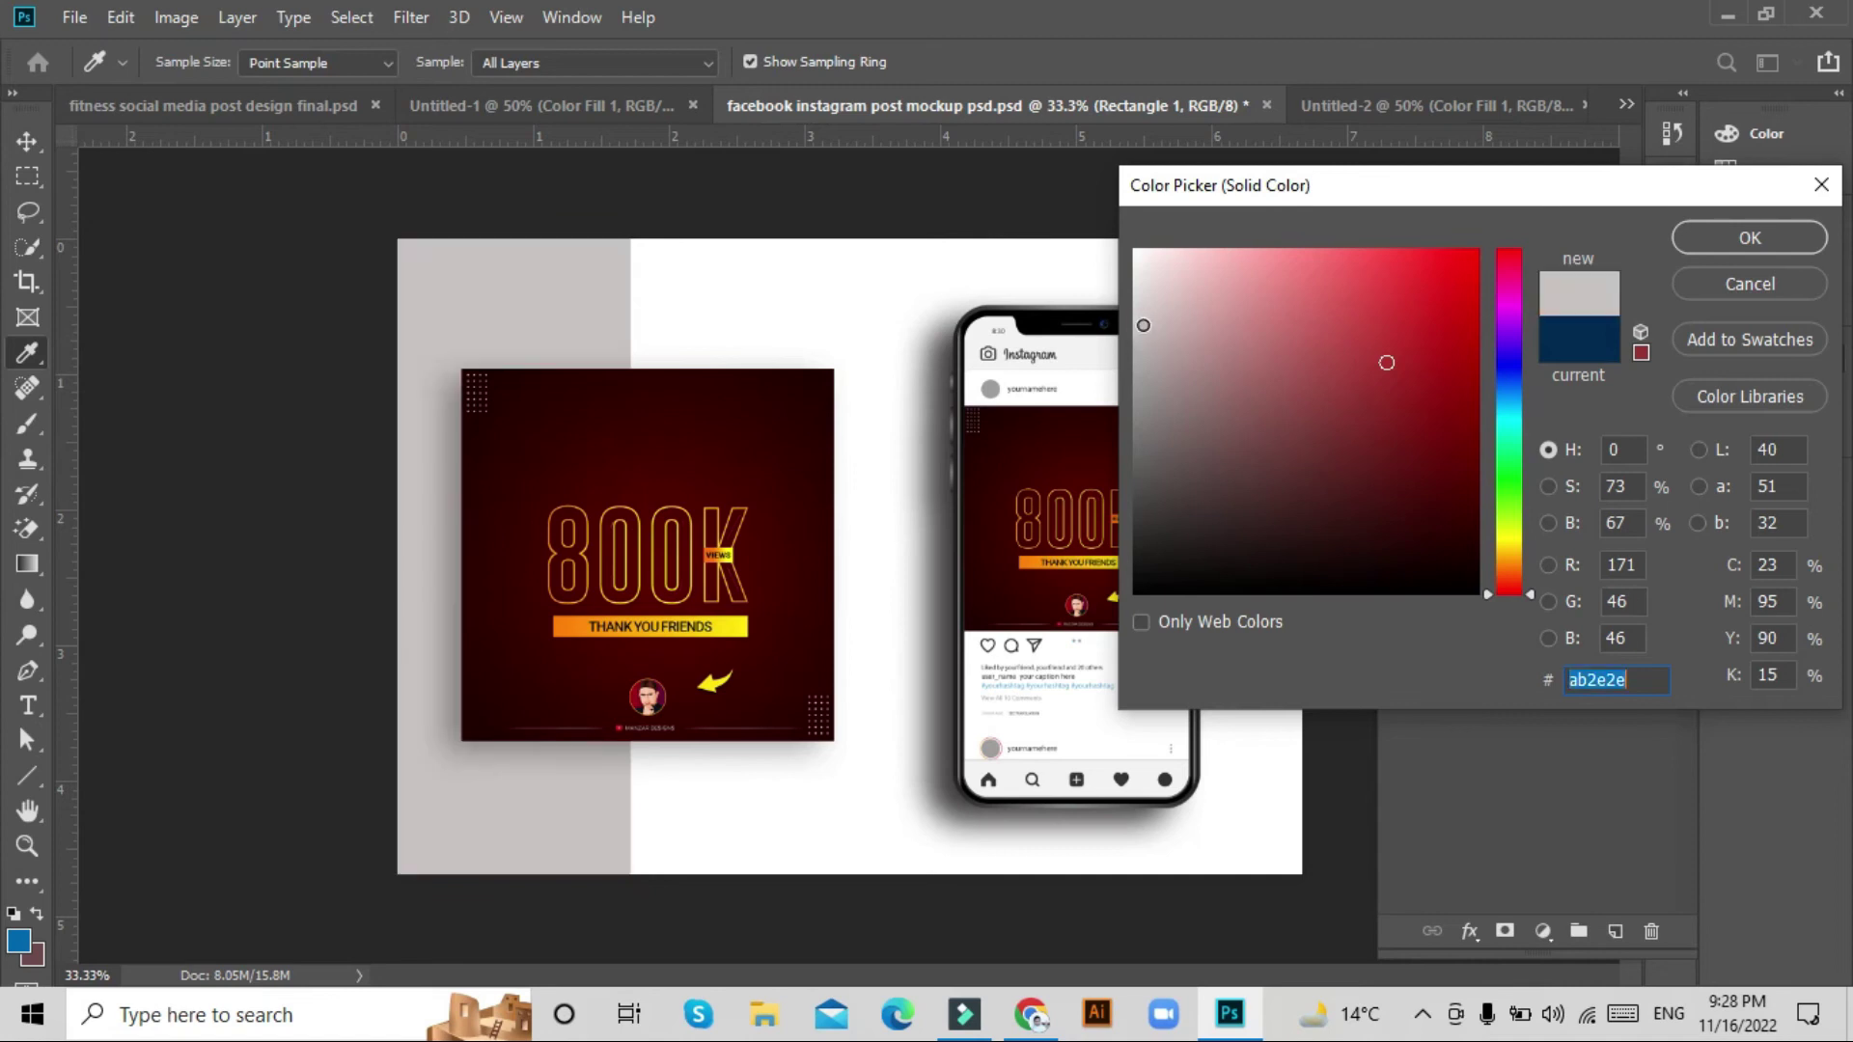
left_click(1142, 299)
left_click_drag(1142, 299, 1141, 296)
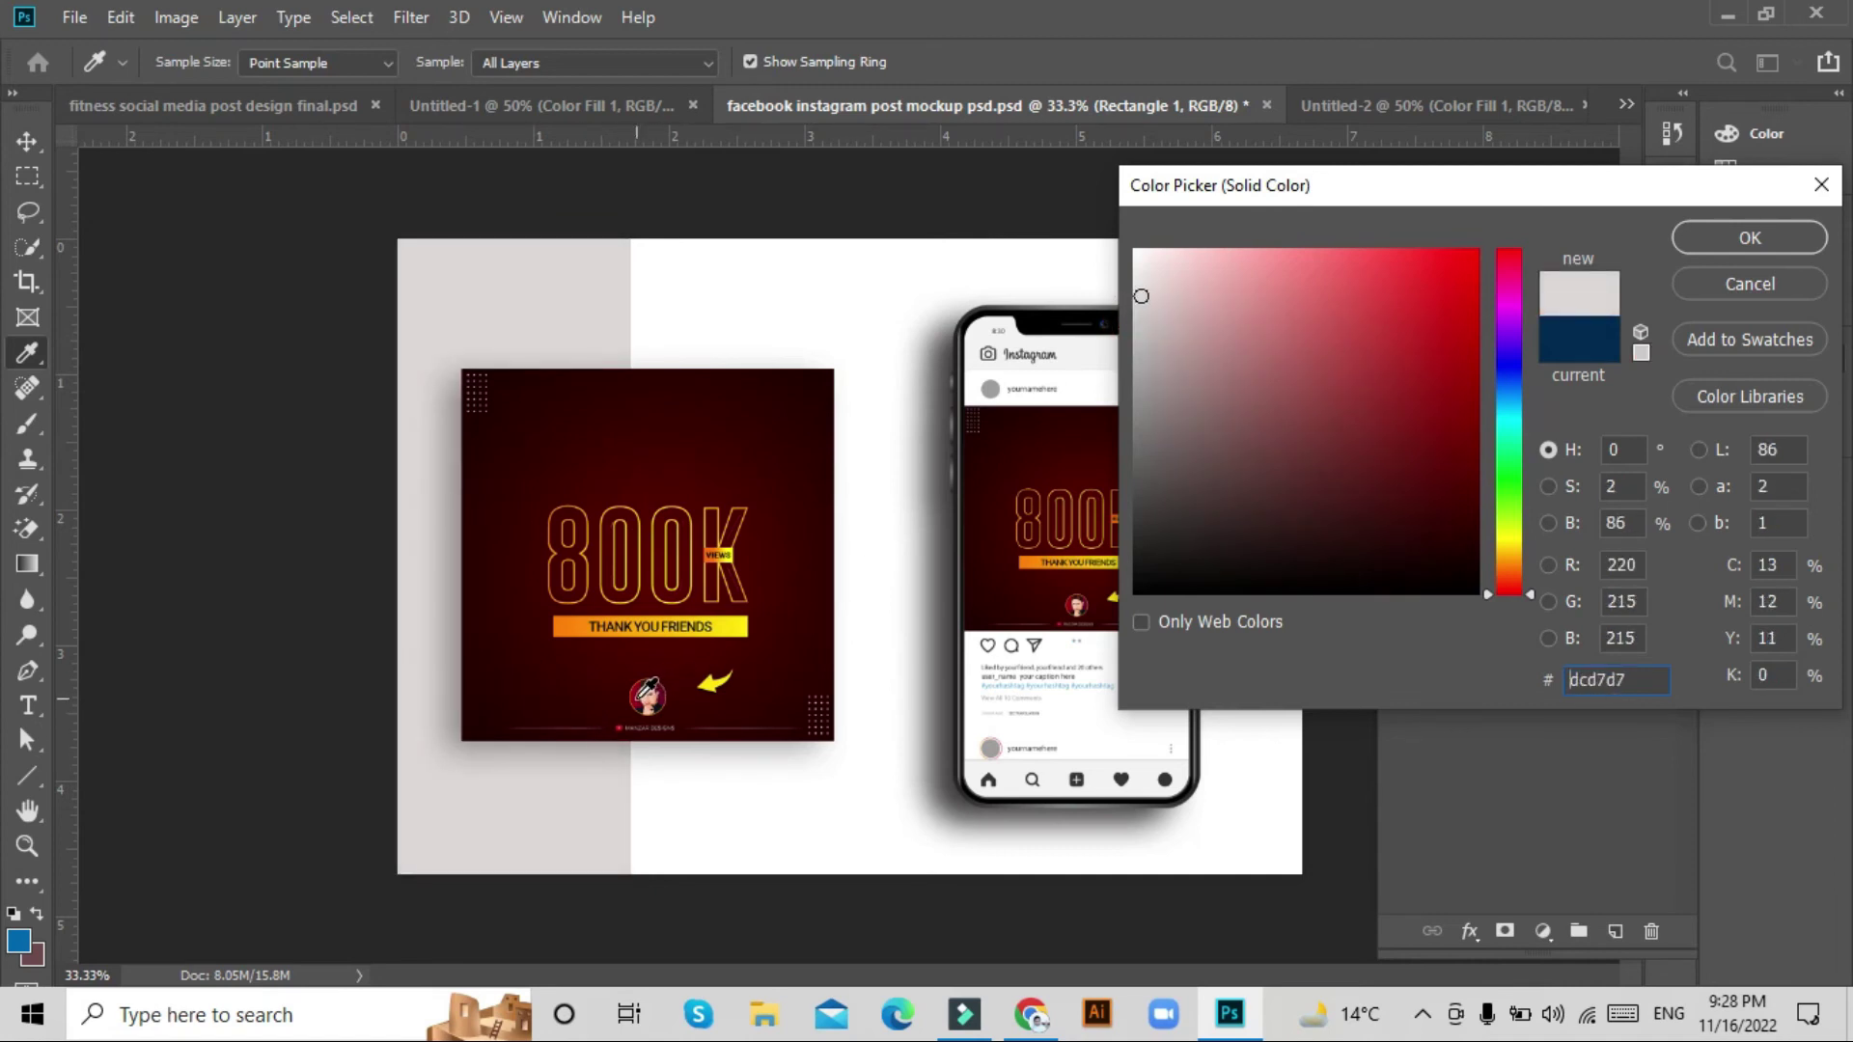
Sample dark red #4d0102 from the 800K post and apply it to the left panel.
left_click(637, 697)
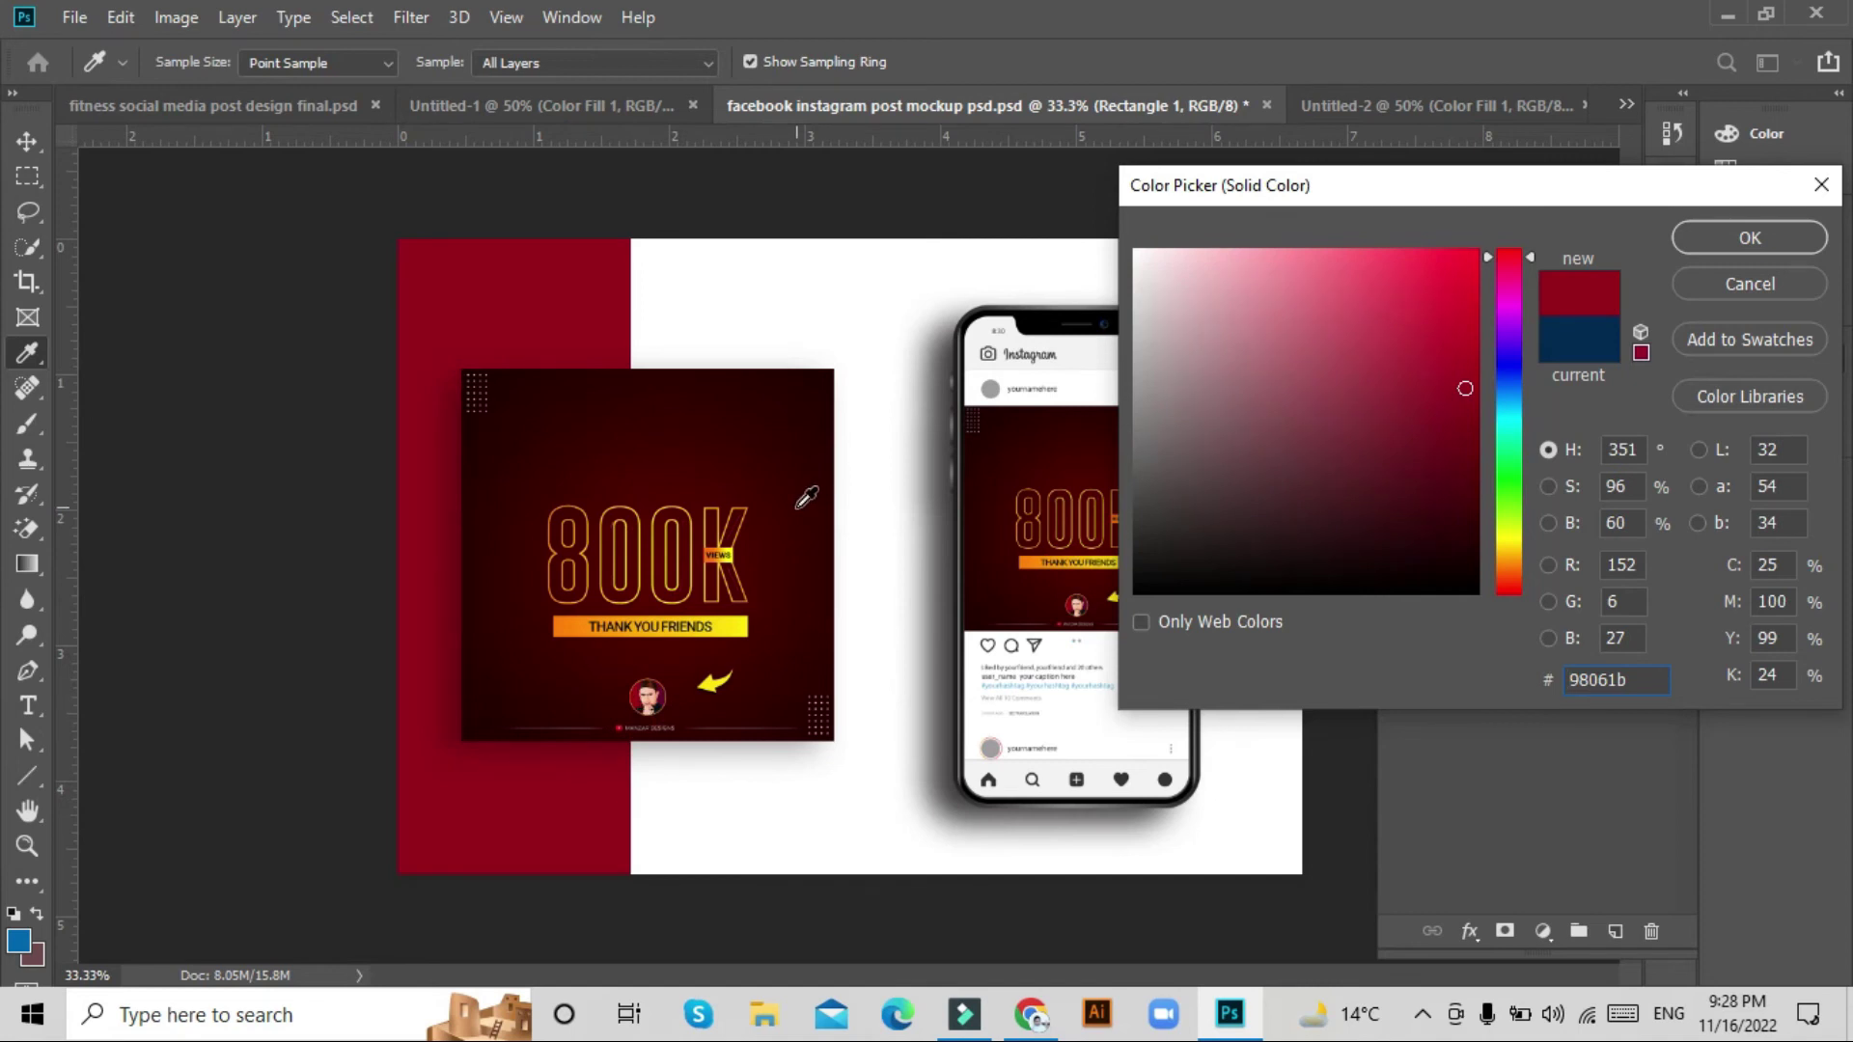
left_click(805, 431)
left_click(508, 381)
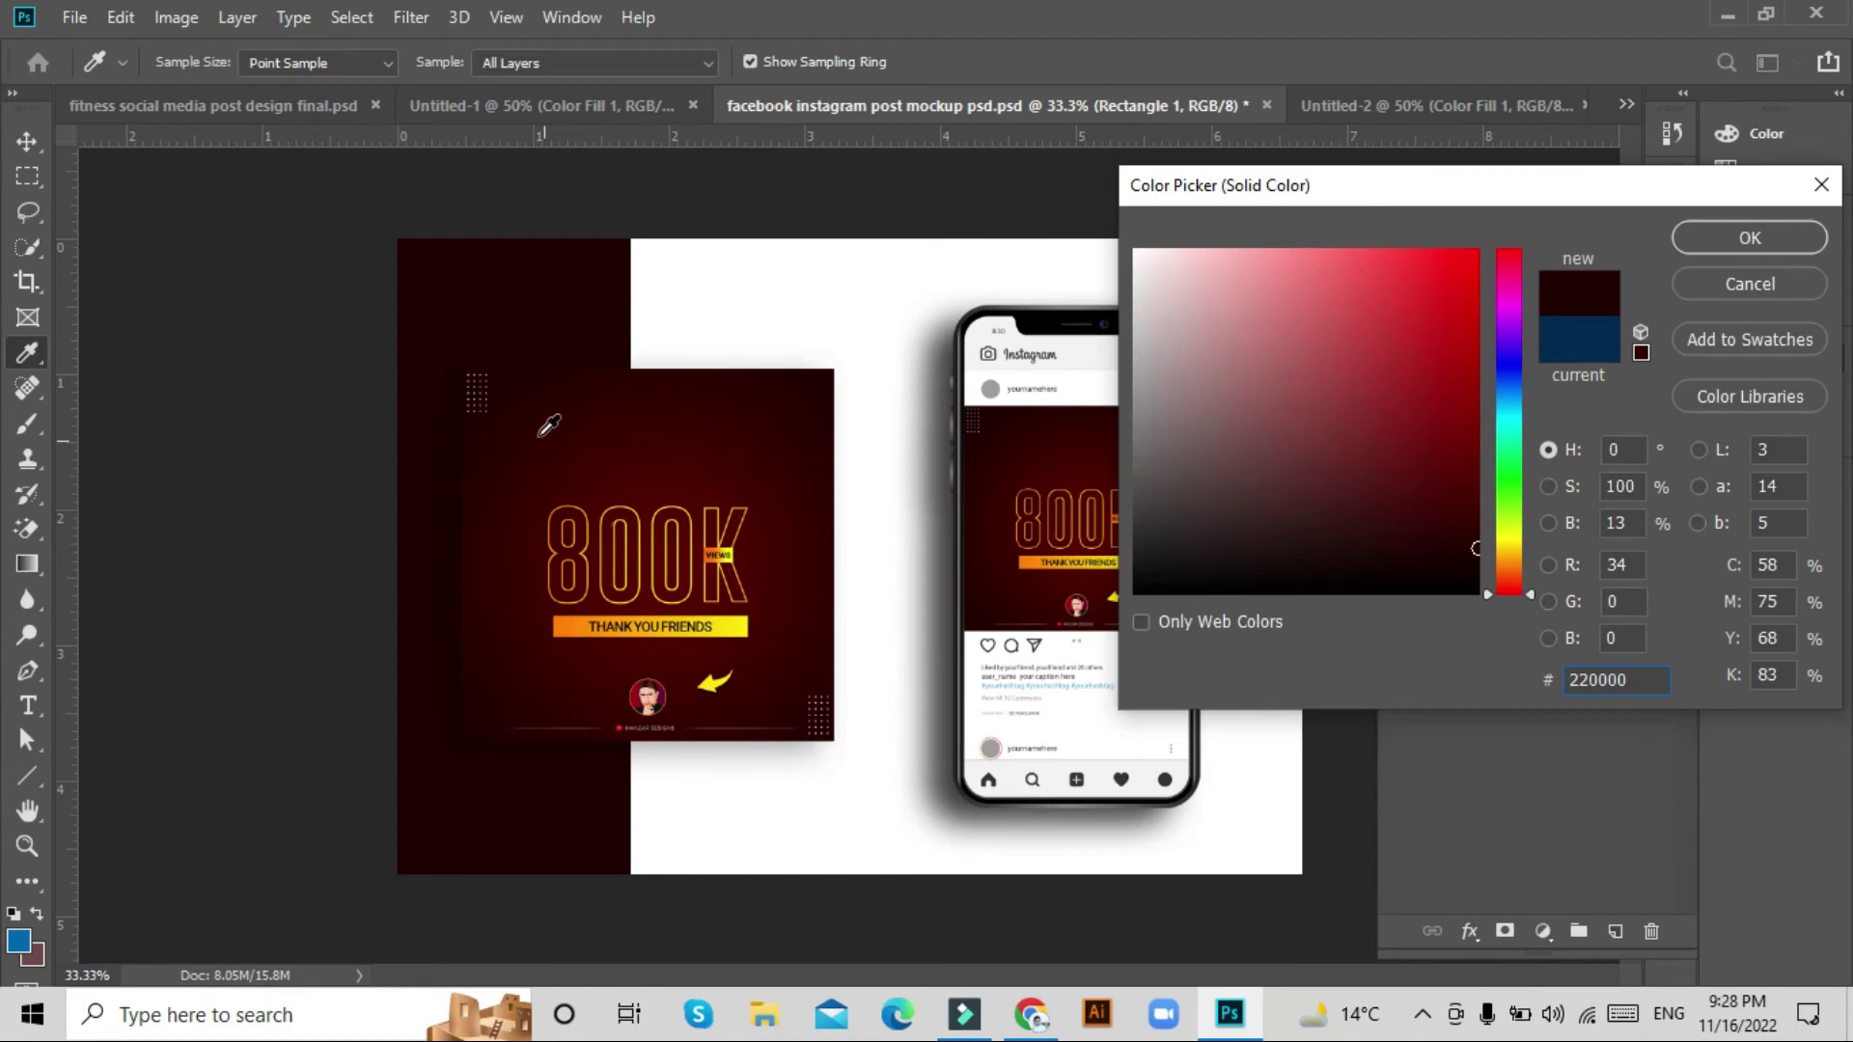
left_click(639, 475)
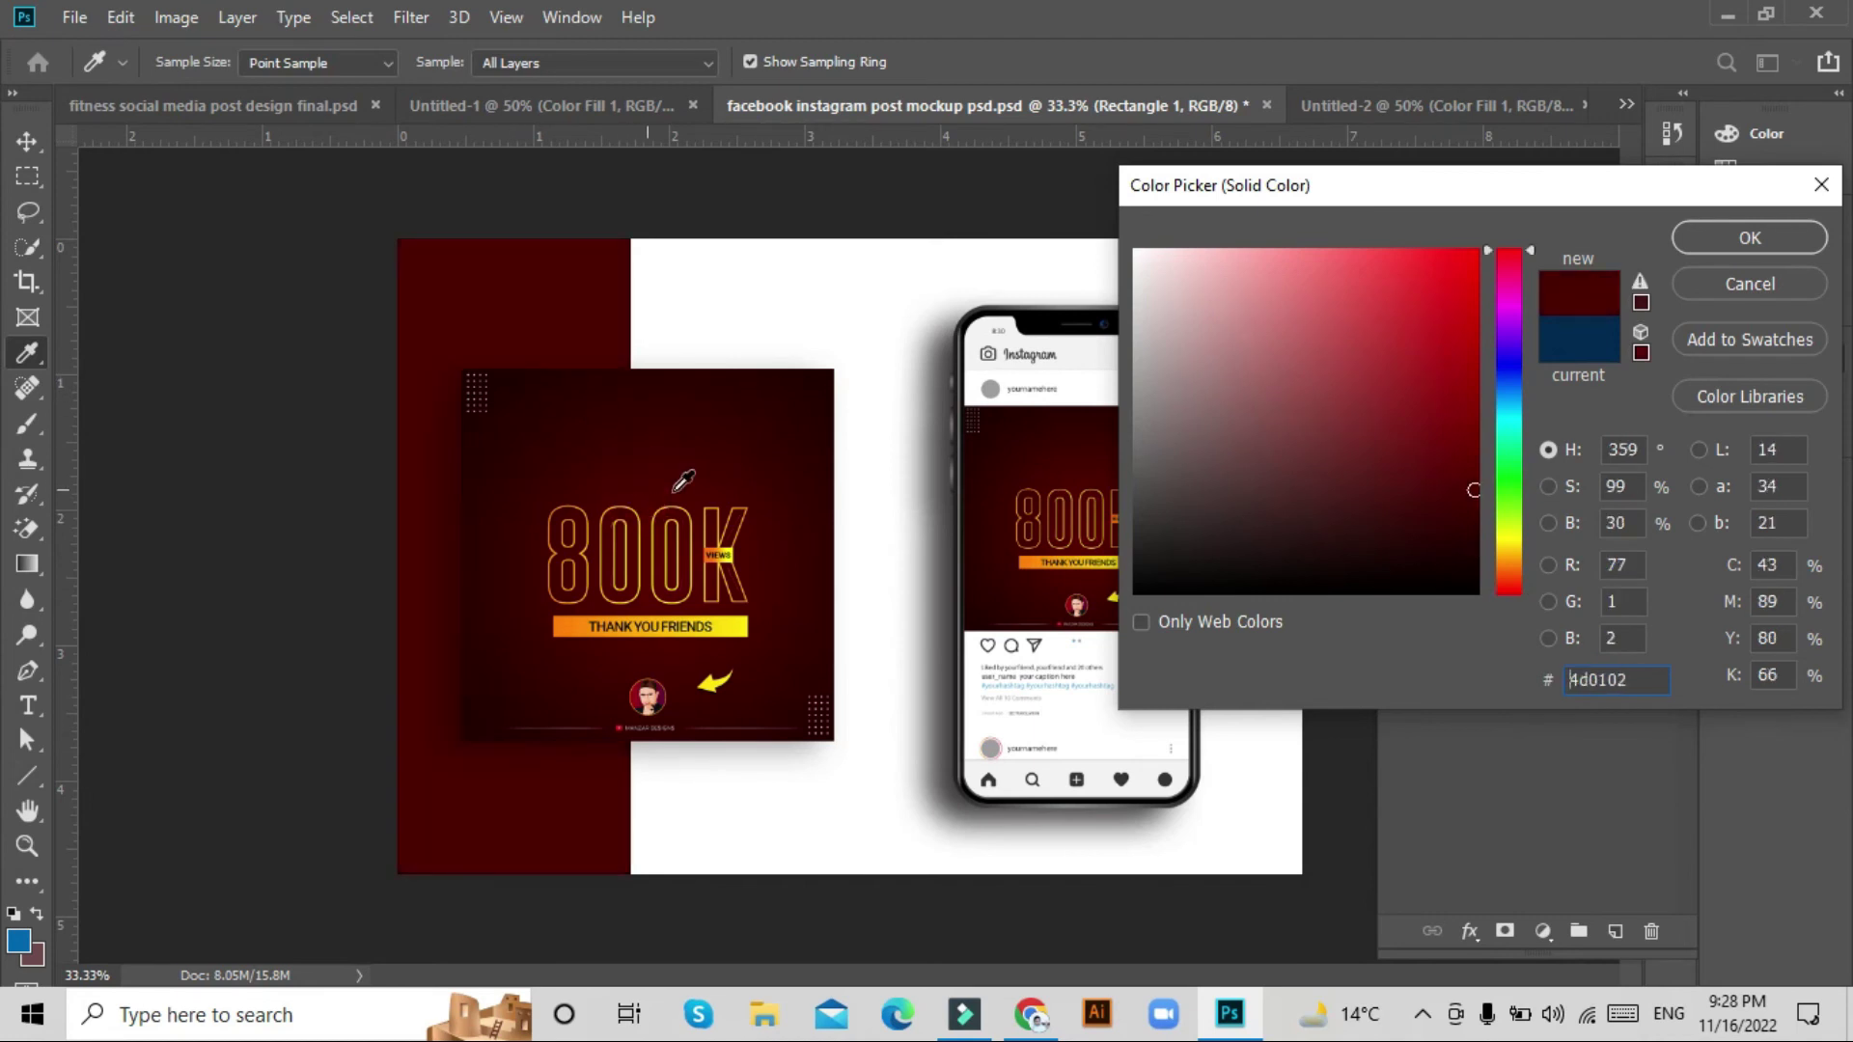
left_click(1729, 241)
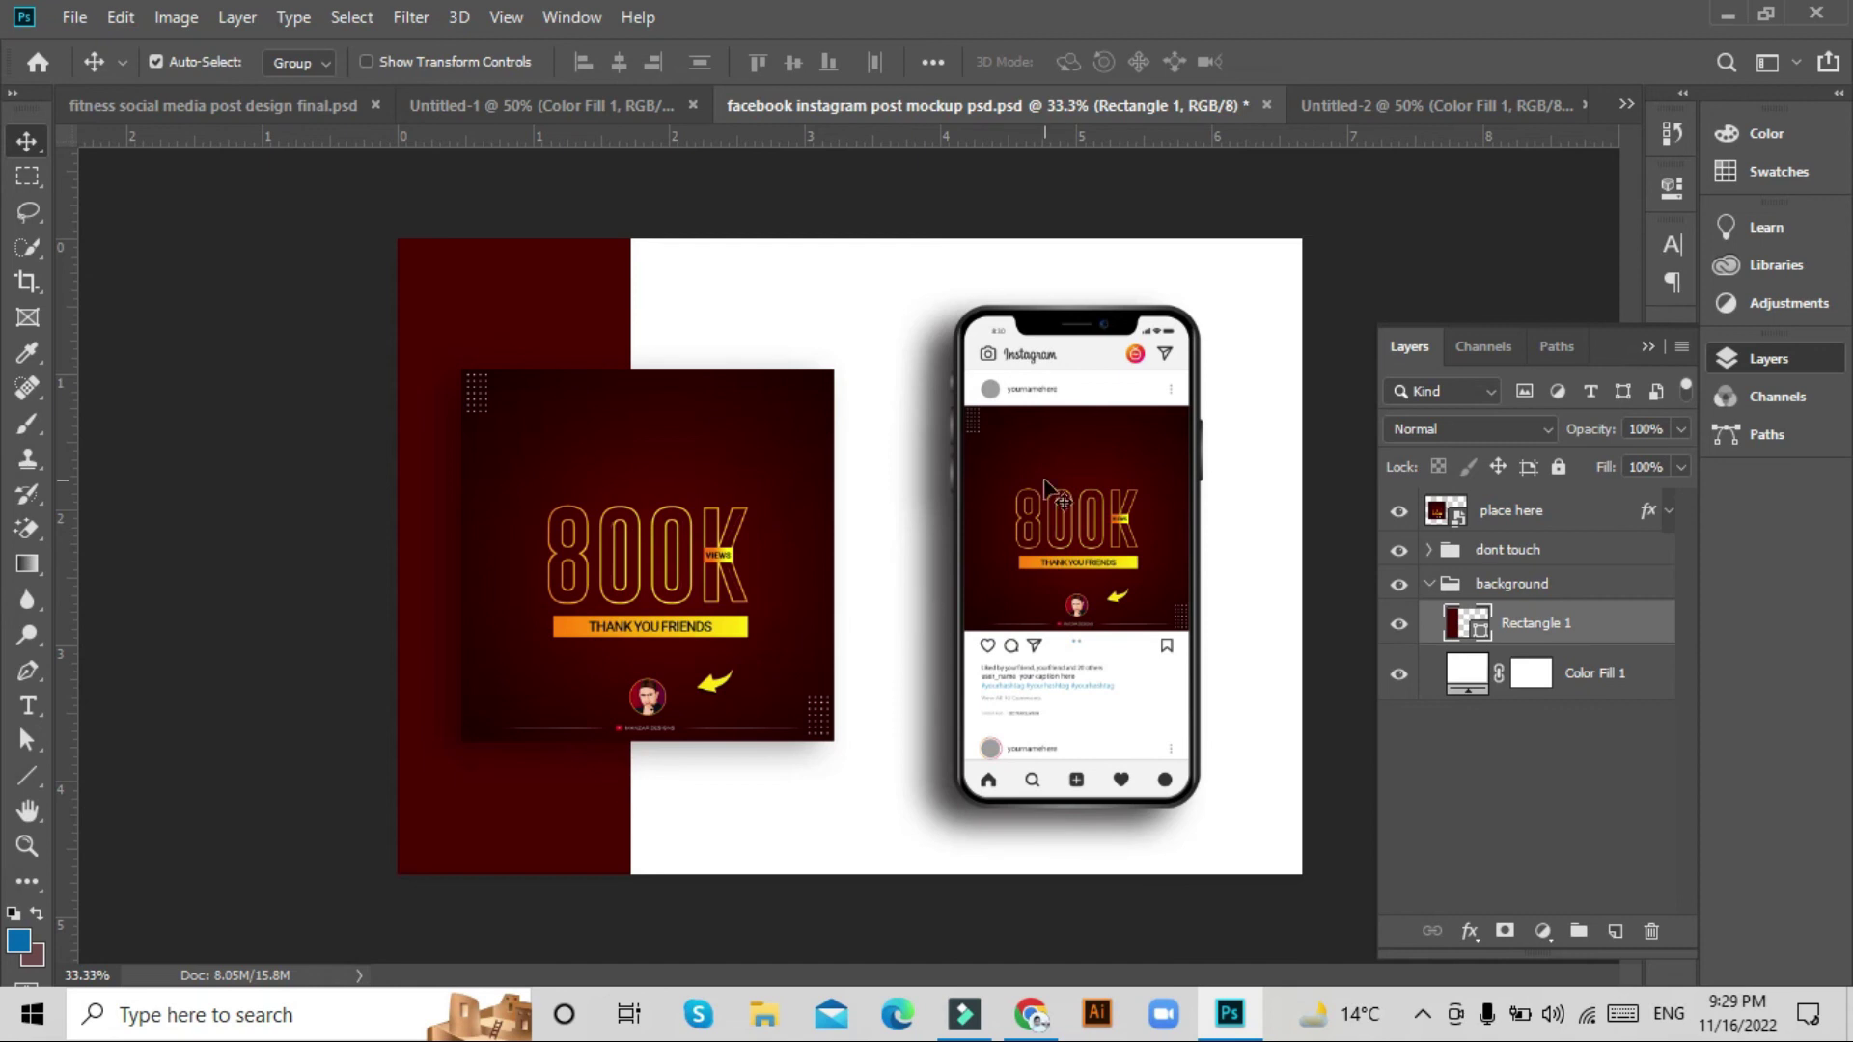
Export the mockup with Save for Web (Legacy) as a Maximum-quality JPEG at 2000 × 1406 px.
left_click(67, 18)
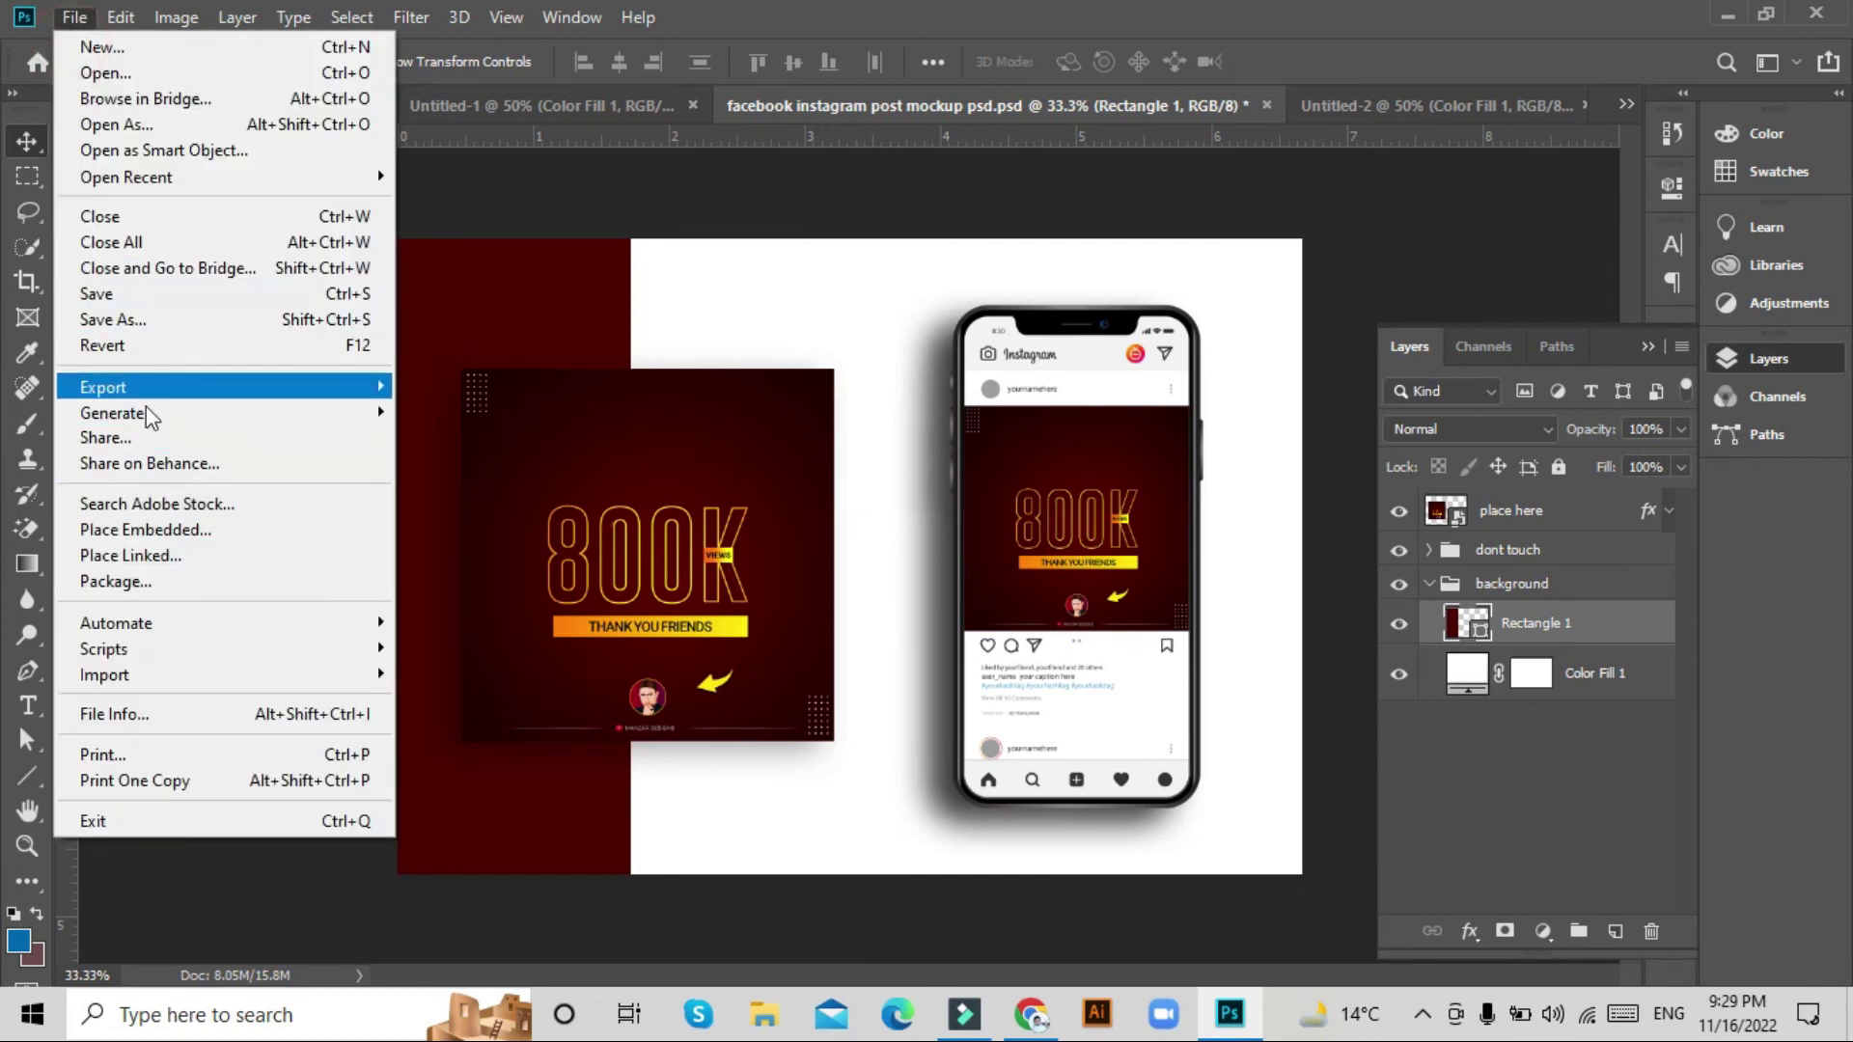
mouse_move(102, 386)
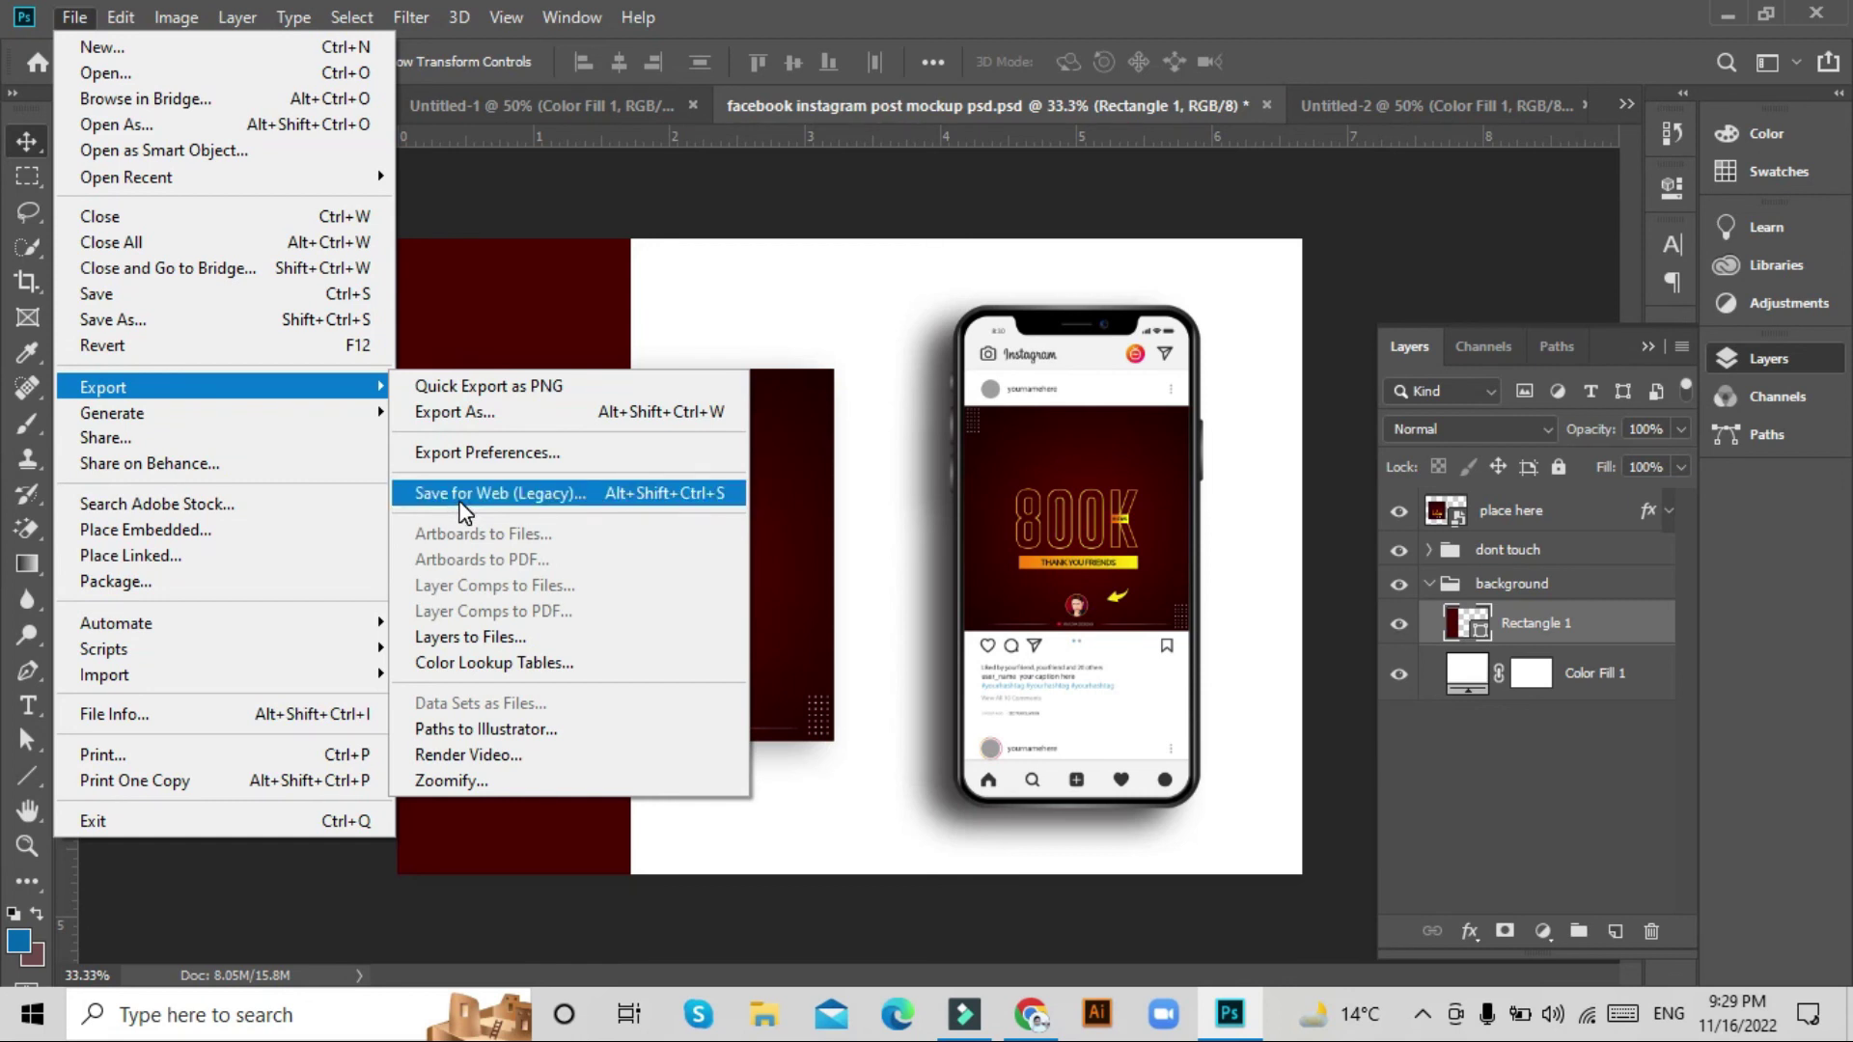
left_click(464, 495)
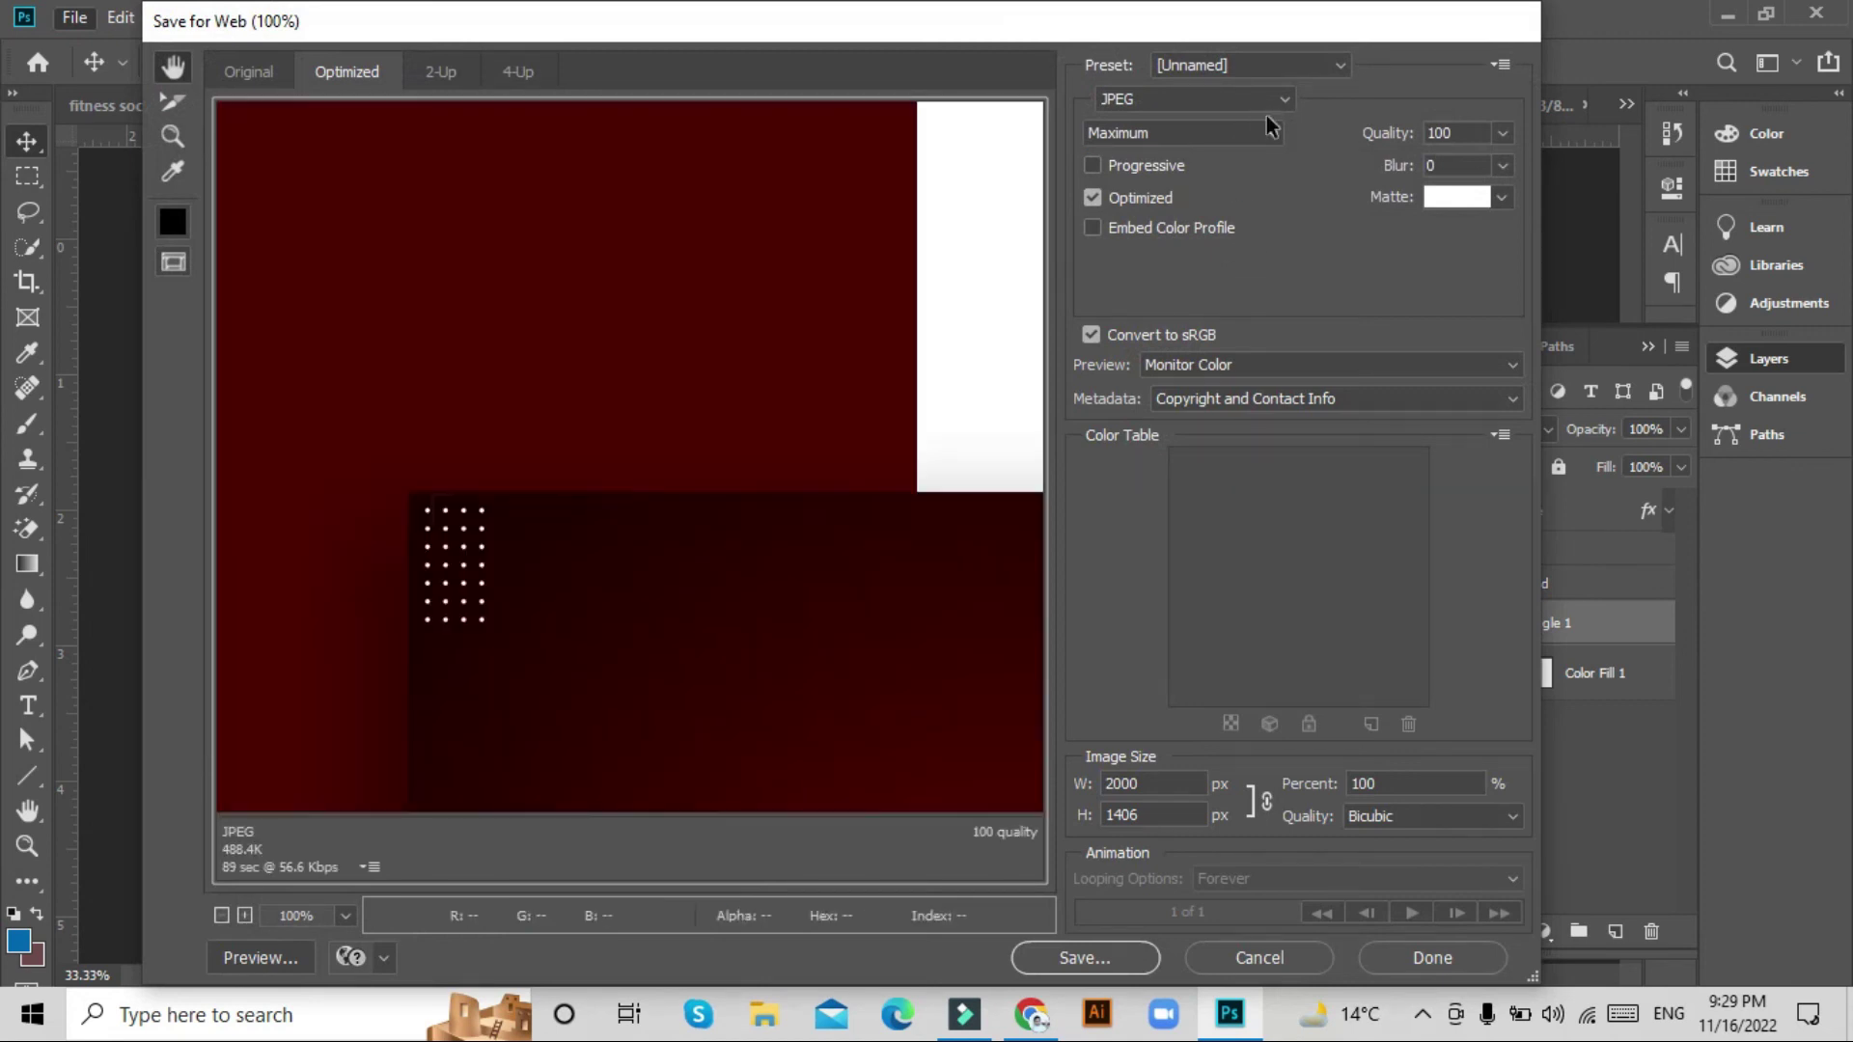
left_click(1281, 106)
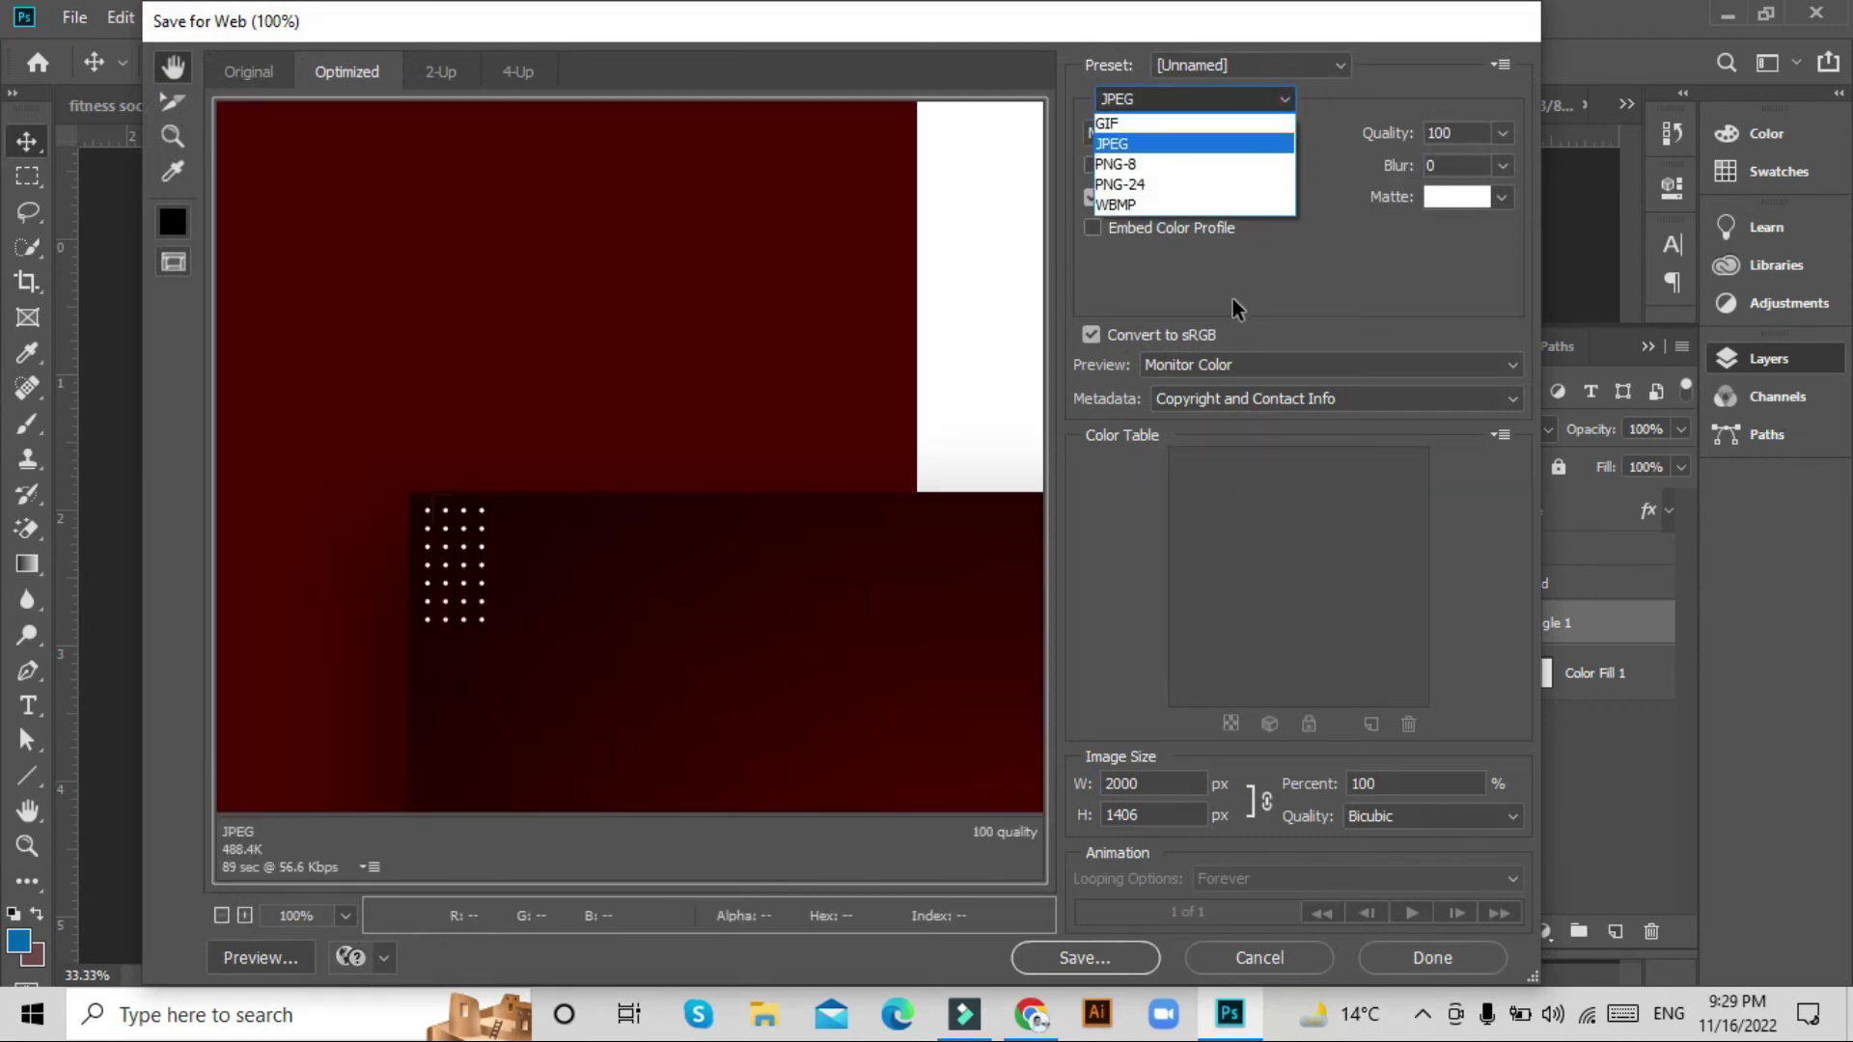
left_click(1139, 145)
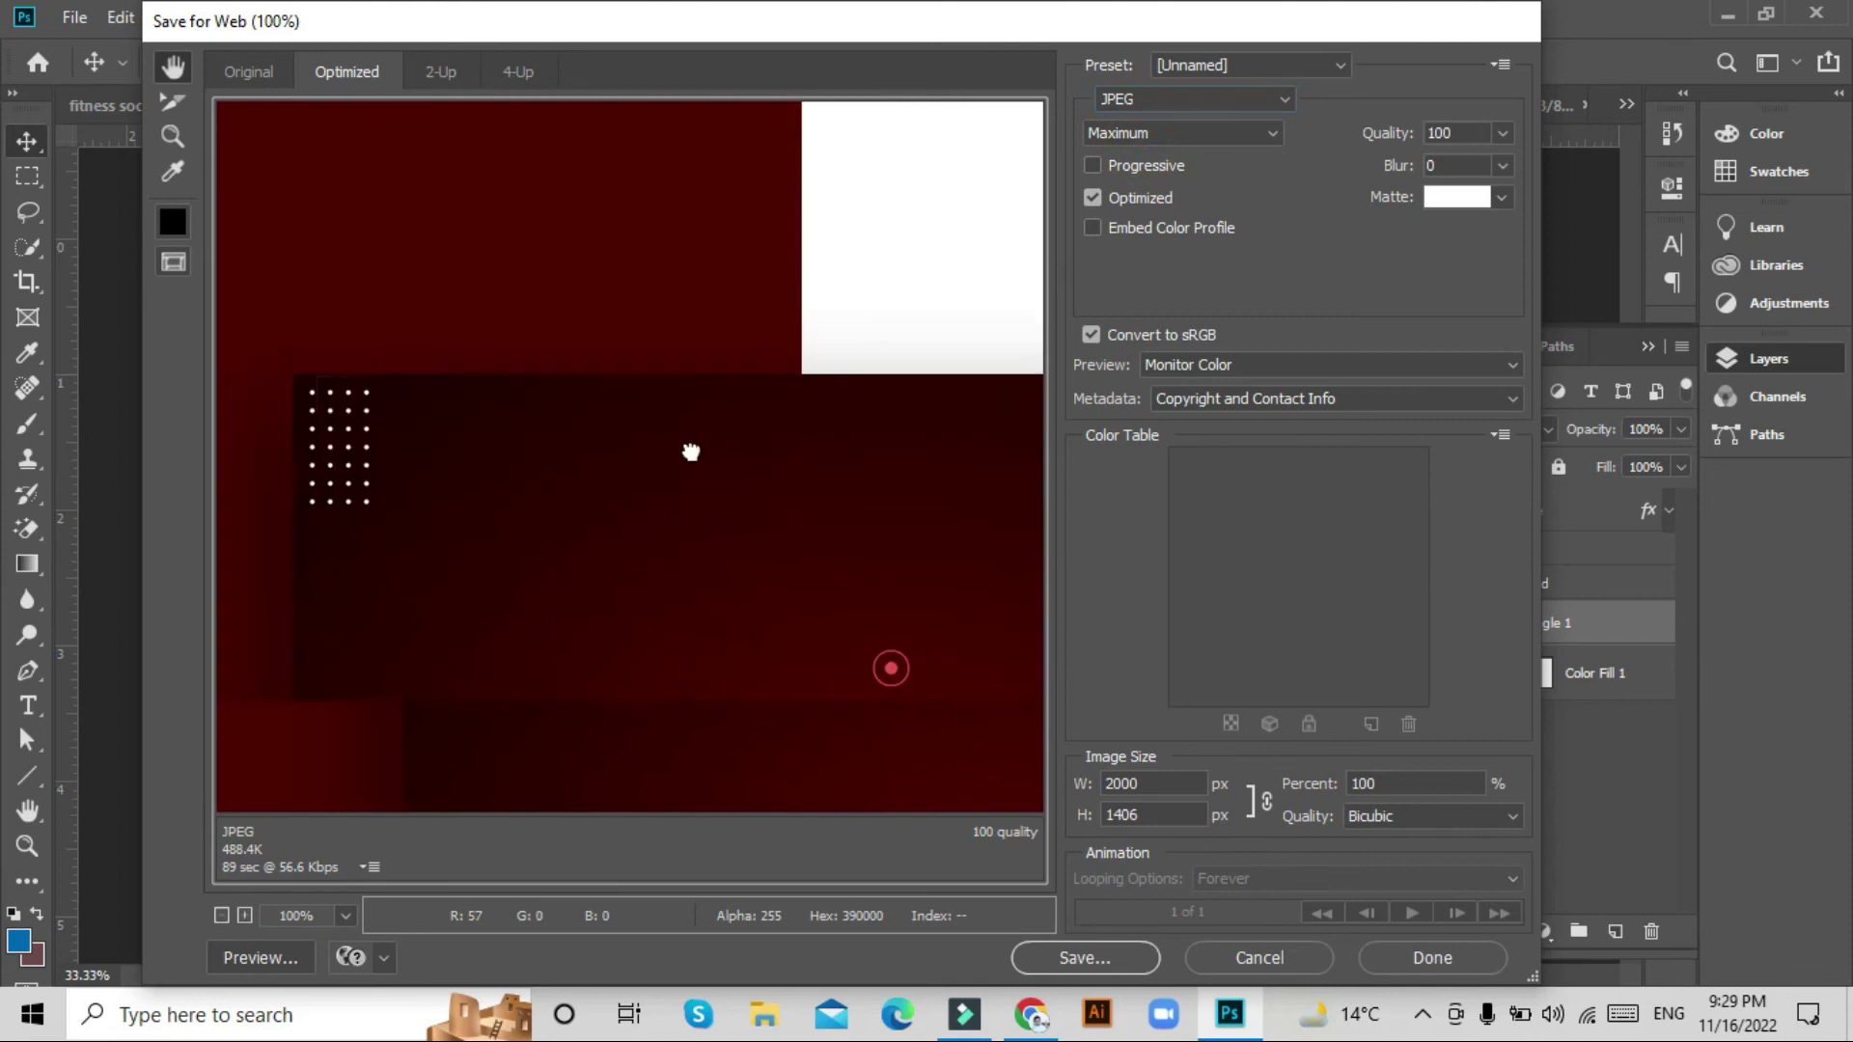
left_click_drag(889, 666, 744, 659)
left_click_drag(712, 383, 798, 292)
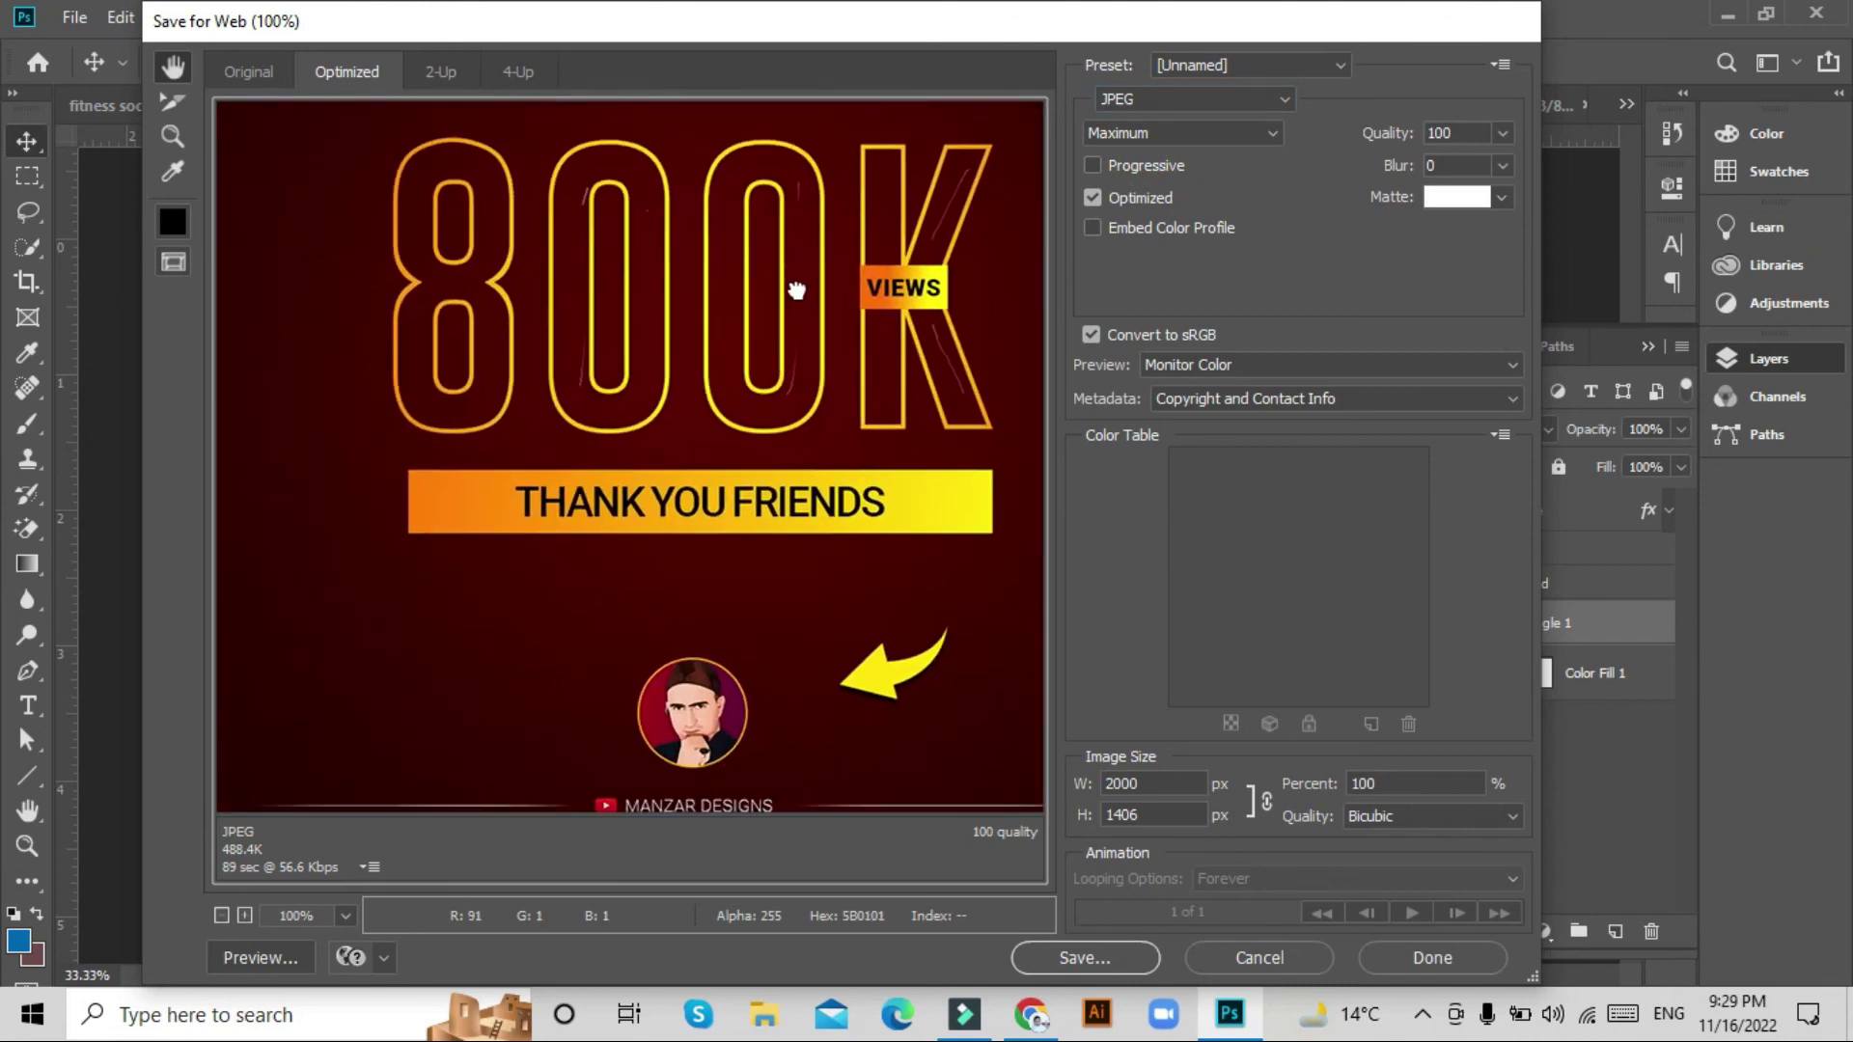
left_click(1218, 958)
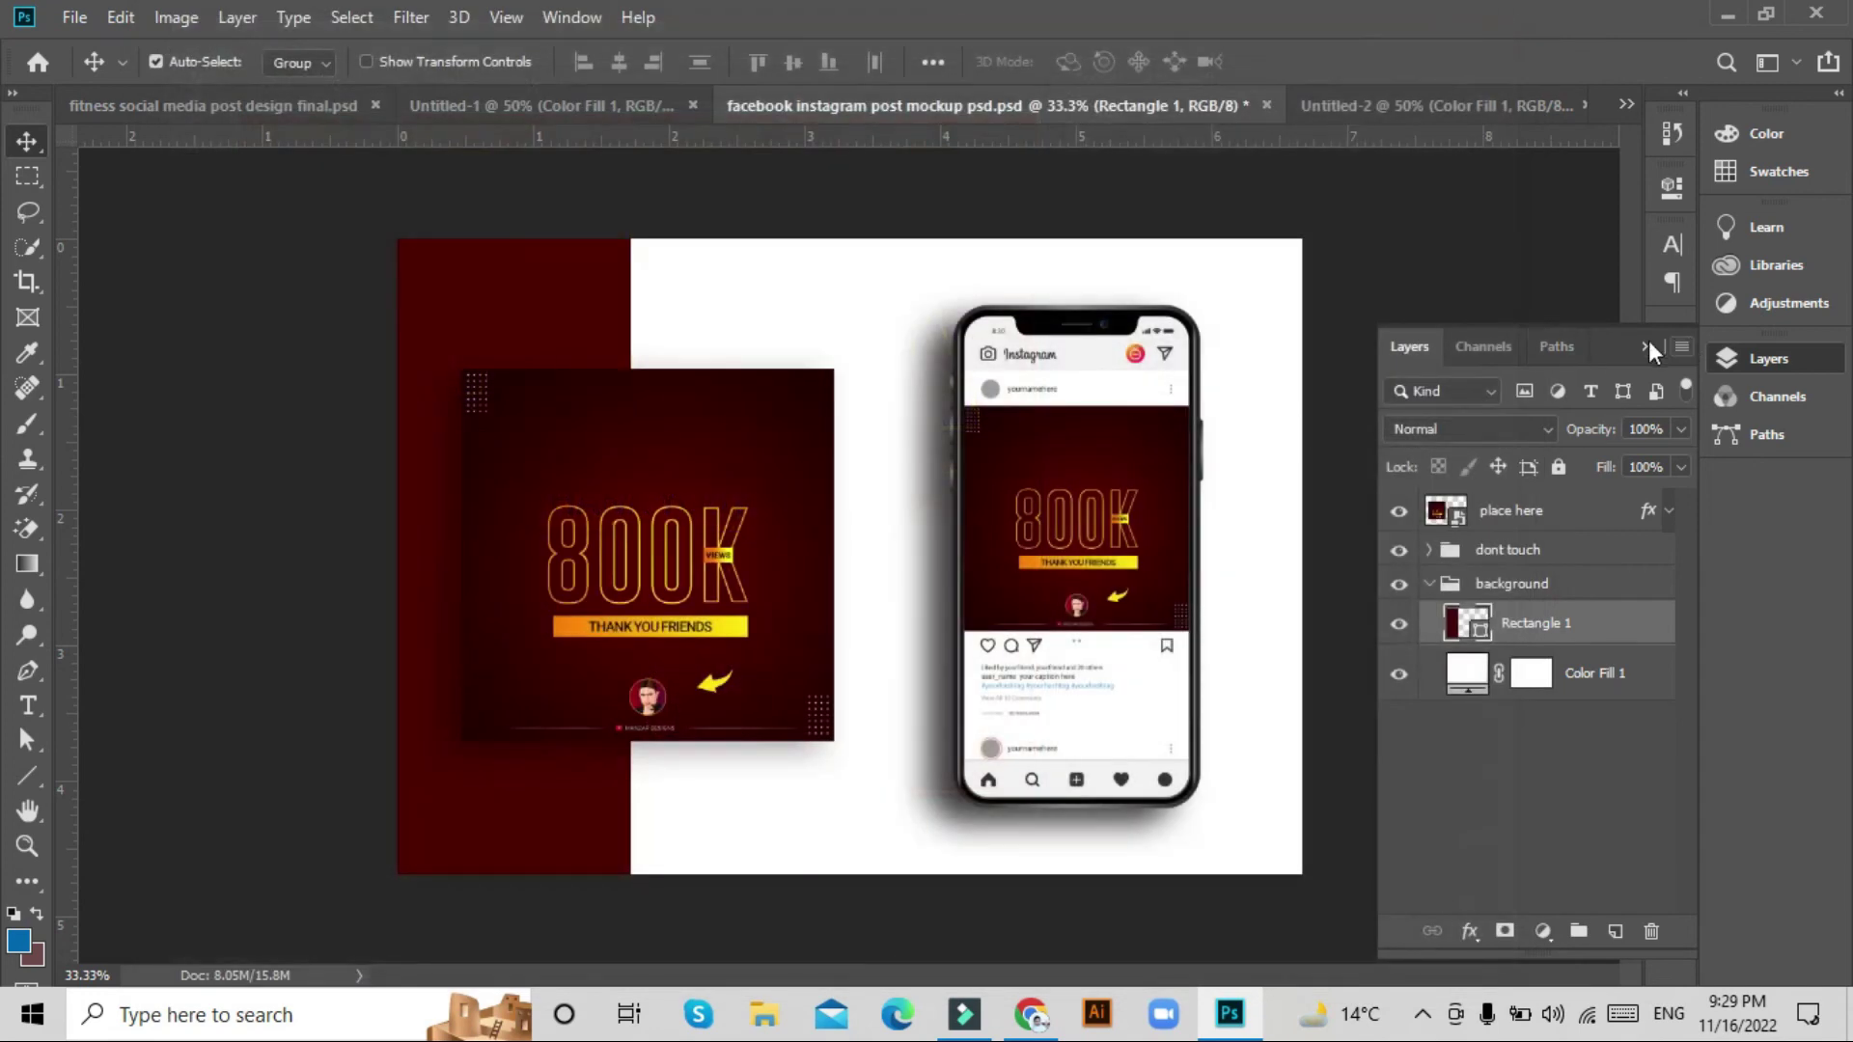
left_click(1646, 347)
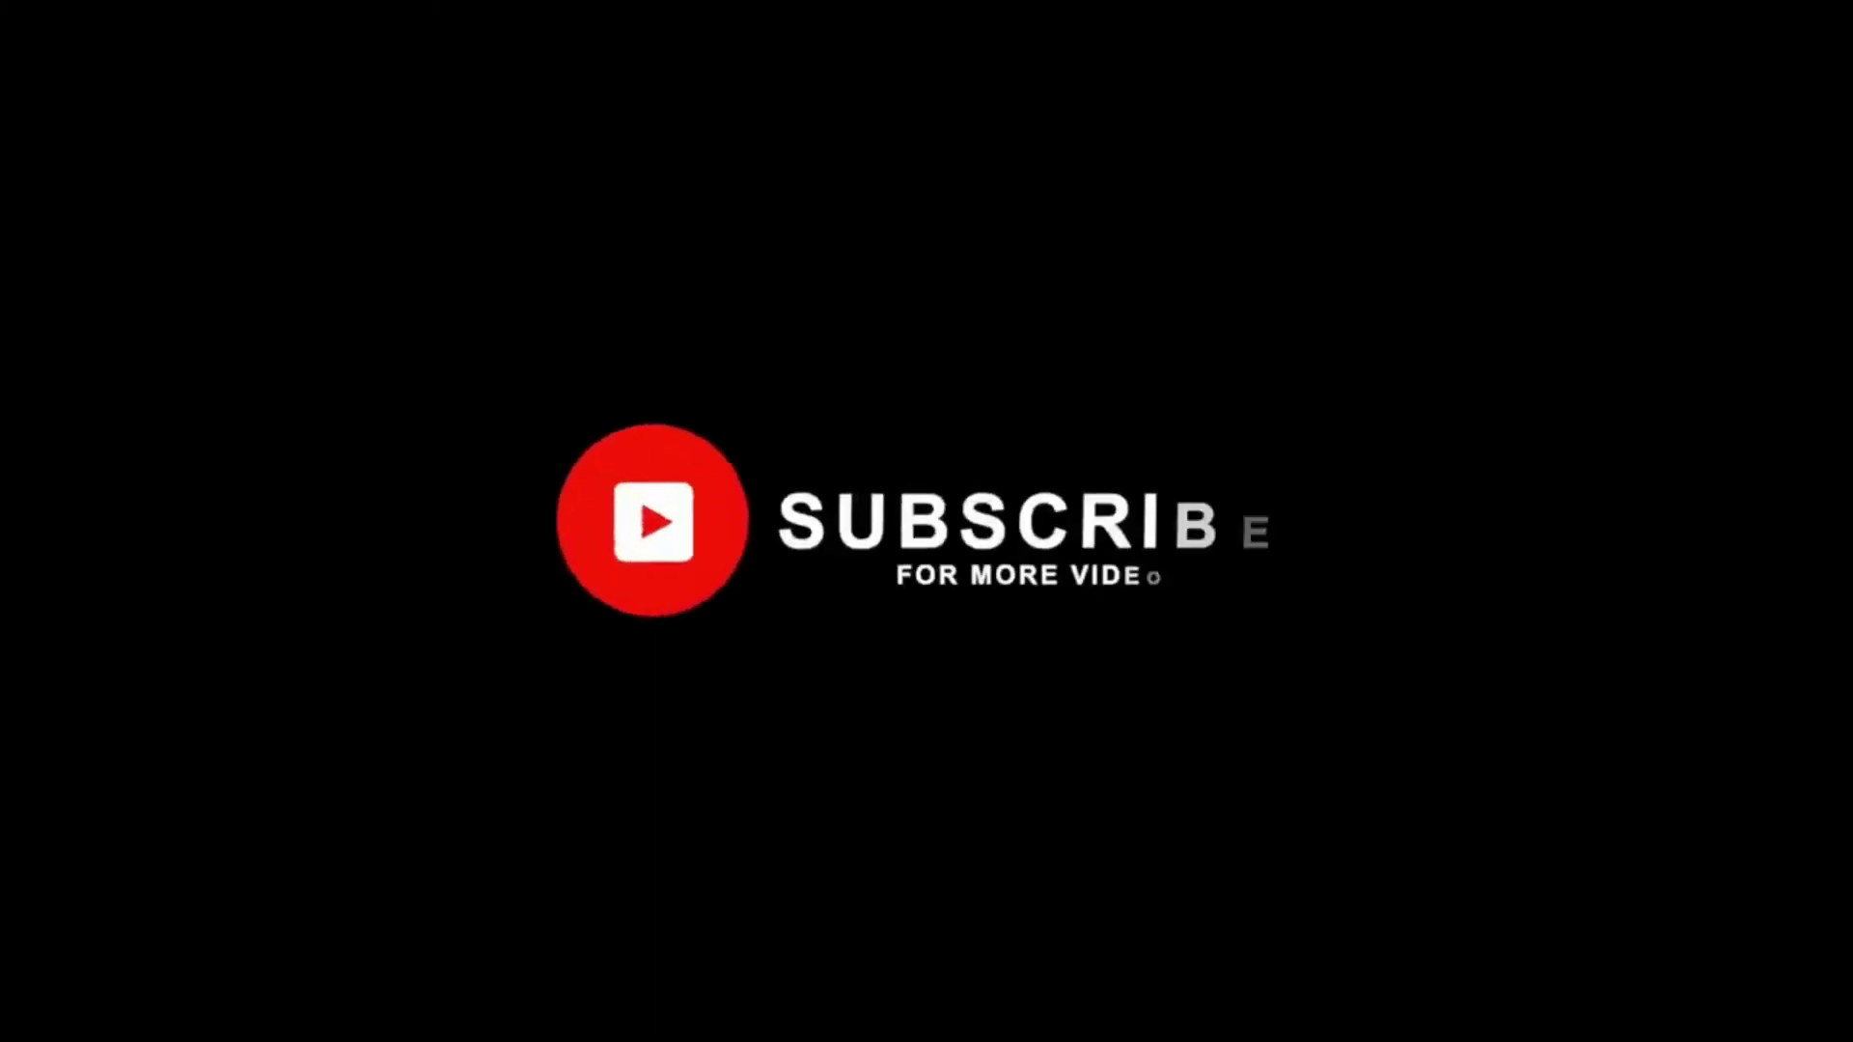